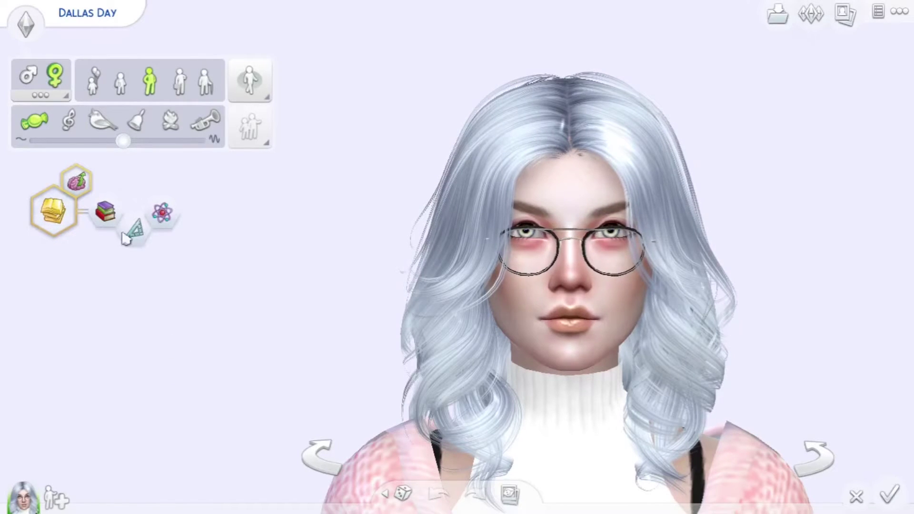
# Open the Select Traits list for the Sim being created in Create-A-Sim
pyautogui.click(128, 230)
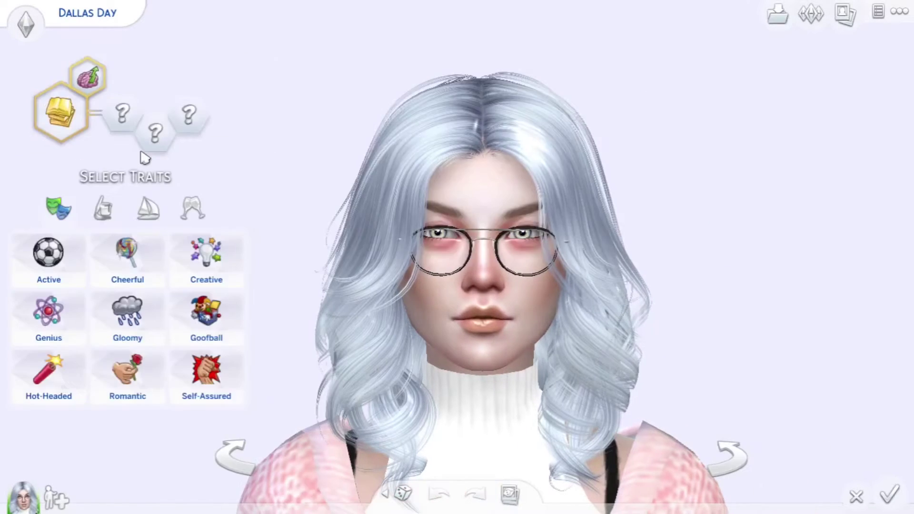
# Close the trait selection list in Create-A-Sim
pyautogui.click(298, 163)
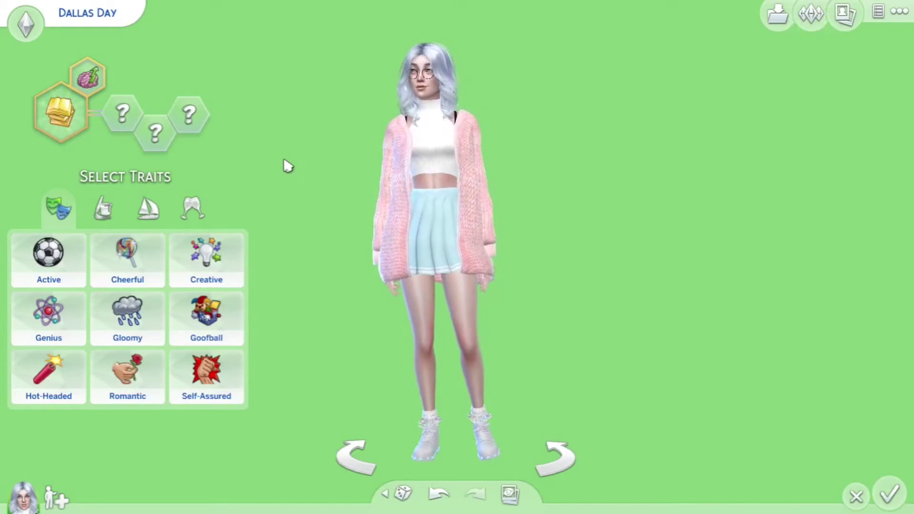
# Zoom in on the Sim, take a close-up screenshot with C, and reopen an empty trait slot
pyautogui.scroll(3, 287, 165)
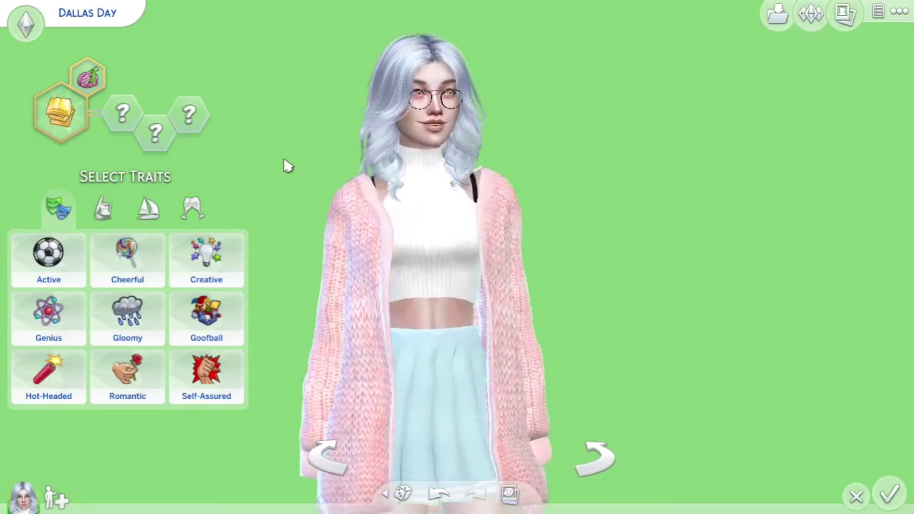
pyautogui.scroll(-3, 287, 165)
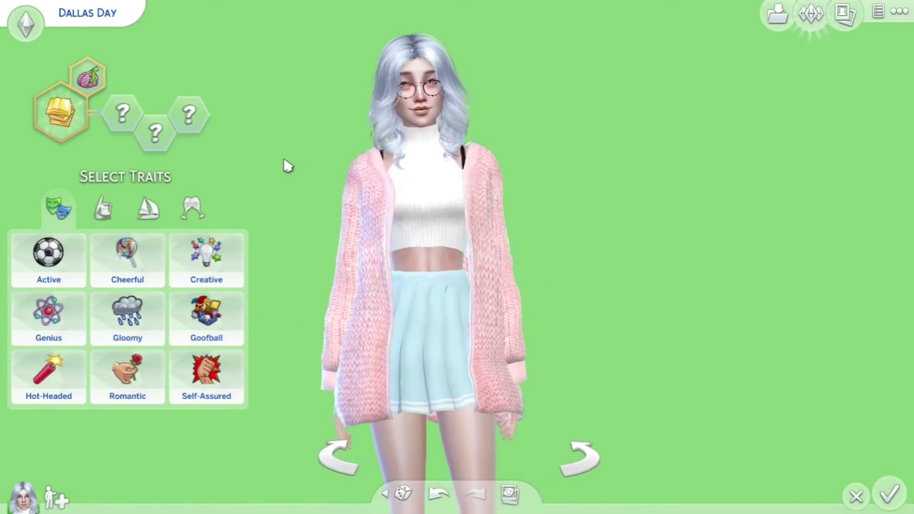
pyautogui.scroll(3, 288, 165)
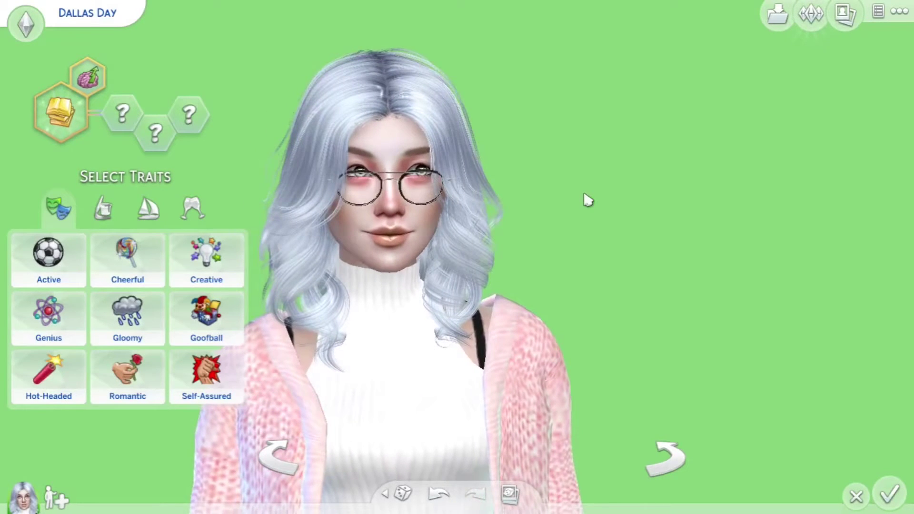
pyautogui.press('c')
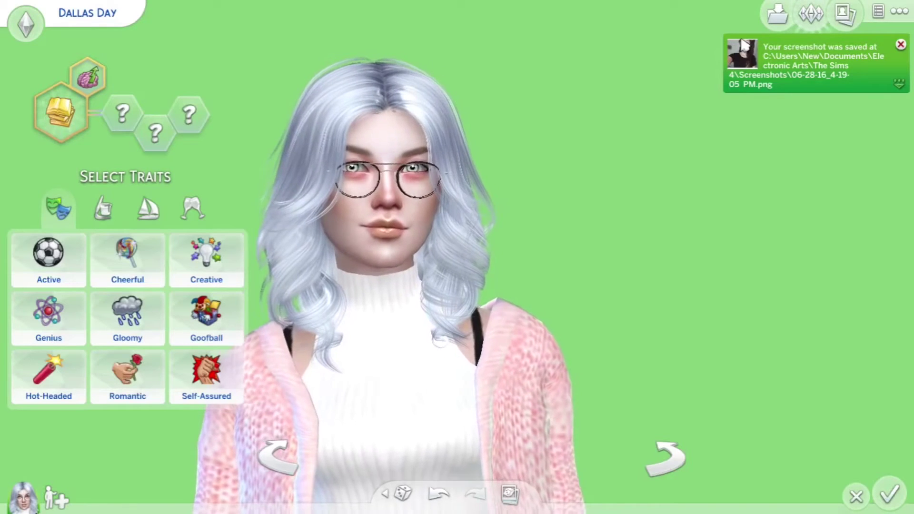
pyautogui.click(745, 45)
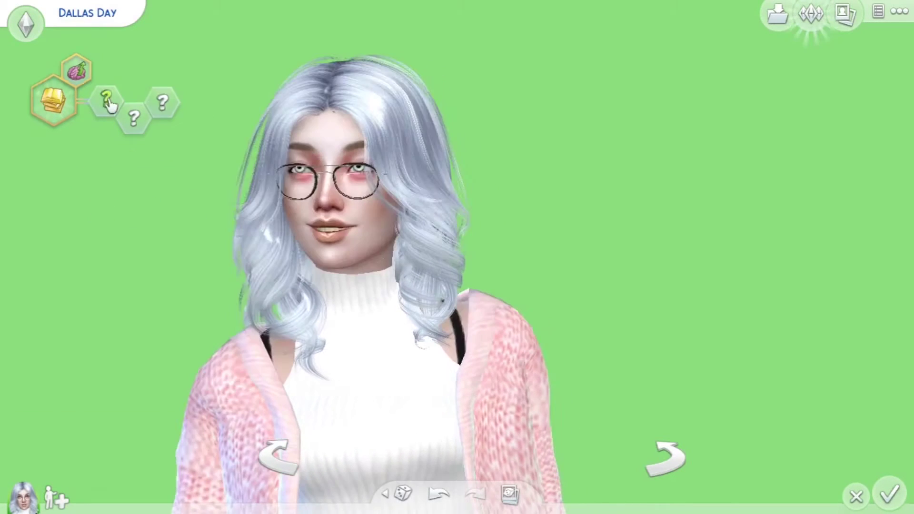
pyautogui.click(111, 105)
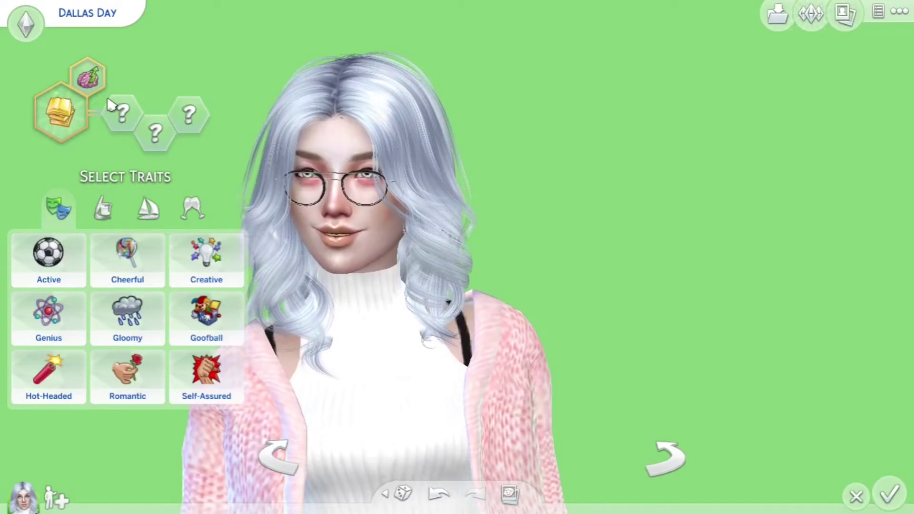
# Give the Sim Active, then swap it for Goofball, taking close-up and full-body screenshots
pyautogui.click(48, 259)
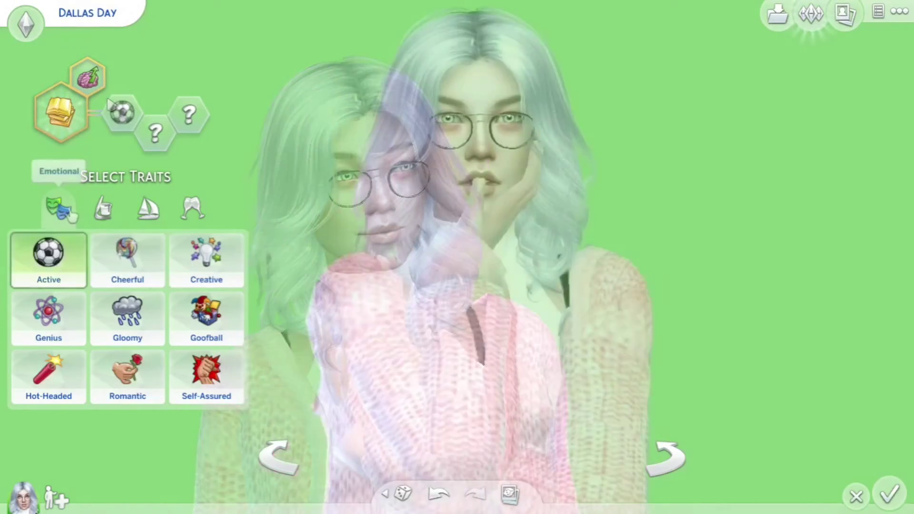
pyautogui.press('c')
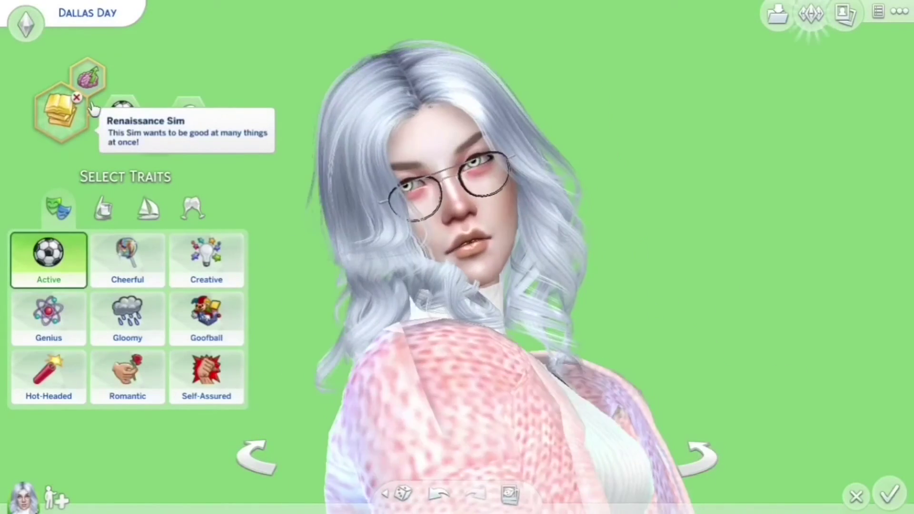
pyautogui.press('c')
pyautogui.click(122, 110)
pyautogui.click(207, 316)
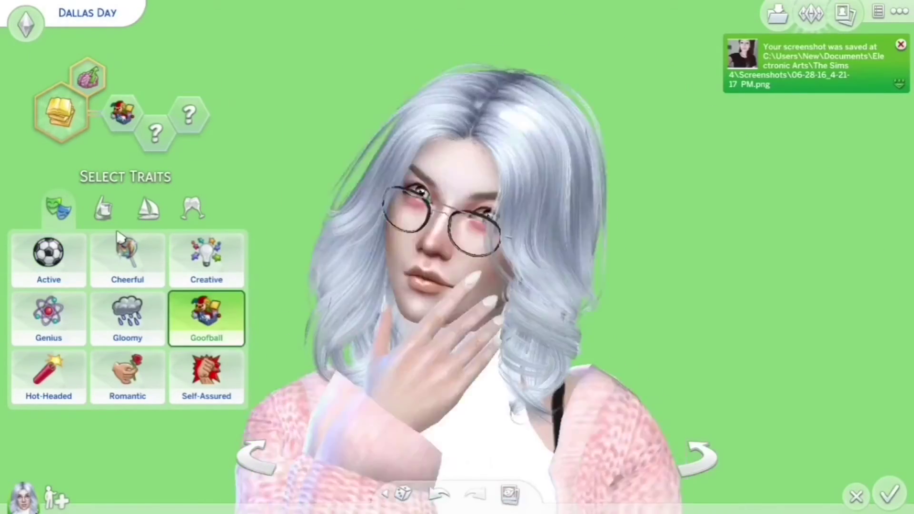
pyautogui.moveTo(117, 119)
pyautogui.press('c')
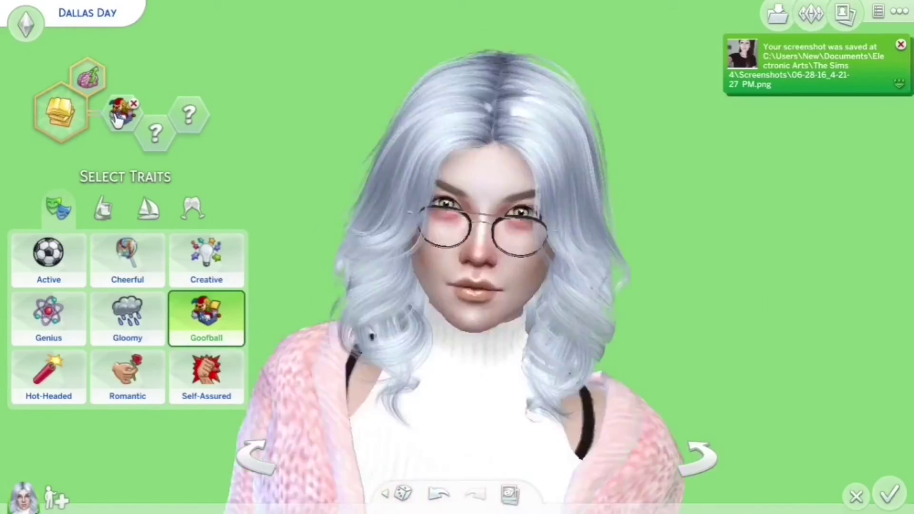
pyautogui.press('c')
# From the Lifestyle traits, try Lazy, take another screenshot, and settle on Clumsy
pyautogui.click(193, 208)
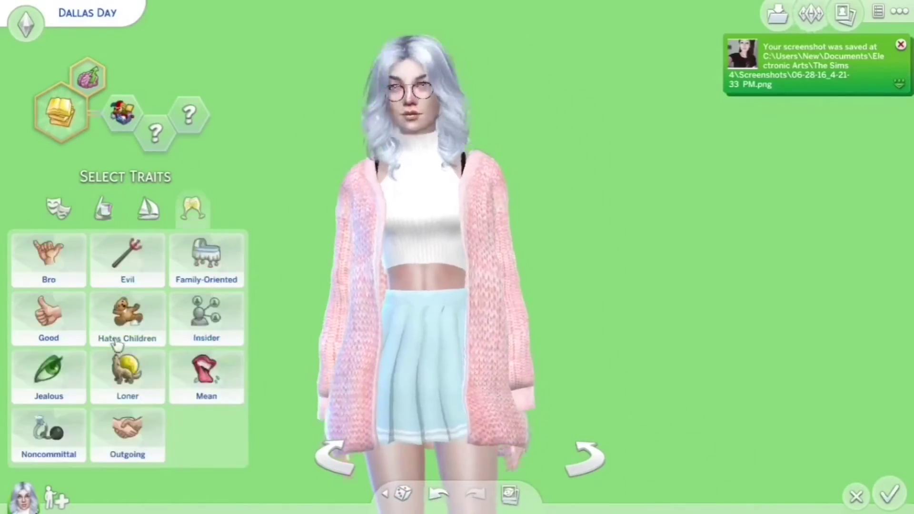
pyautogui.click(149, 208)
pyautogui.click(127, 376)
pyautogui.click(170, 137)
pyautogui.press('c')
pyautogui.click(206, 259)
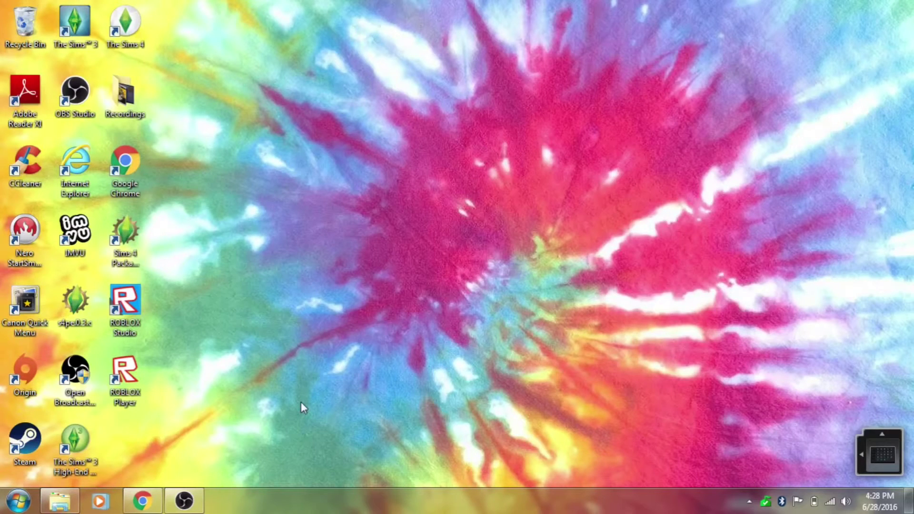
# Browse to Documents > Electronic Arts > The Sims 4 > Screenshots and scroll to the newest captures
pyautogui.click(65, 503)
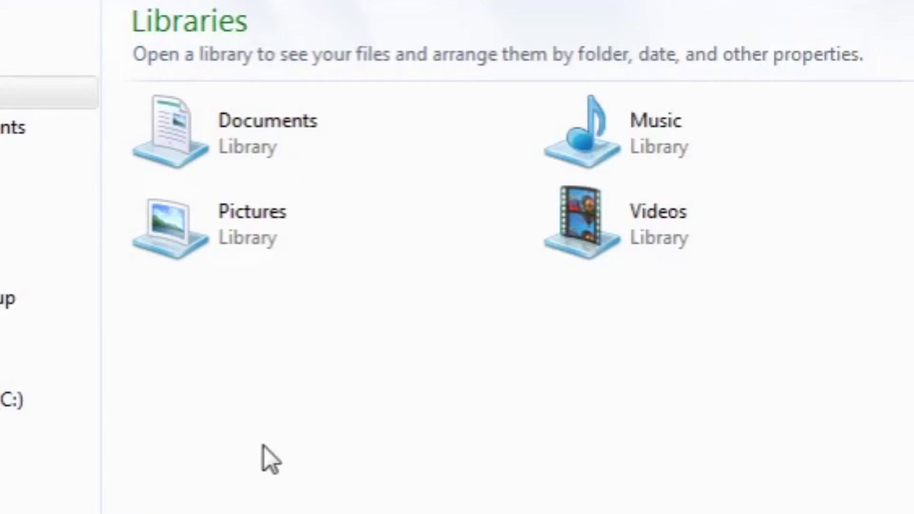
pyautogui.doubleClick(281, 157)
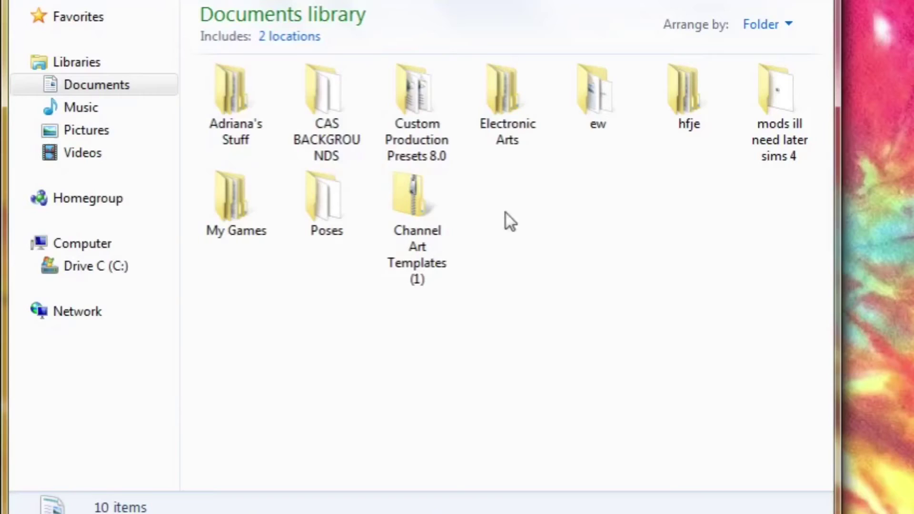
pyautogui.doubleClick(516, 126)
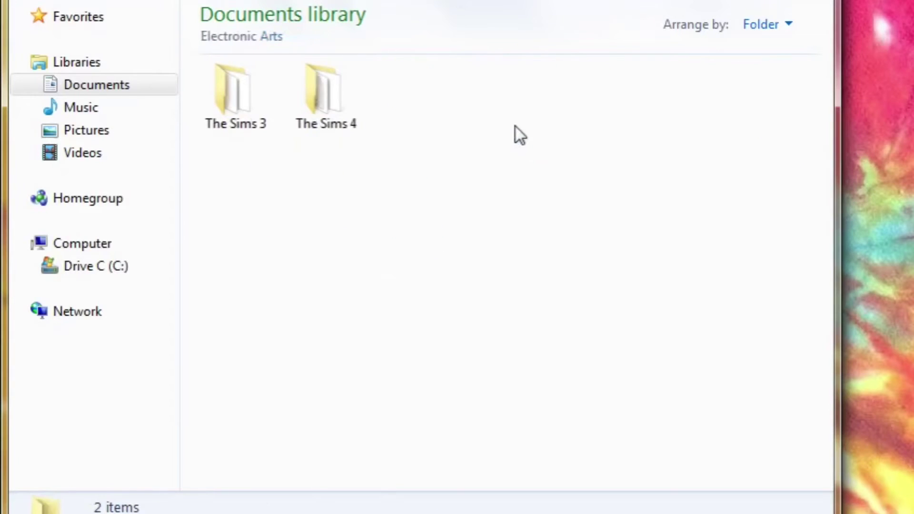
pyautogui.doubleClick(330, 114)
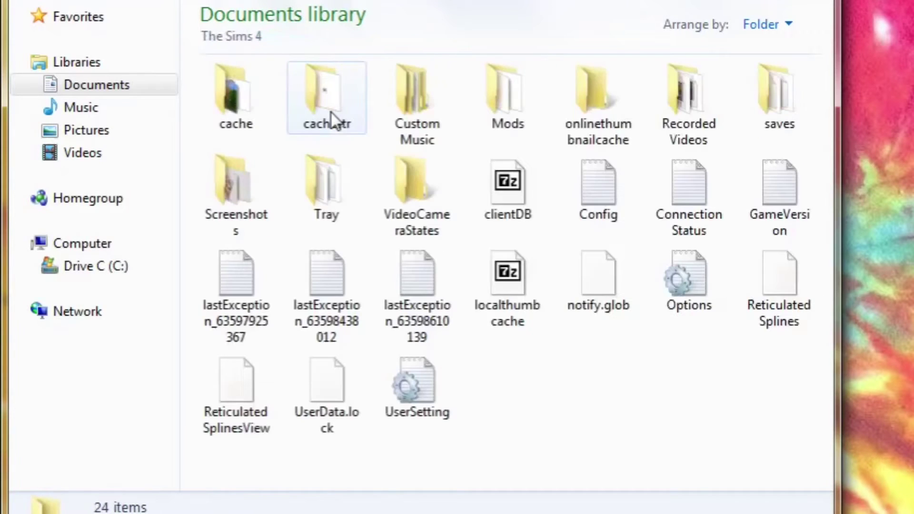
pyautogui.doubleClick(255, 190)
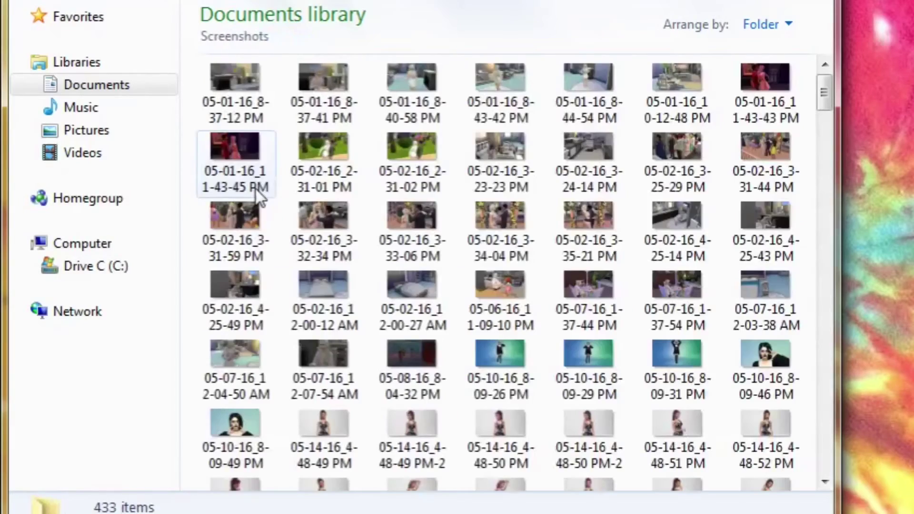
pyautogui.moveTo(824, 86); pyautogui.dragTo(816, 481)
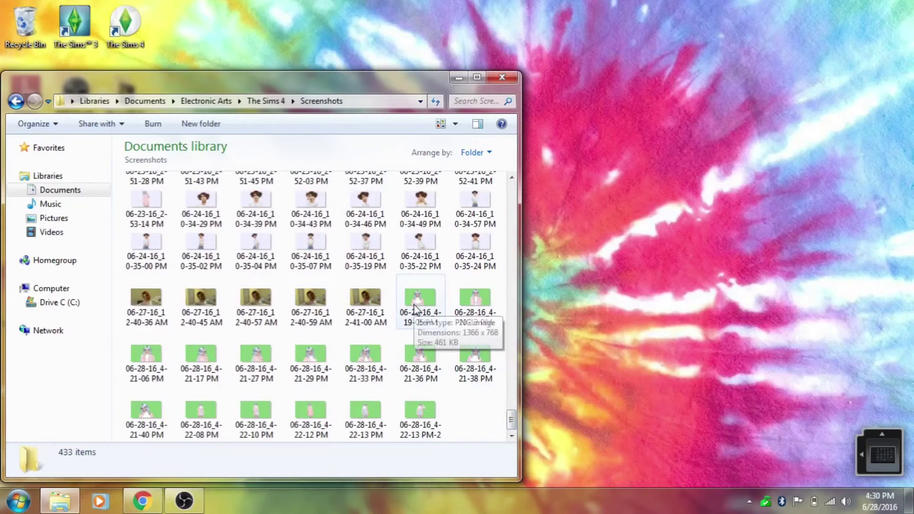
# Preview the new green-backdrop shots and move the 4-21-36 PM screenshot to the desktop
pyautogui.doubleClick(414, 304)
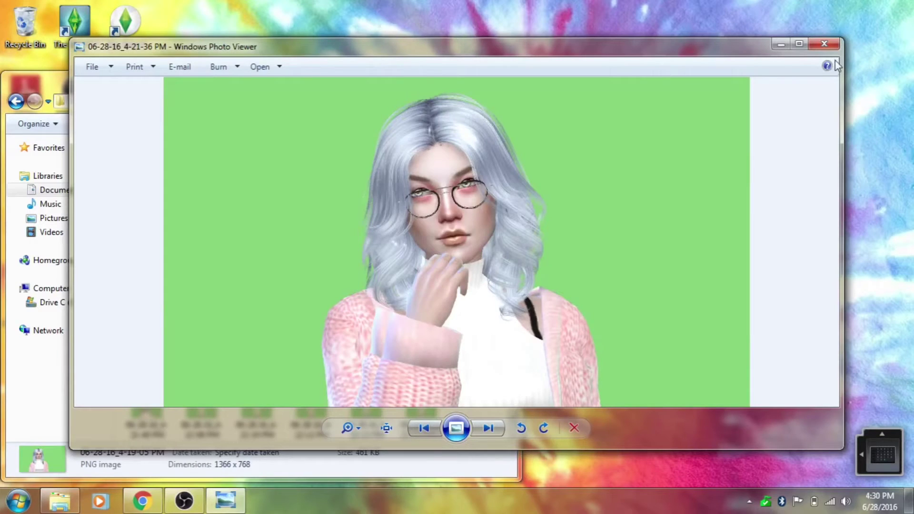
pyautogui.click(824, 44)
pyautogui.moveTo(421, 362); pyautogui.dragTo(703, 257)
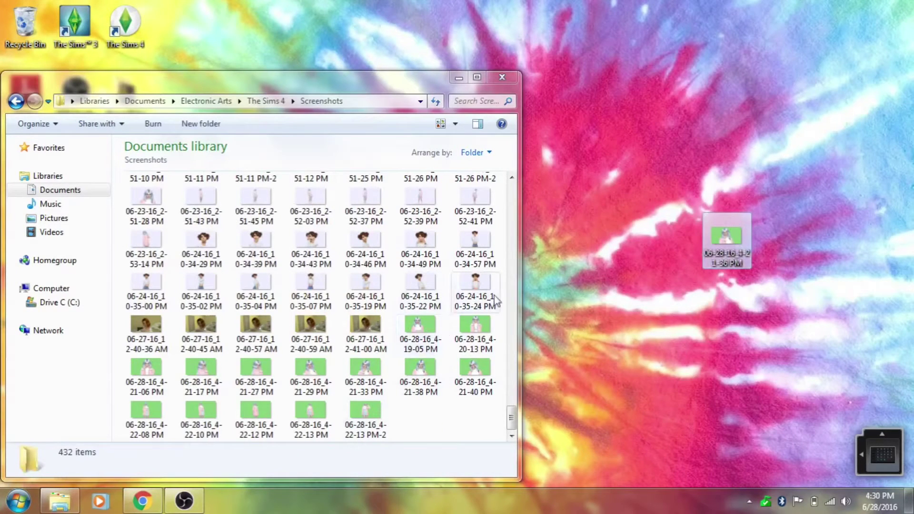
pyautogui.doubleClick(727, 238)
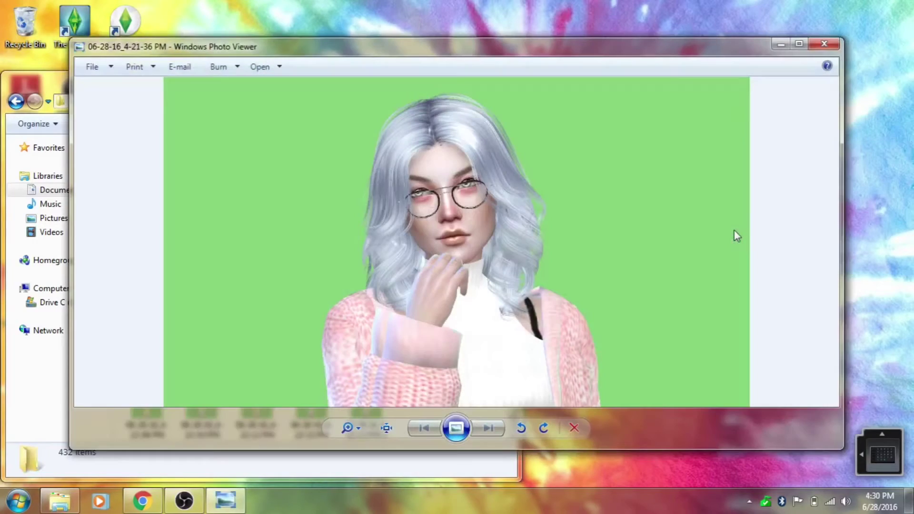
pyautogui.click(825, 44)
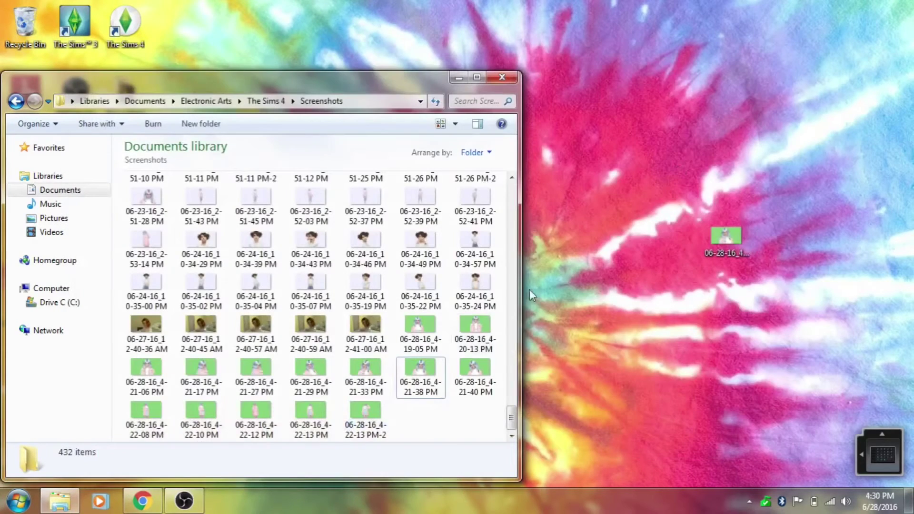
# Preview the 4-22-08 PM and 4-22-13 PM shots and move 4-22-13 PM to the desktop
pyautogui.doubleClick(145, 419)
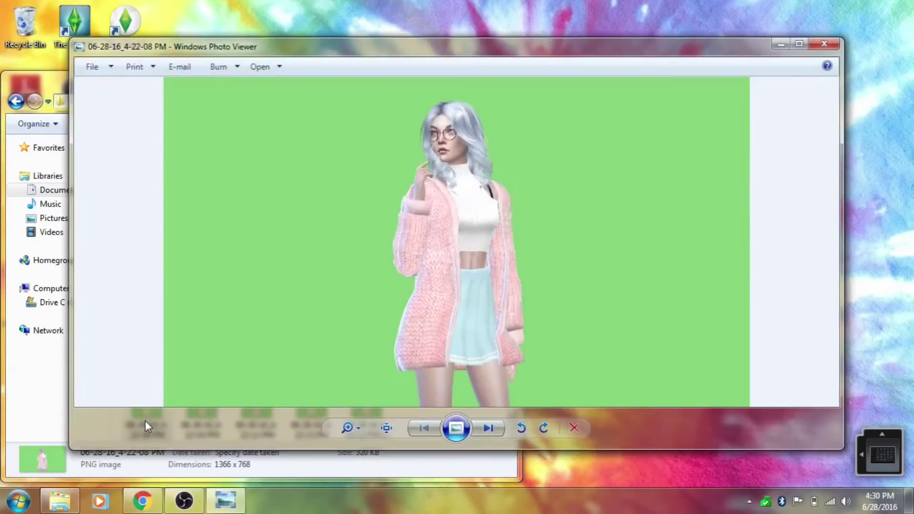
pyautogui.press('Right')
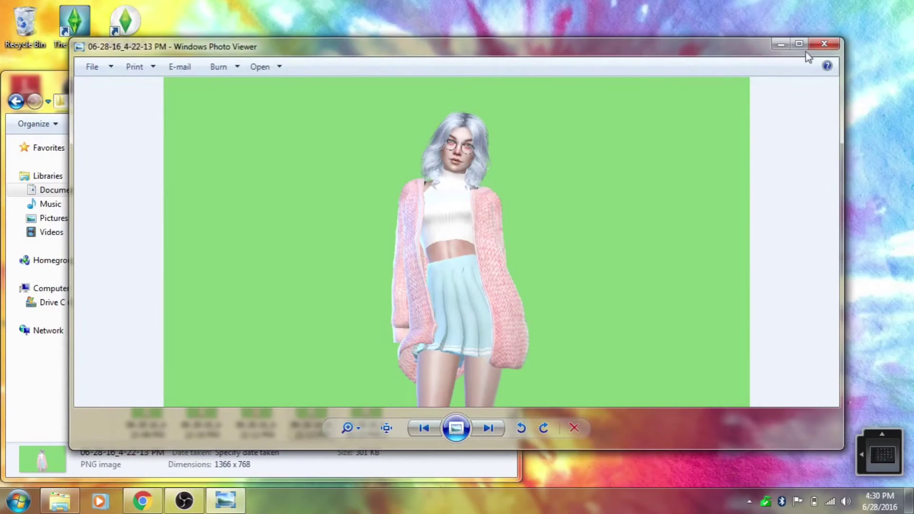
pyautogui.click(823, 44)
pyautogui.moveTo(314, 426); pyautogui.dragTo(785, 318)
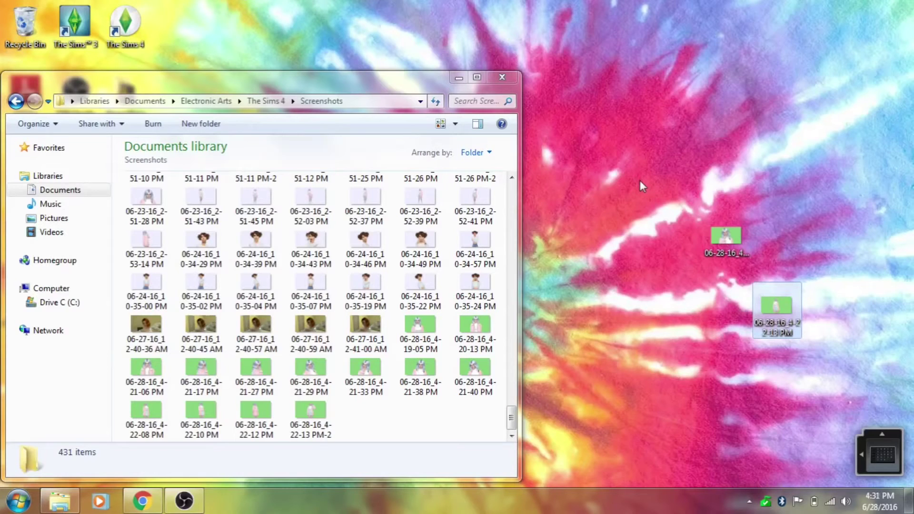
# Move both desktop screenshots into the Pictures > SIMMSIES folder and minimize Explorer
pyautogui.click(88, 219)
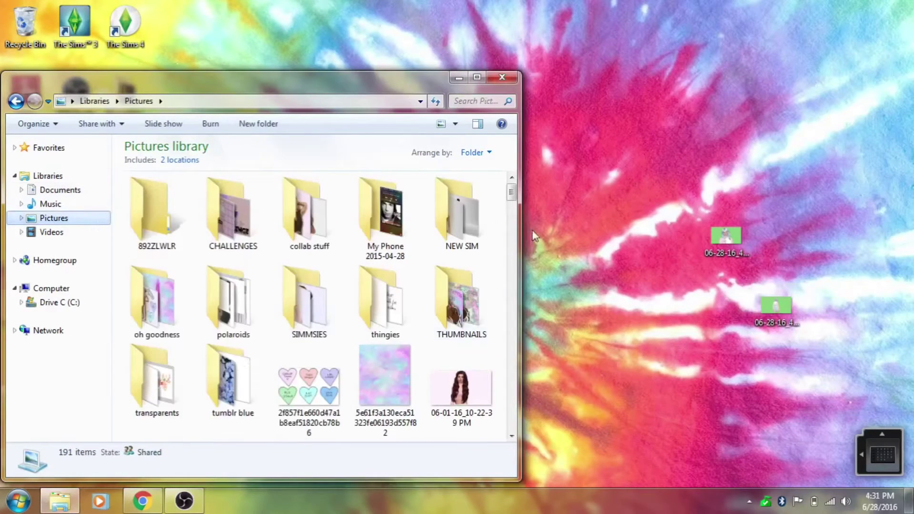
pyautogui.scroll(-1, 338, 293)
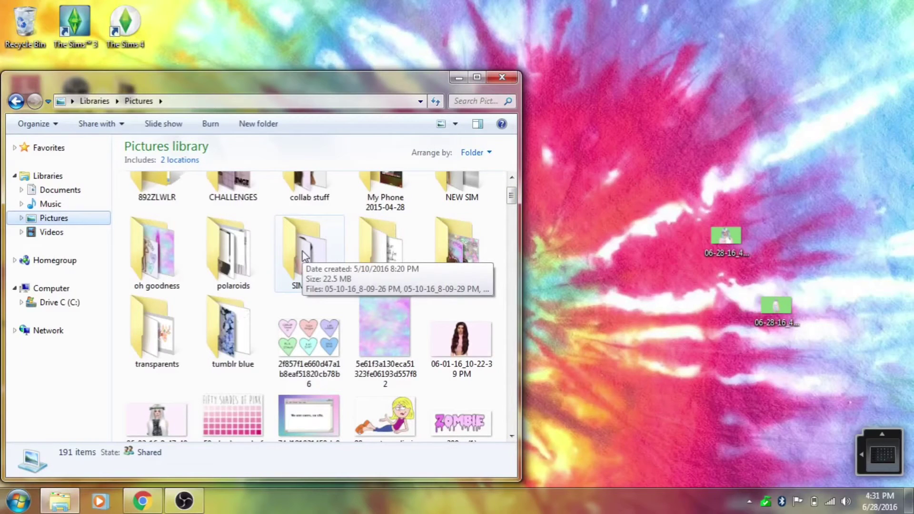
pyautogui.doubleClick(320, 258)
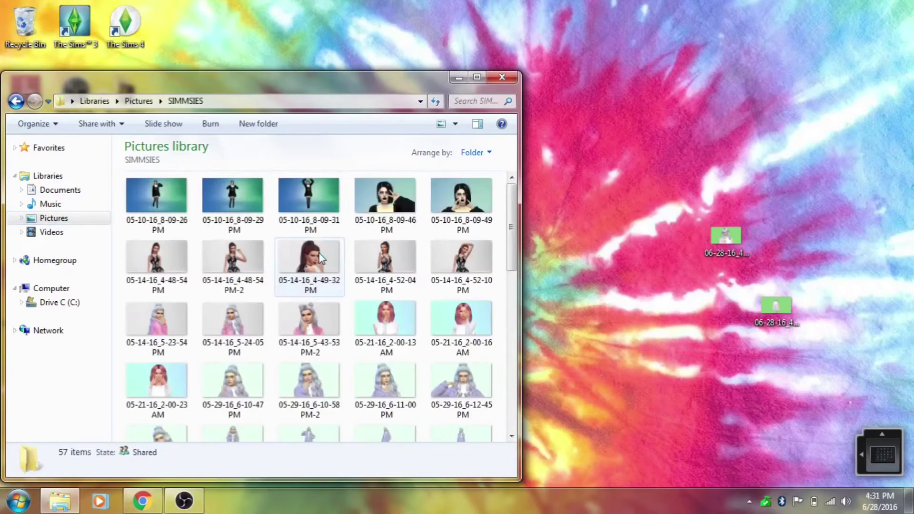
pyautogui.moveTo(516, 214); pyautogui.dragTo(510, 424)
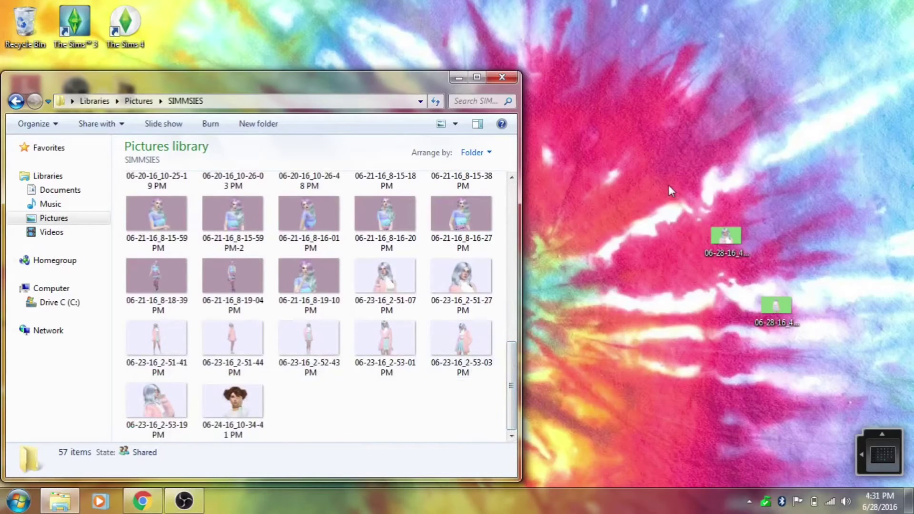
pyautogui.moveTo(668, 184); pyautogui.dragTo(829, 353)
pyautogui.moveTo(783, 316); pyautogui.dragTo(414, 421)
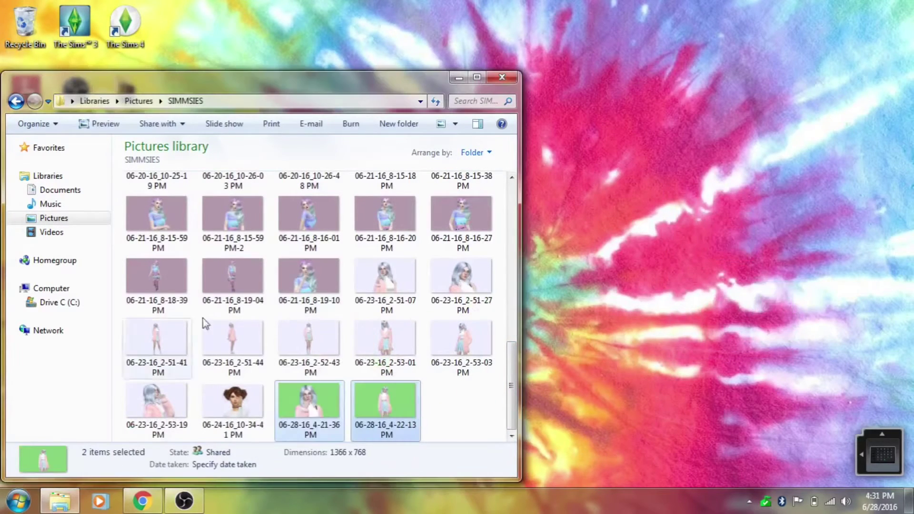
pyautogui.click(459, 78)
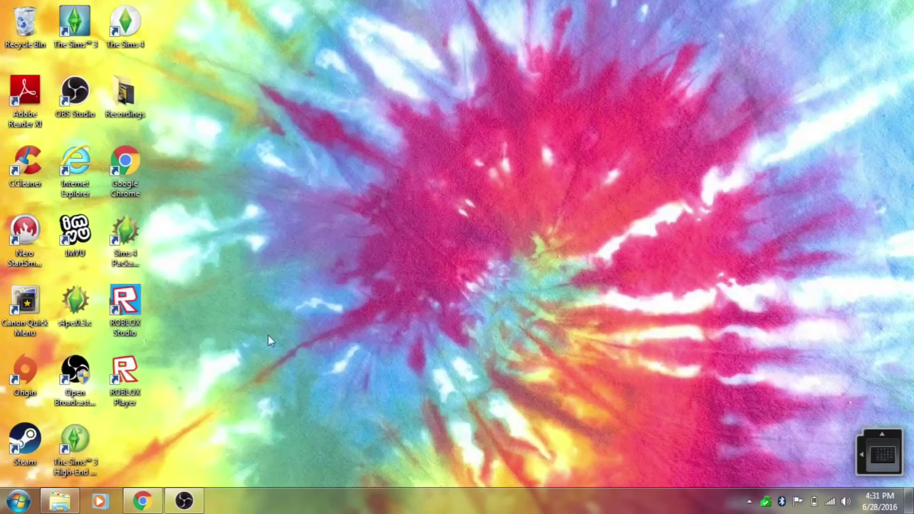
# Restore Chrome on pixlr.com and scroll down to the Pixlr Editor and Pixlr Express cards
pyautogui.click(144, 507)
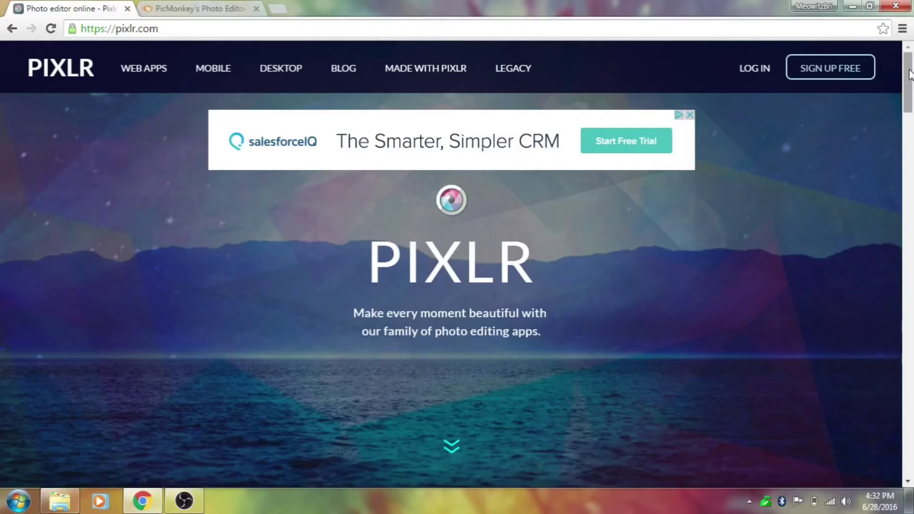
pyautogui.moveTo(910, 73); pyautogui.dragTo(911, 75)
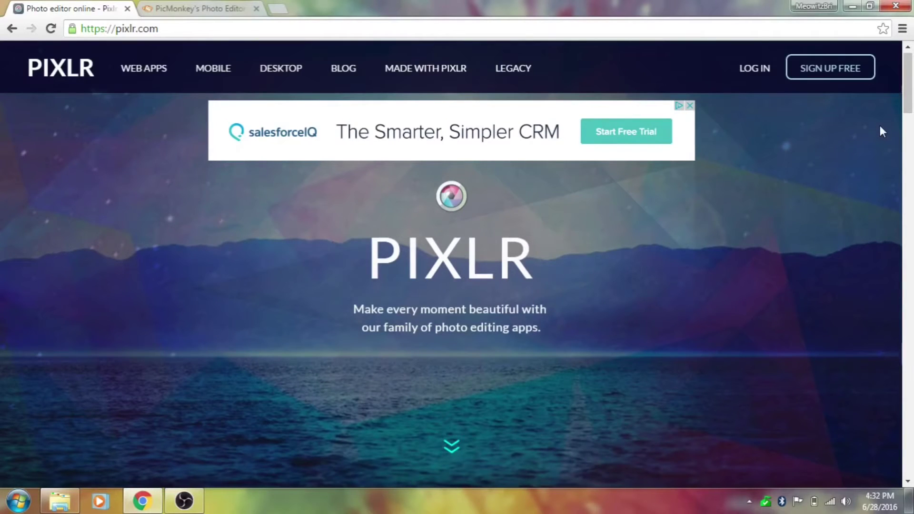
pyautogui.moveTo(907, 76); pyautogui.dragTo(910, 194)
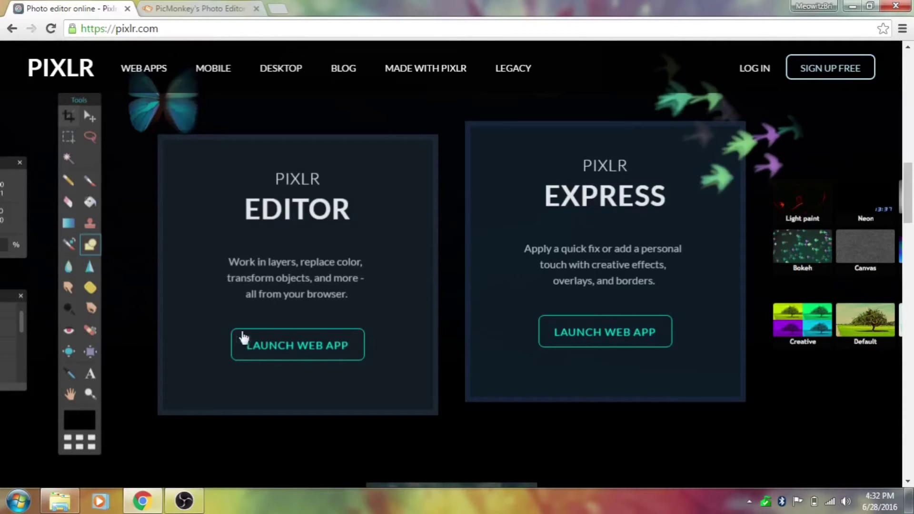
# Launch Pixlr Editor and create a new blank image 1280 wide by 720 high
pyautogui.click(274, 349)
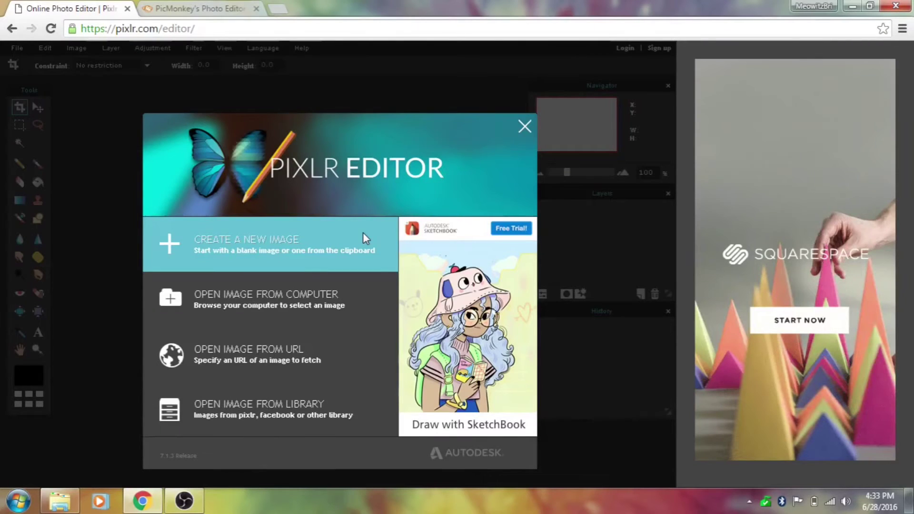
pyautogui.click(363, 234)
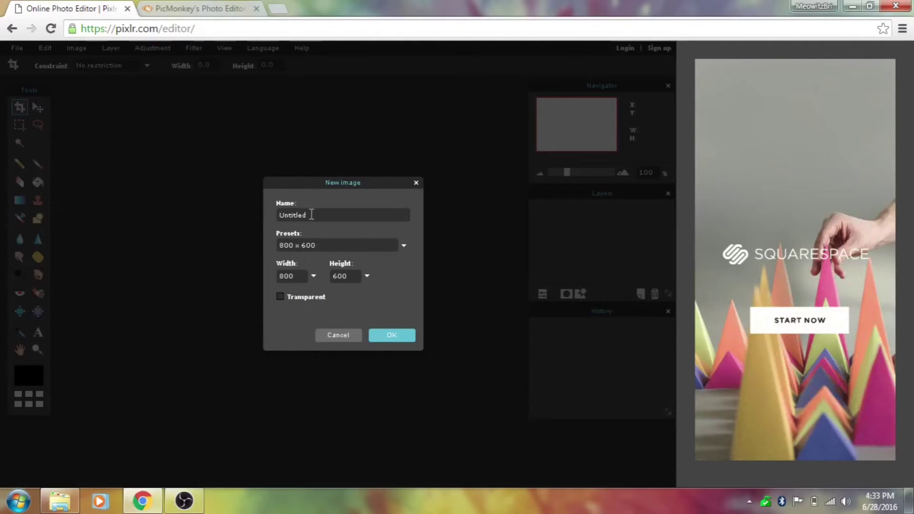
pyautogui.doubleClick(268, 276)
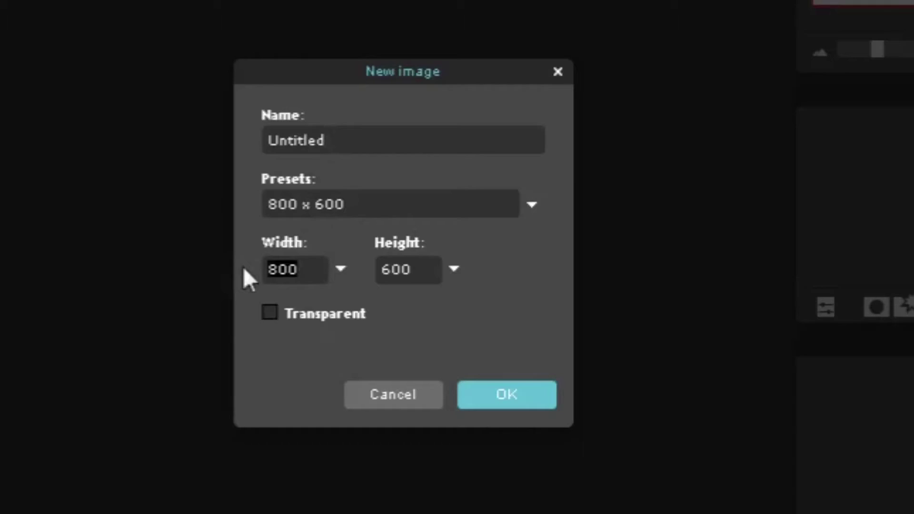
pyautogui.write('1280')
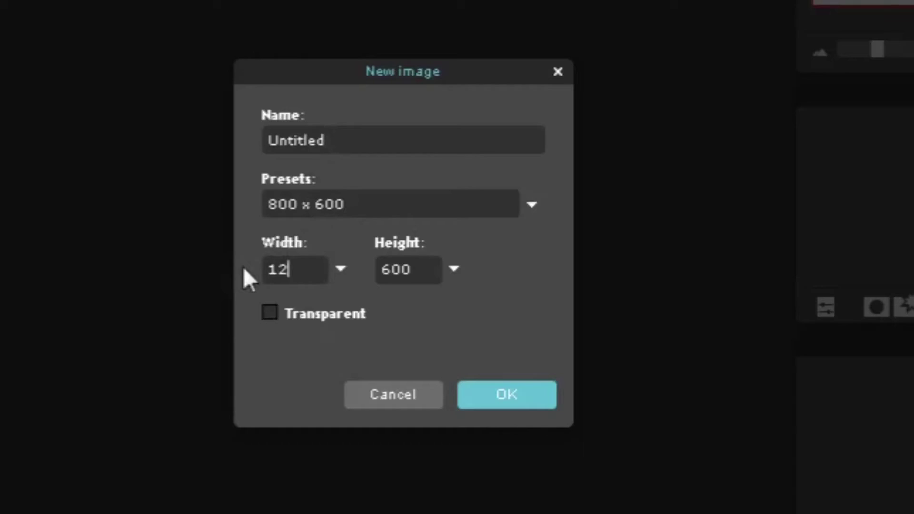
pyautogui.doubleClick(410, 265)
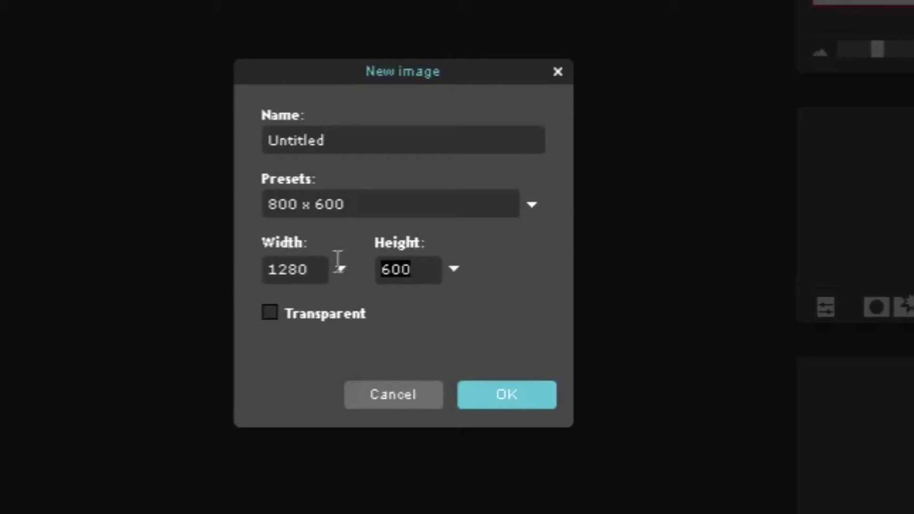
pyautogui.write('720')
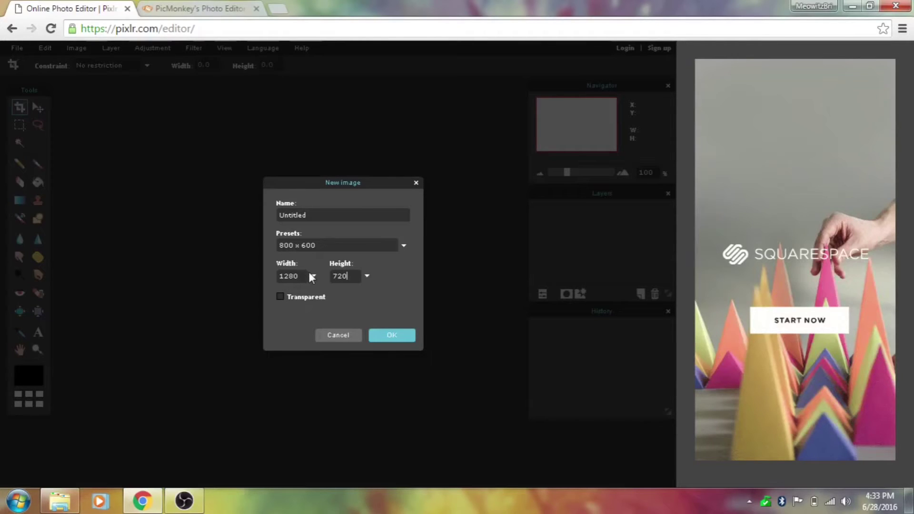
pyautogui.click(383, 335)
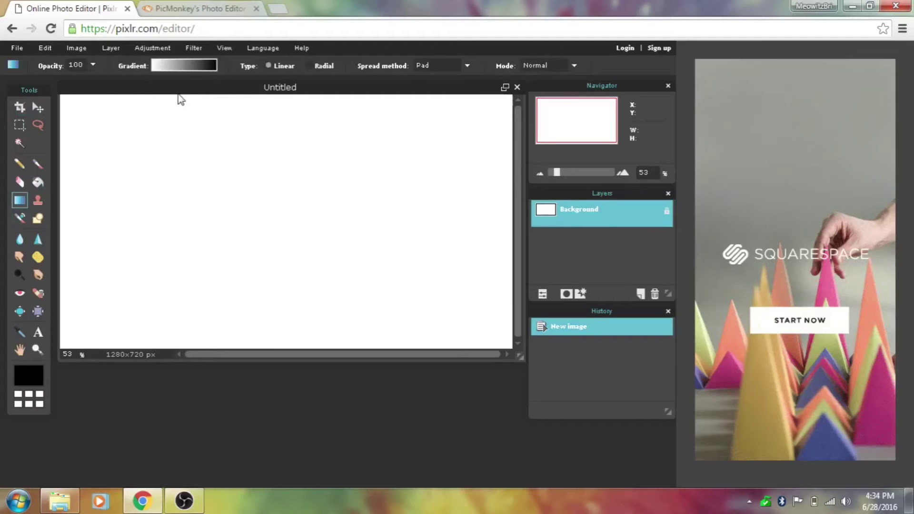
# Open the gradient colour picker and view the green-screen Sim picture for colour reference
pyautogui.click(183, 63)
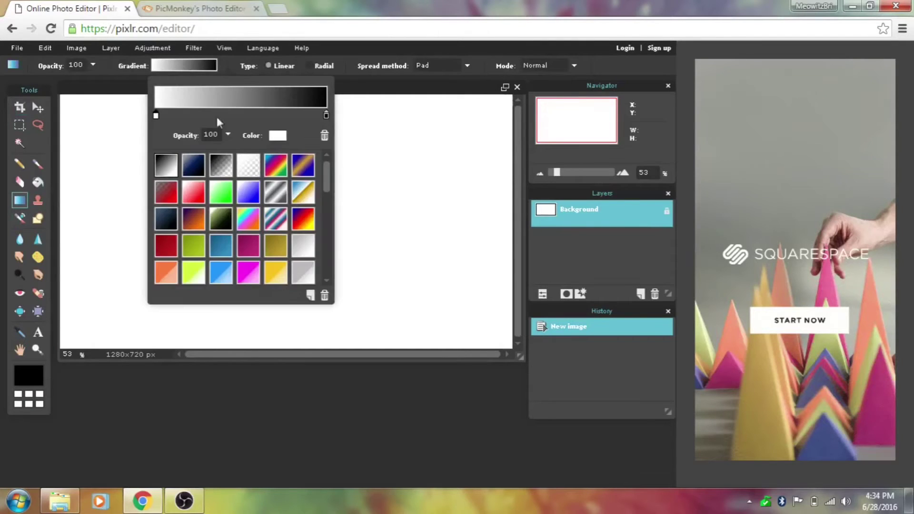
pyautogui.click(278, 136)
pyautogui.moveTo(266, 166); pyautogui.dragTo(262, 172)
pyautogui.click(71, 509)
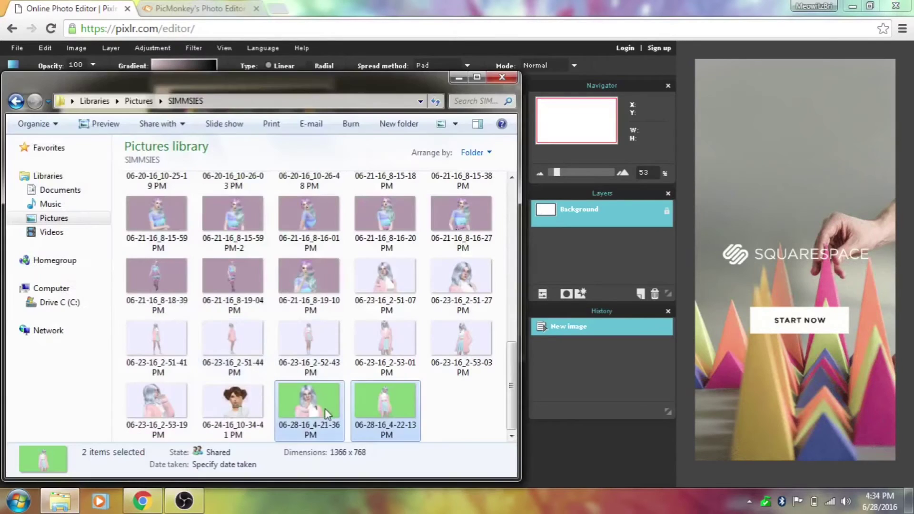
pyautogui.doubleClick(386, 402)
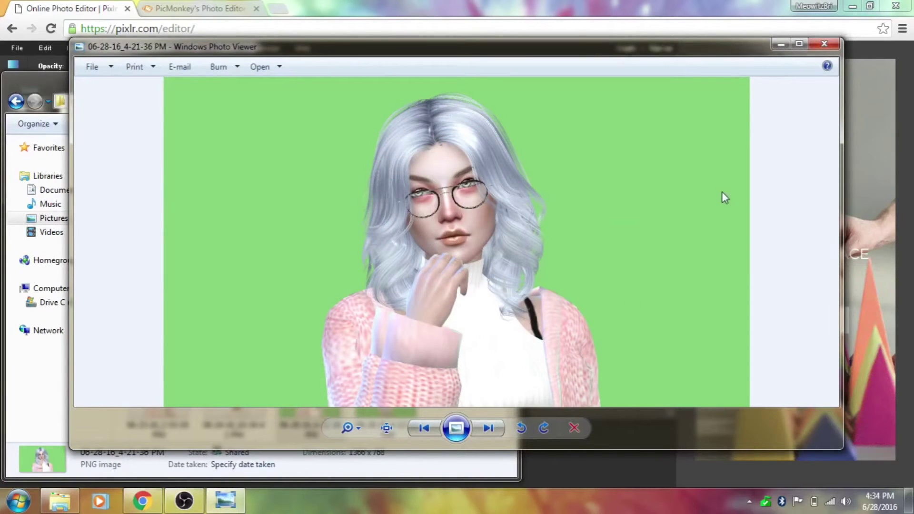
pyautogui.click(824, 44)
pyautogui.click(484, 96)
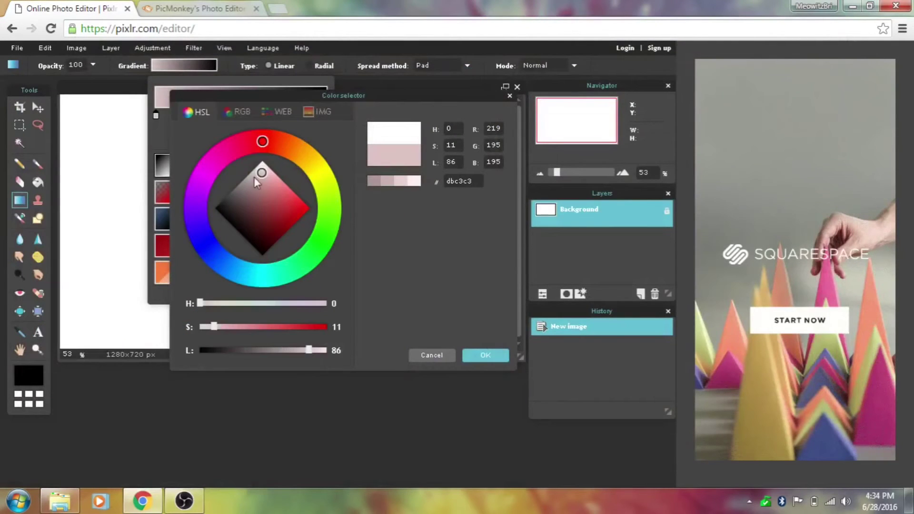
# Set the gradient colour to light blue a5cfe6, choose white-to-transparent, and move the white stop inward
pyautogui.moveTo(253, 176); pyautogui.dragTo(246, 202)
pyautogui.moveTo(262, 142)
pyautogui.mouseDown()
pyautogui.moveTo(198, 182)
pyautogui.moveTo(202, 236)
pyautogui.moveTo(214, 249)
pyautogui.mouseUp()
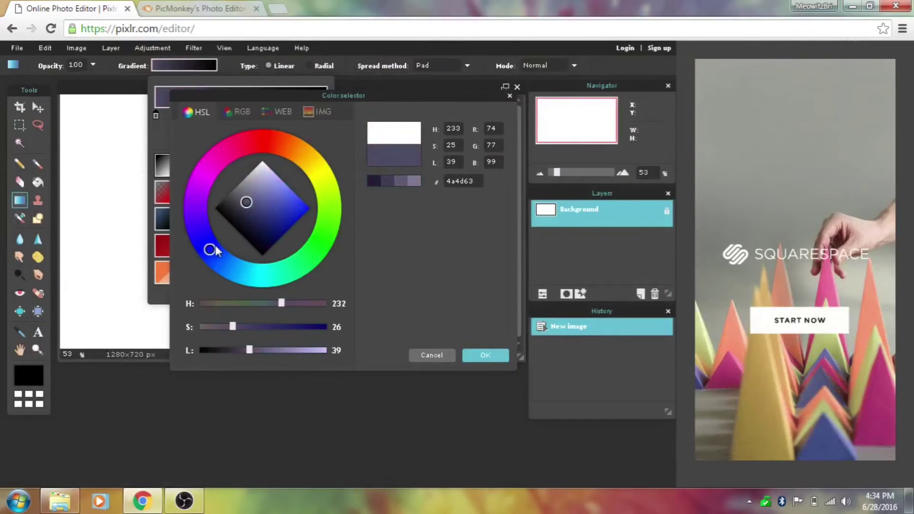
pyautogui.moveTo(247, 202)
pyautogui.mouseDown()
pyautogui.moveTo(281, 185)
pyautogui.moveTo(270, 180)
pyautogui.mouseUp()
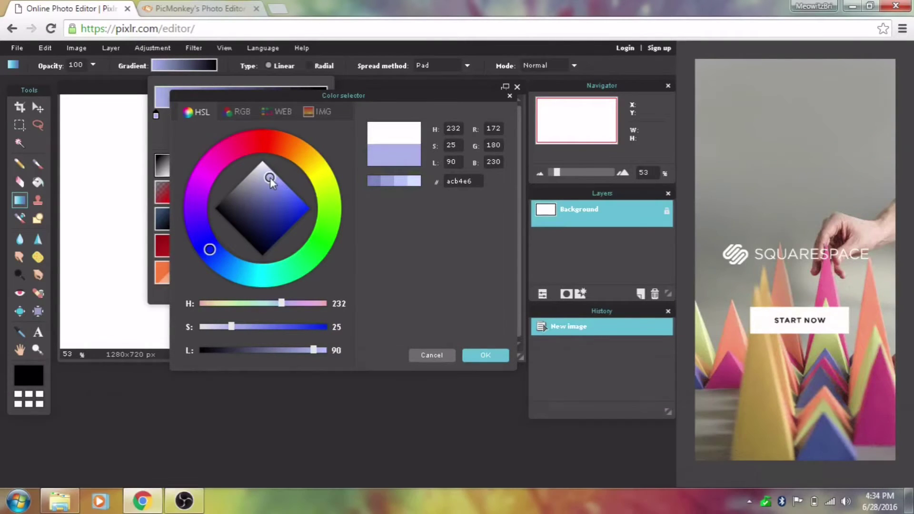
pyautogui.moveTo(270, 178); pyautogui.dragTo(263, 175)
pyautogui.moveTo(212, 248); pyautogui.dragTo(239, 270)
pyautogui.click(267, 179)
pyautogui.moveTo(268, 180); pyautogui.dragTo(271, 179)
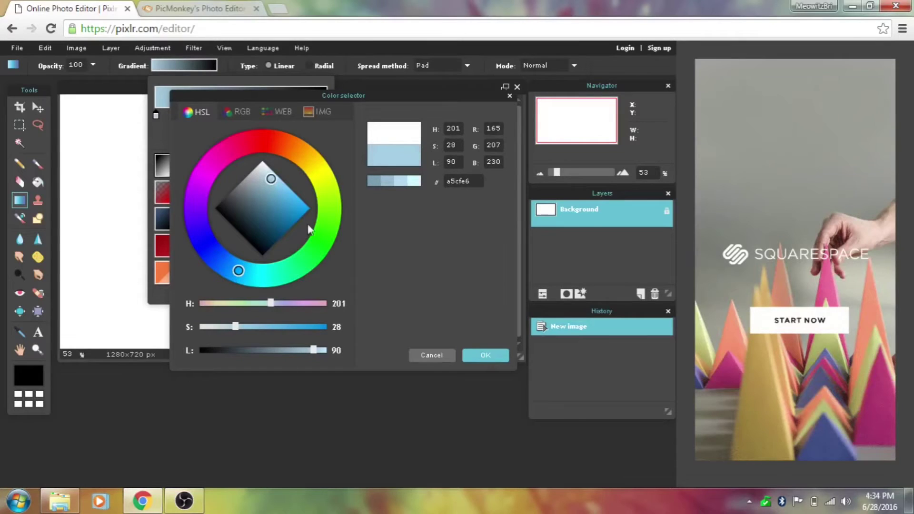
pyautogui.click(486, 356)
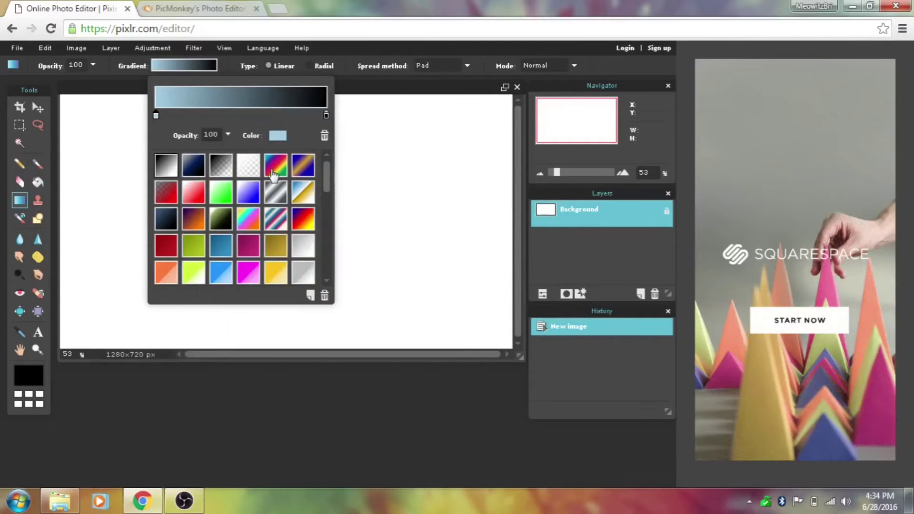
pyautogui.click(251, 167)
pyautogui.moveTo(156, 115); pyautogui.dragTo(223, 115)
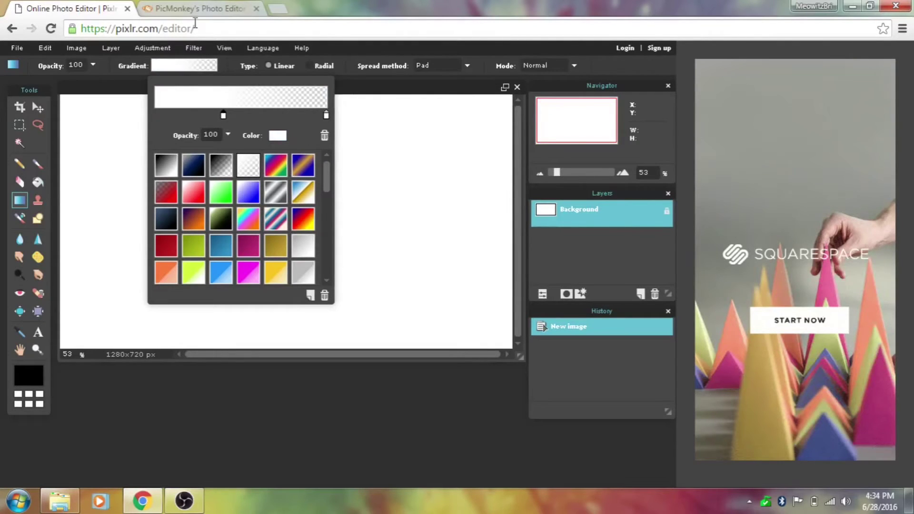
# Drag a first diagonal gradient across the canvas from lower-left to upper-right
pyautogui.click(128, 130)
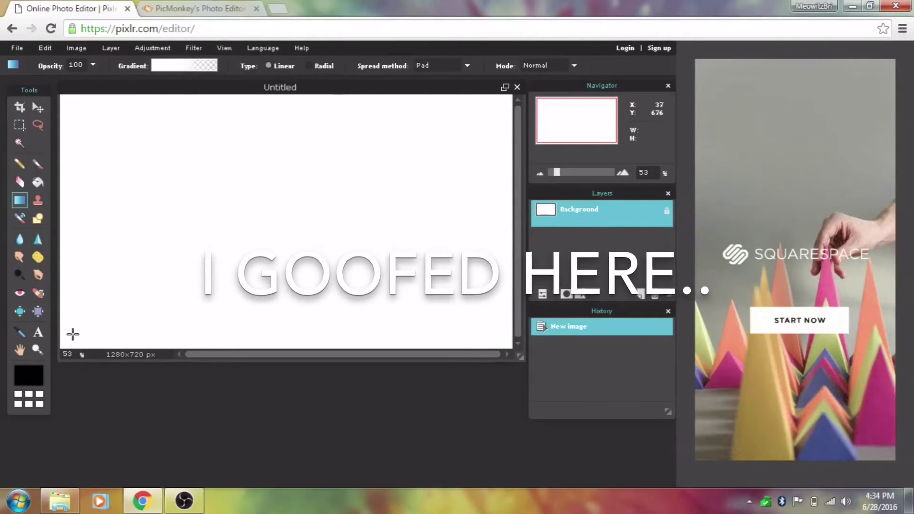
pyautogui.moveTo(73, 334); pyautogui.dragTo(496, 107)
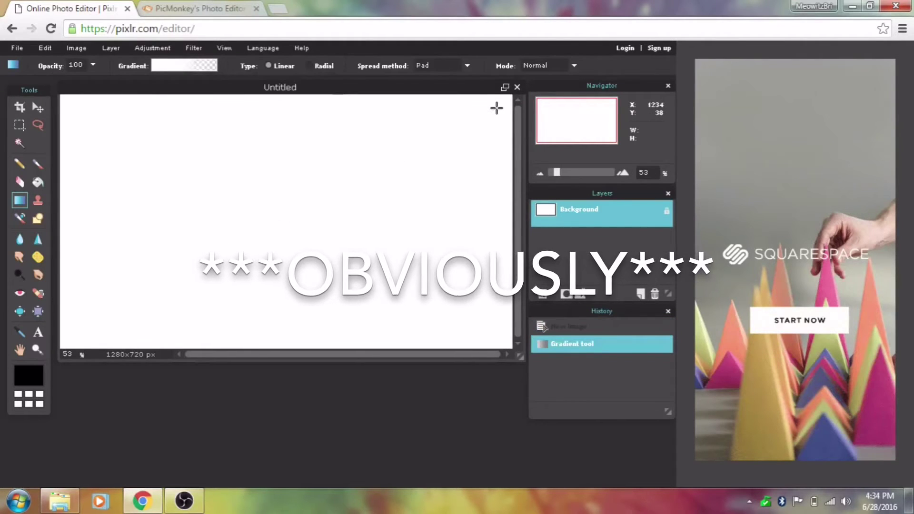
pyautogui.click(488, 109)
# Set the gradient colour to light cyan and redraw it fading to white at upper right
pyautogui.click(204, 65)
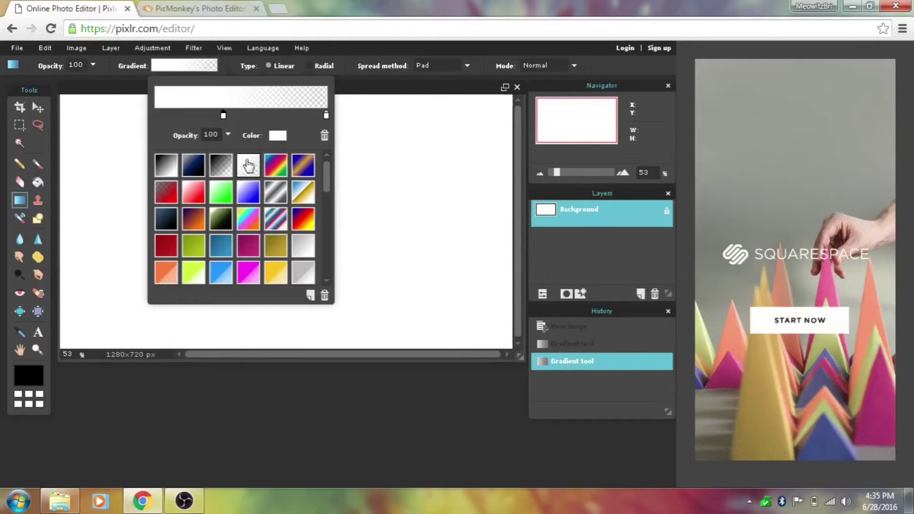
pyautogui.click(278, 136)
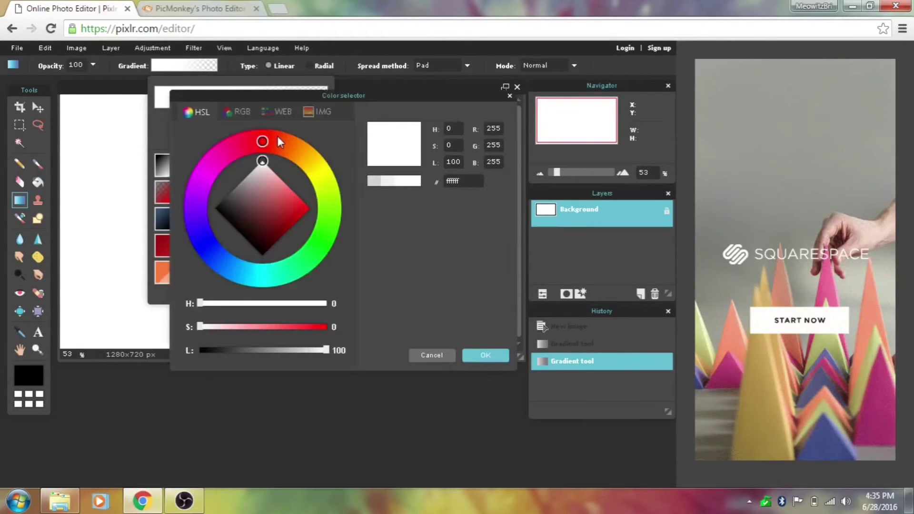
pyautogui.click(484, 355)
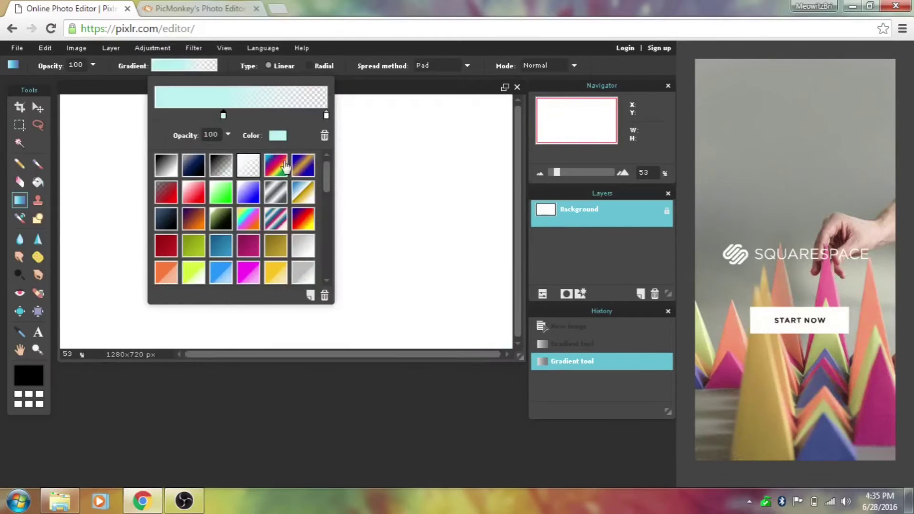
pyautogui.click(77, 337)
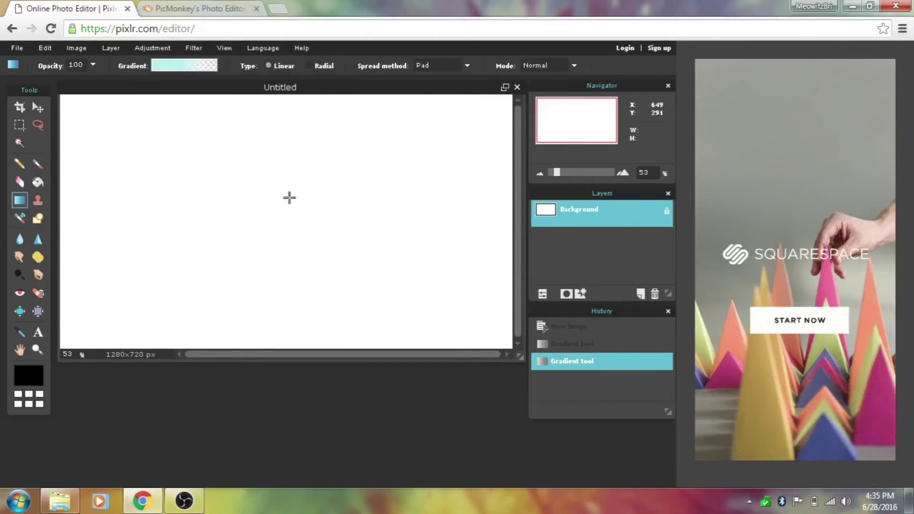
pyautogui.moveTo(72, 332); pyautogui.dragTo(496, 104)
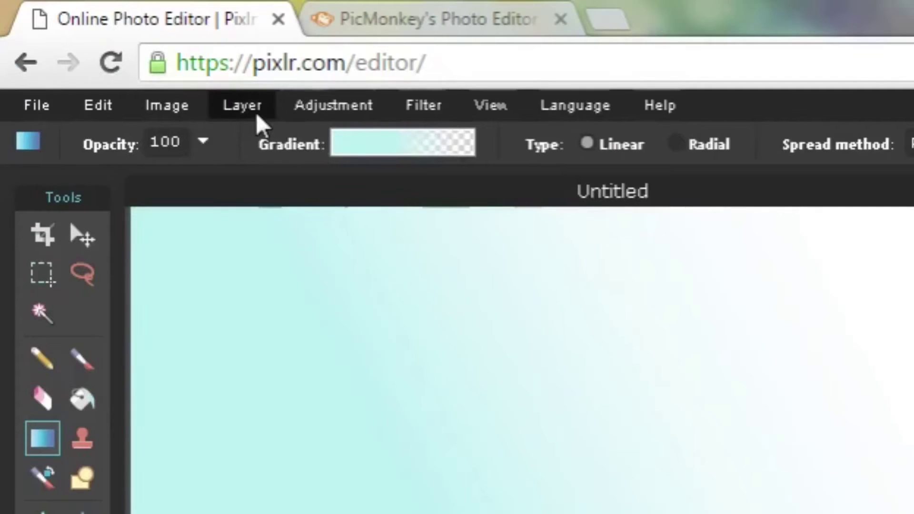
# Open the 06-28-16 green-screen Sim screenshot from Pictures > SIMMSIES as a new layer
pyautogui.click(258, 119)
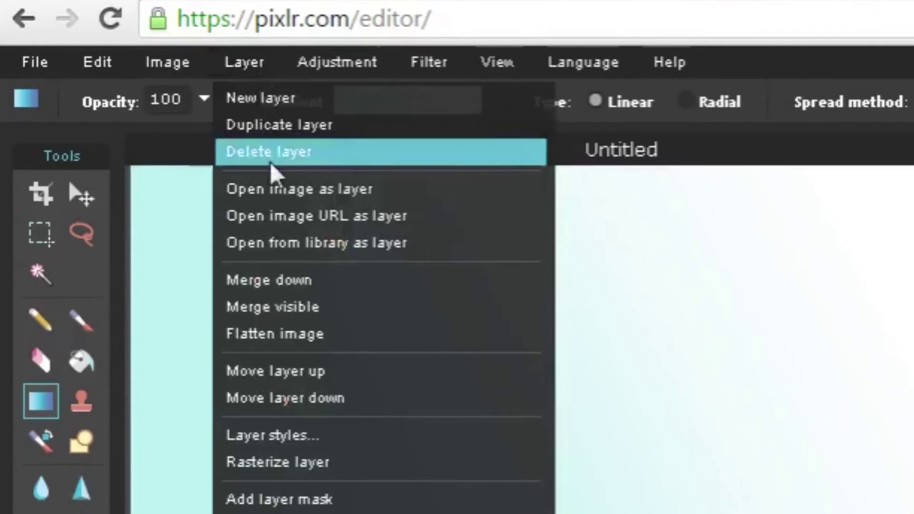
pyautogui.click(285, 190)
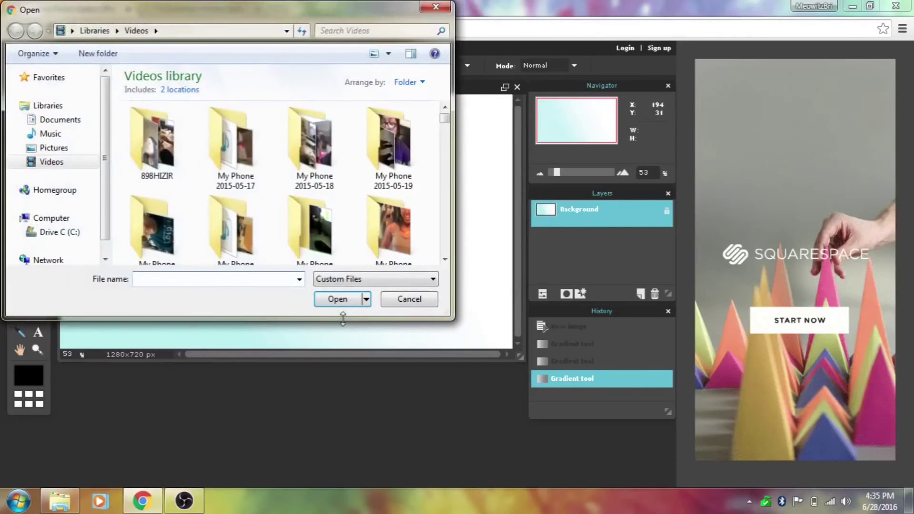
pyautogui.click(54, 148)
pyautogui.scroll(-2, 448, 128)
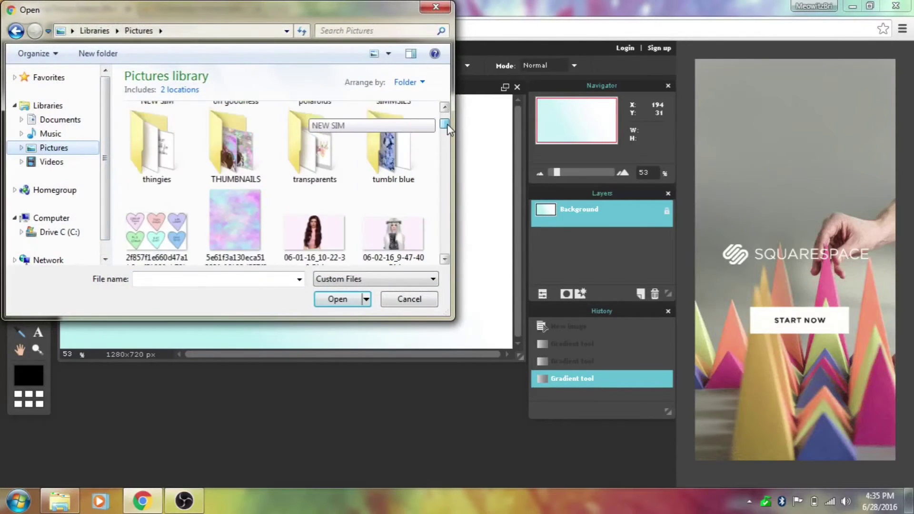
pyautogui.scroll(2, 447, 127)
pyautogui.doubleClick(398, 126)
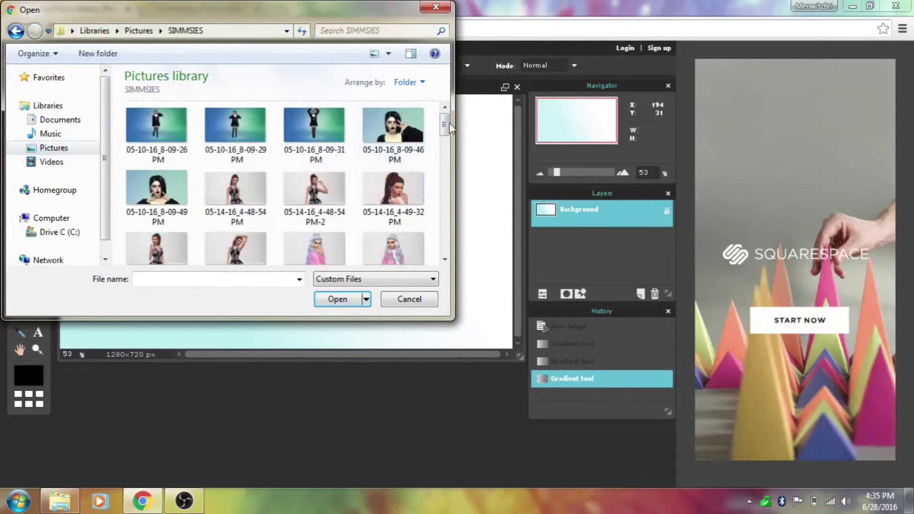
pyautogui.scroll(-10, 447, 259)
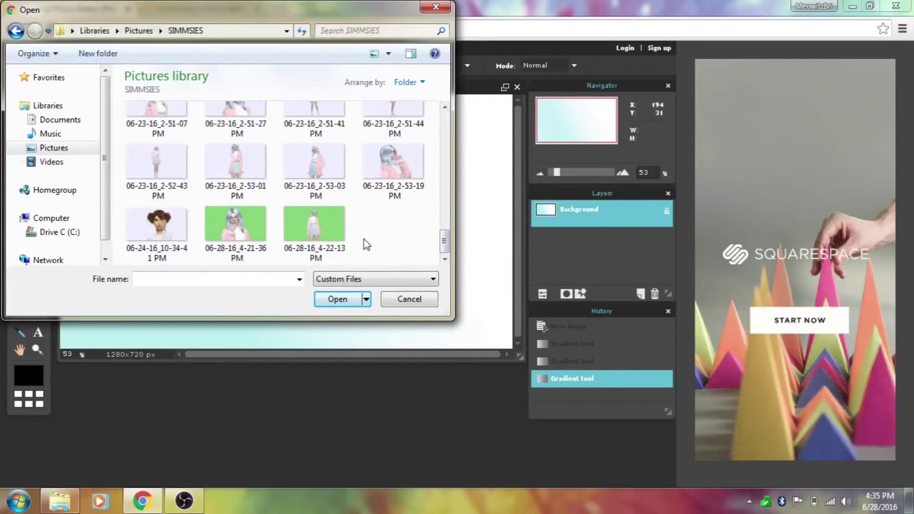
pyautogui.click(263, 244)
pyautogui.click(335, 299)
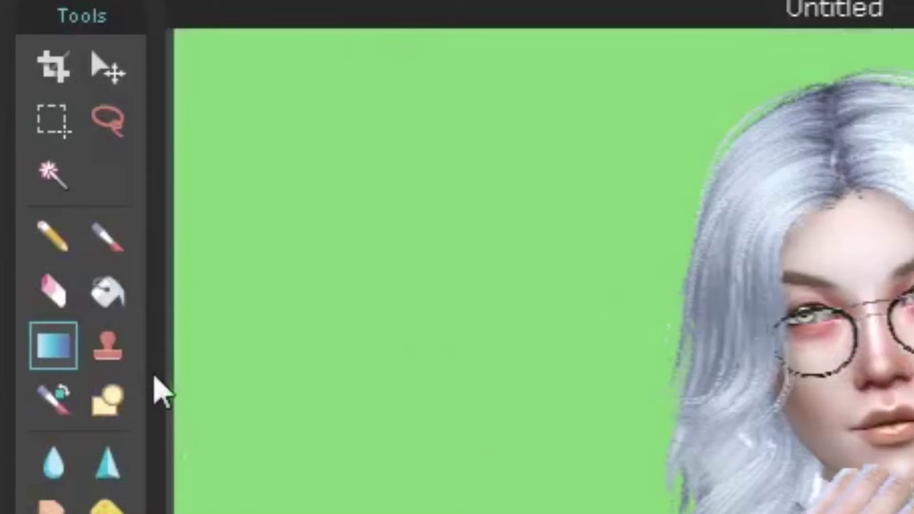
# Magic Wand and delete the green backdrop, then zoom in on the leftover hair fringe
pyautogui.click(57, 180)
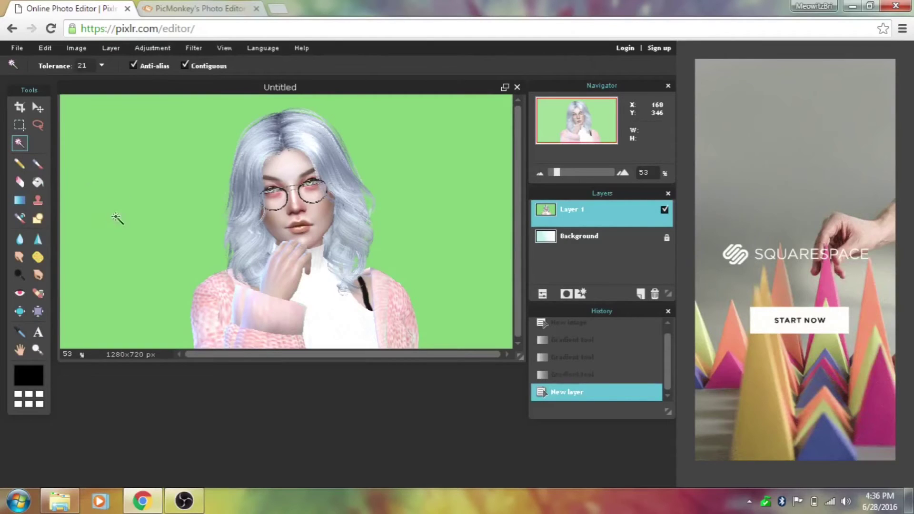
pyautogui.click(128, 219)
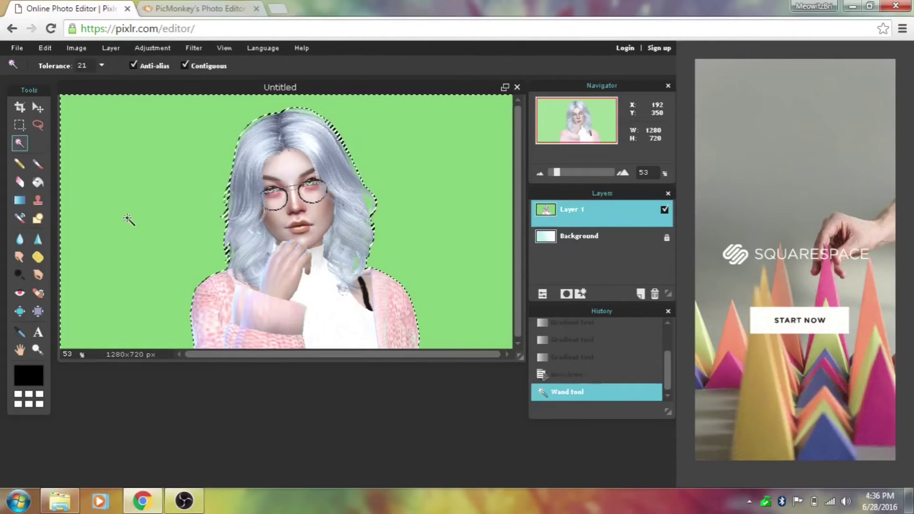
pyautogui.press('Delete')
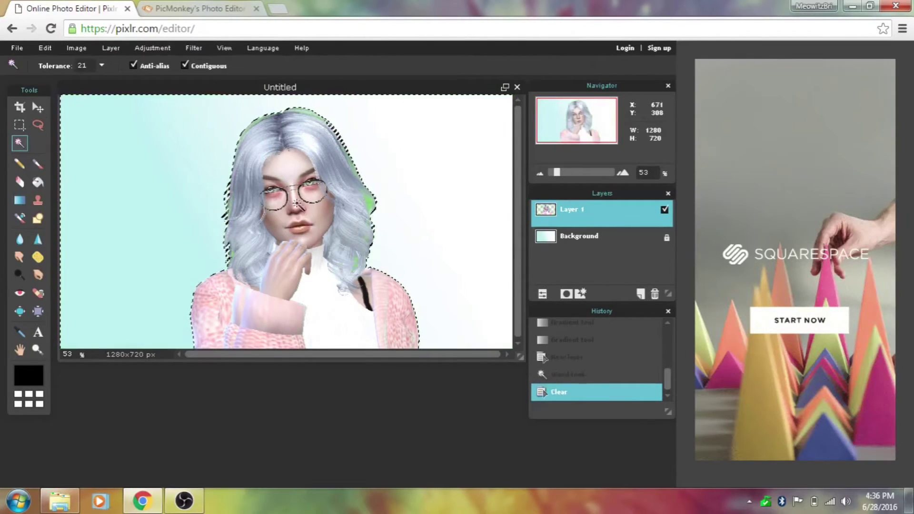
pyautogui.moveTo(556, 172); pyautogui.dragTo(569, 175)
pyautogui.moveTo(719, 182); pyautogui.dragTo(716, 181)
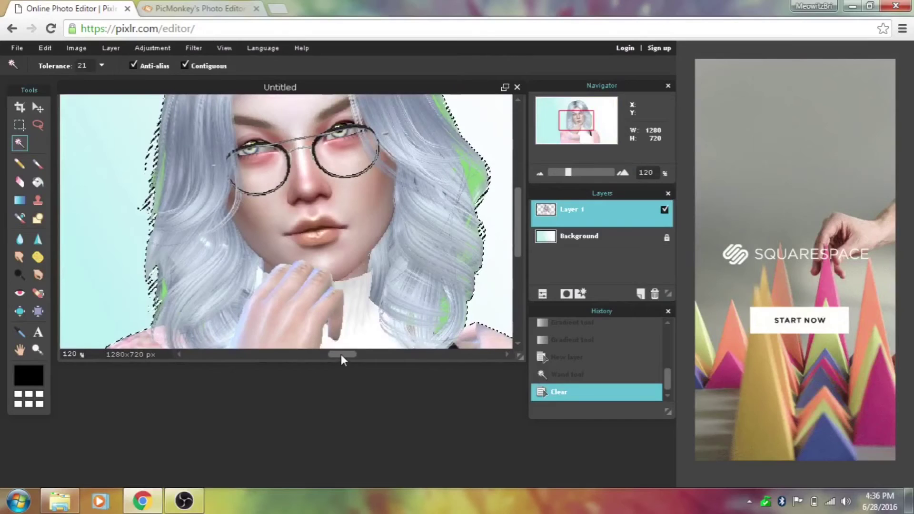
pyautogui.moveTo(340, 354); pyautogui.dragTo(390, 357)
pyautogui.click(383, 158)
# Wand-select and delete green fringe along the top and lower hair edges, undoing one mistake
pyautogui.click(372, 142)
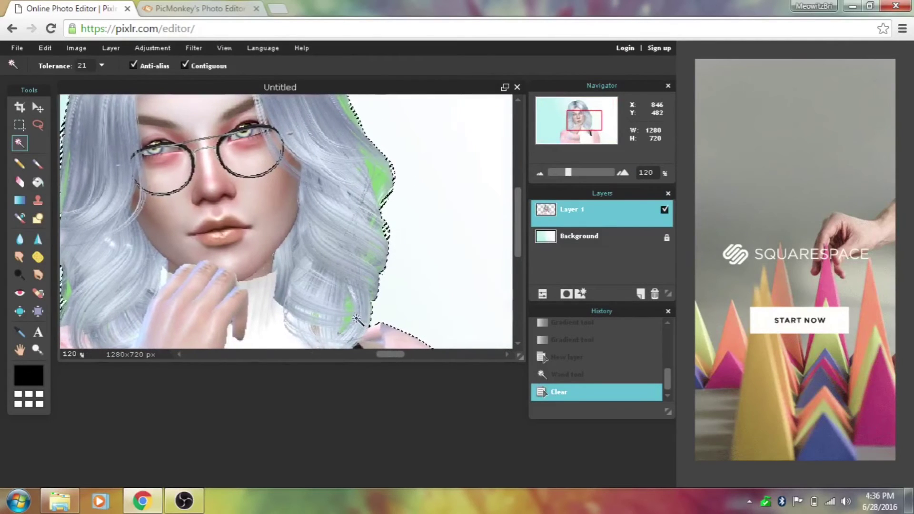
pyautogui.press('Delete')
pyautogui.click(349, 102)
pyautogui.scroll(3, 390, 222)
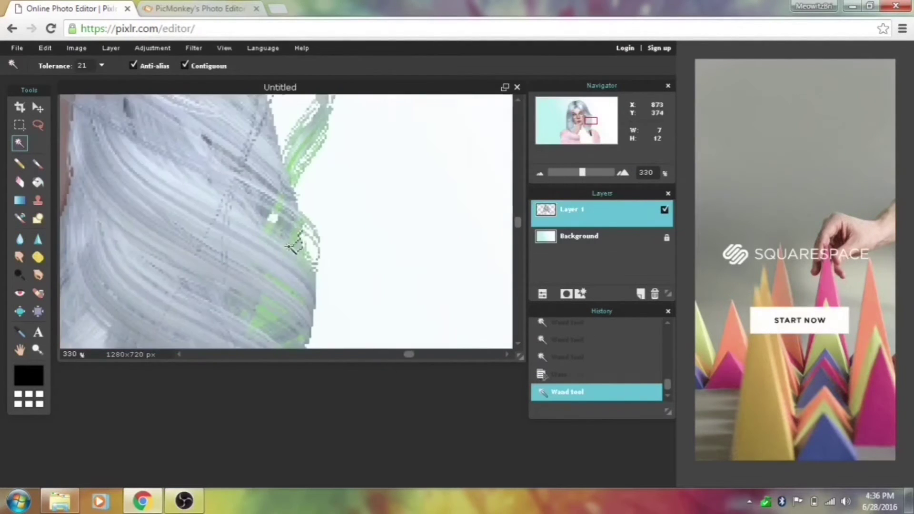
pyautogui.press('Delete')
pyautogui.scroll(-2, 419, 286)
pyautogui.scroll(4, 265, 261)
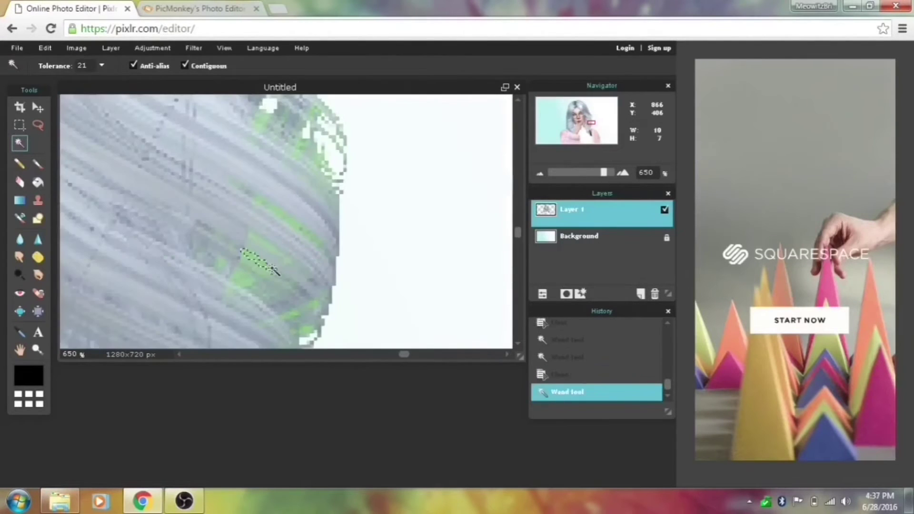
pyautogui.click(303, 315)
pyautogui.click(302, 147)
pyautogui.scroll(1, 301, 147)
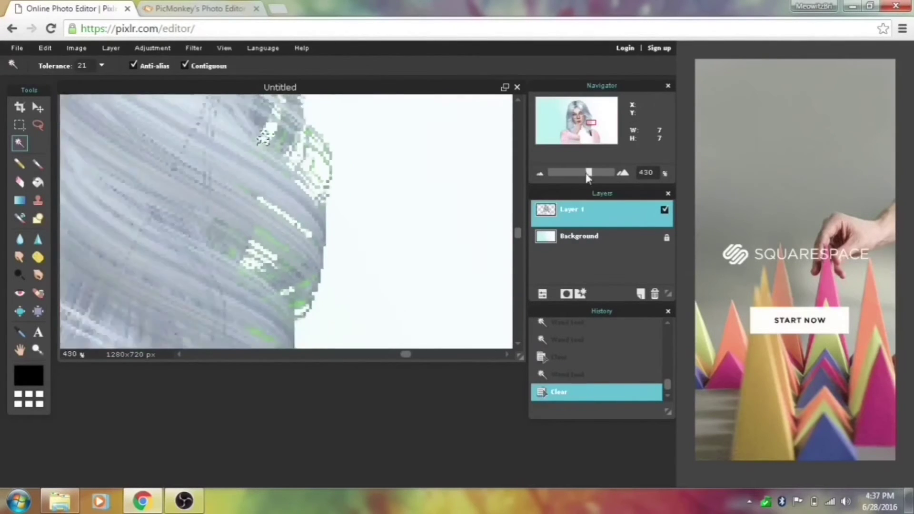
pyautogui.click(309, 300)
pyautogui.press('Delete')
pyautogui.hotkey('ctrl', 'z')
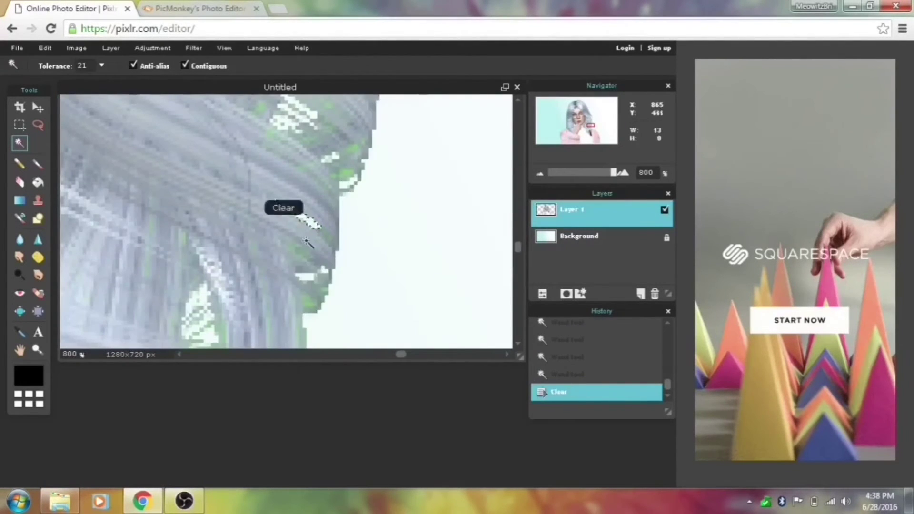
# Continue clearing green fringe along the left hair edge, undoing wrong deletions
pyautogui.click(305, 276)
pyautogui.press('Delete')
pyautogui.hotkey('ctrl', 'z')
pyautogui.scroll(-2, 286, 219)
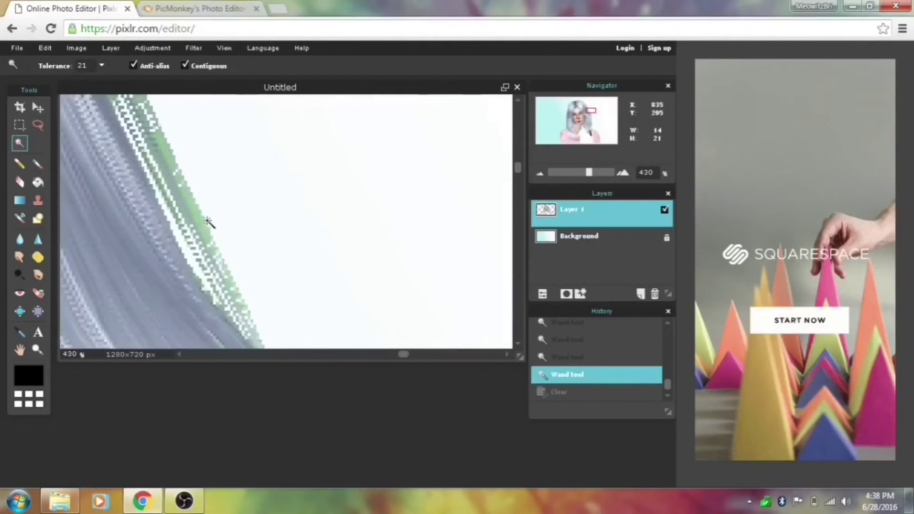
pyautogui.click(204, 220)
pyautogui.press('Delete')
pyautogui.scroll(1, 478, 226)
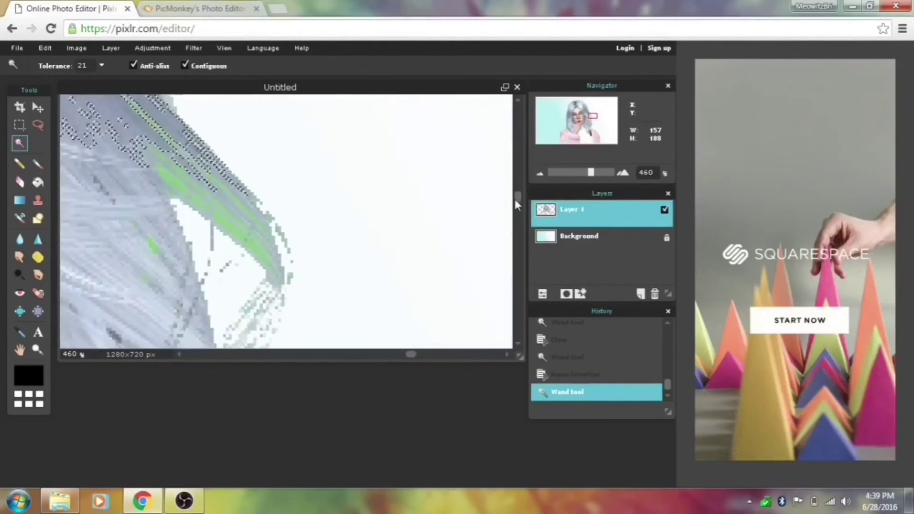
pyautogui.click(219, 271)
pyautogui.press('Delete')
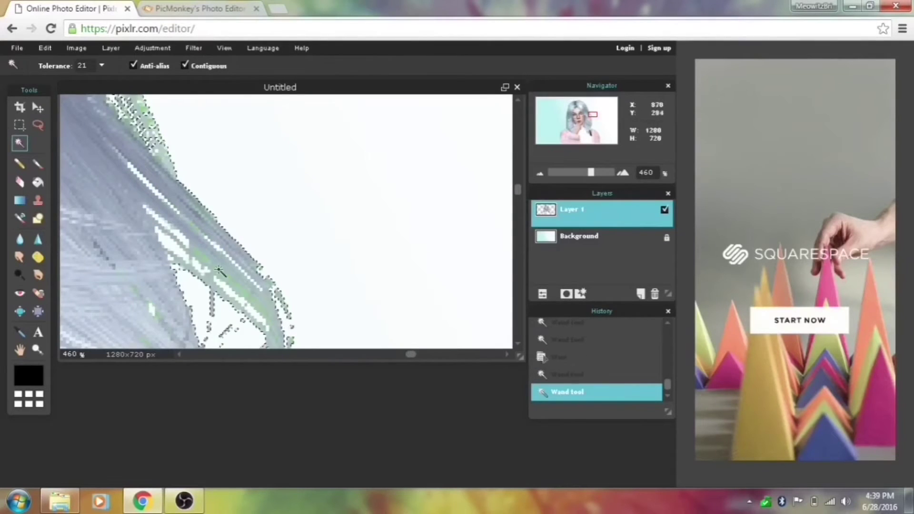
pyautogui.moveTo(590, 172); pyautogui.dragTo(558, 173)
pyautogui.scroll(5, 309, 214)
pyautogui.click(312, 217)
pyautogui.hotkey('ctrl', 'z')
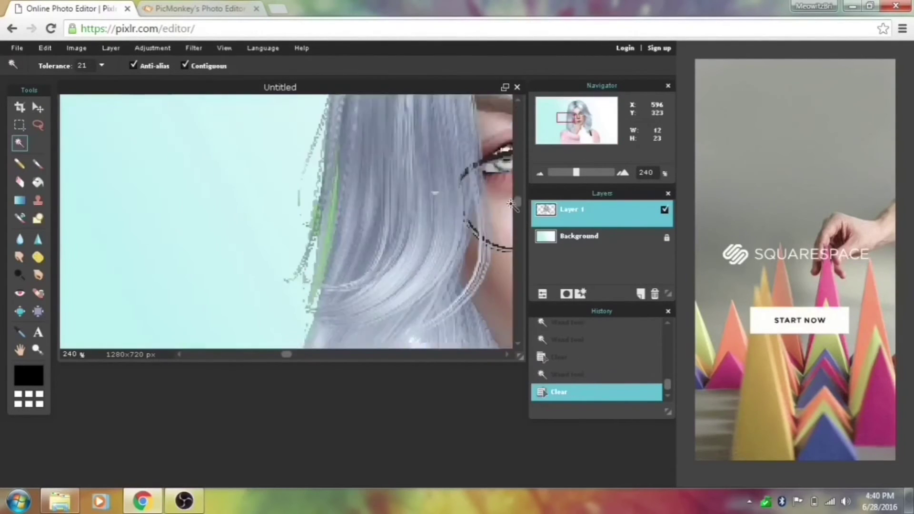
pyautogui.click(314, 220)
pyautogui.press('Delete')
# Clear the last tiny green patches in the hair, then move the Sim to the right
pyautogui.scroll(4, 224, 127)
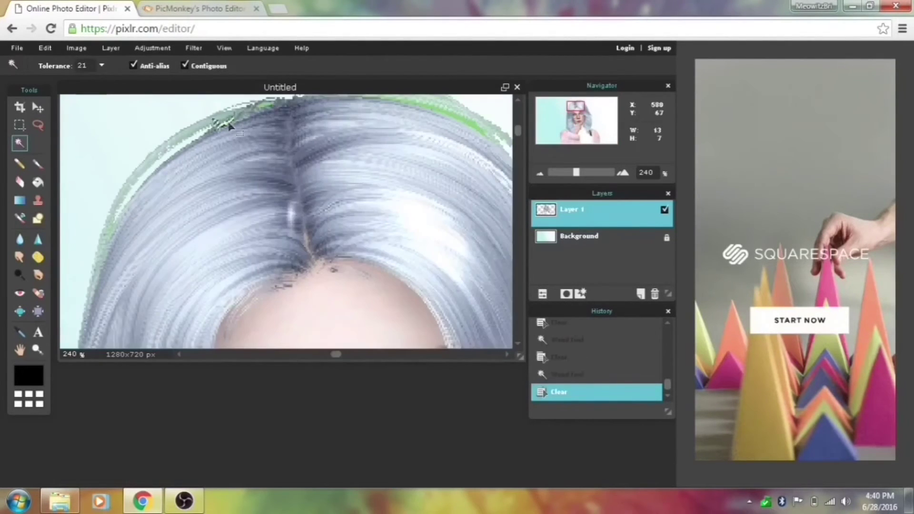
pyautogui.click(211, 183)
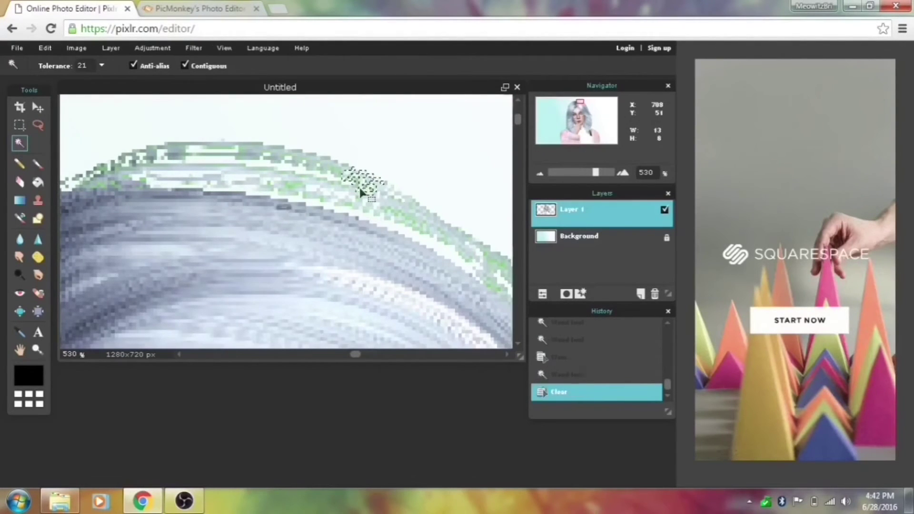
pyautogui.scroll(-8, 363, 192)
pyautogui.click(336, 326)
pyautogui.moveTo(565, 177); pyautogui.dragTo(598, 172)
pyautogui.press('Delete')
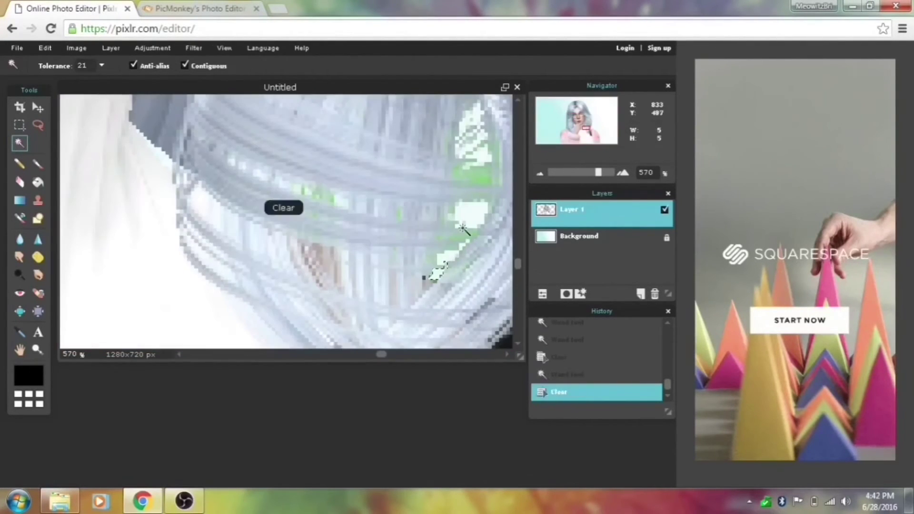
pyautogui.click(474, 174)
pyautogui.press('Delete')
pyautogui.click(304, 200)
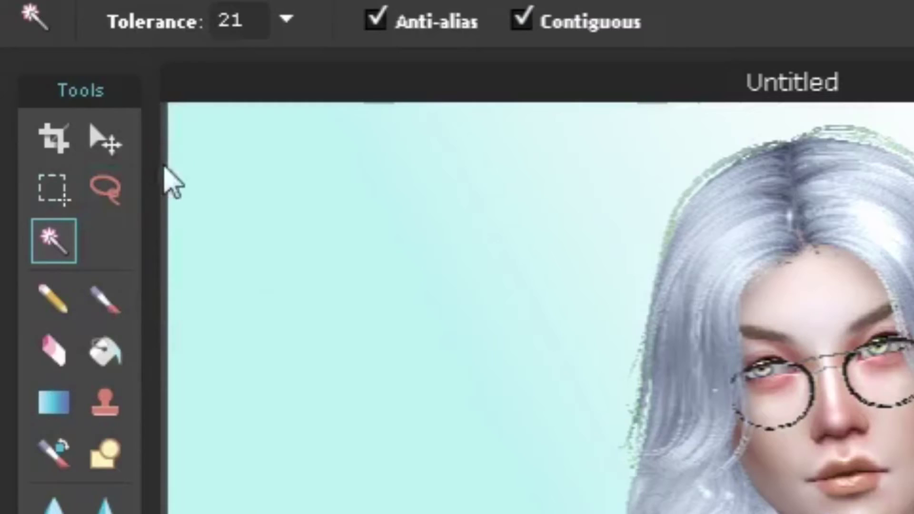
pyautogui.click(106, 139)
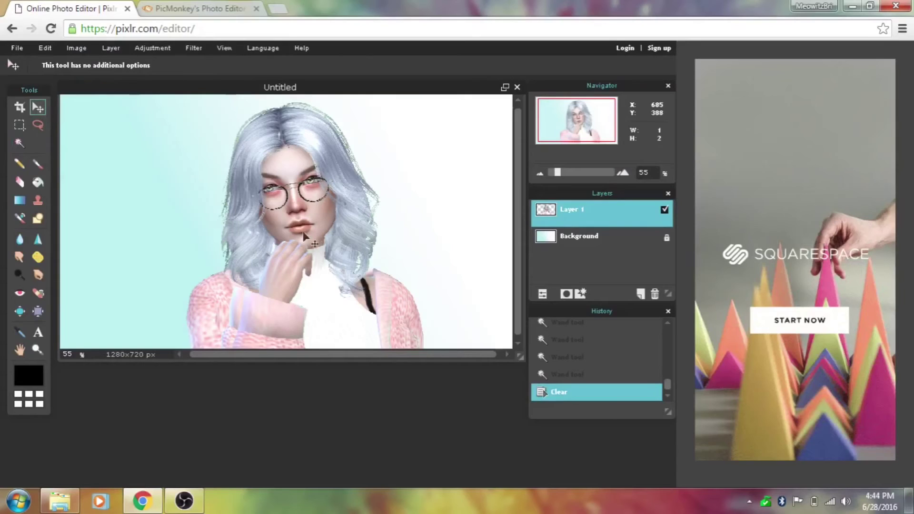
pyautogui.moveTo(303, 236); pyautogui.dragTo(390, 235)
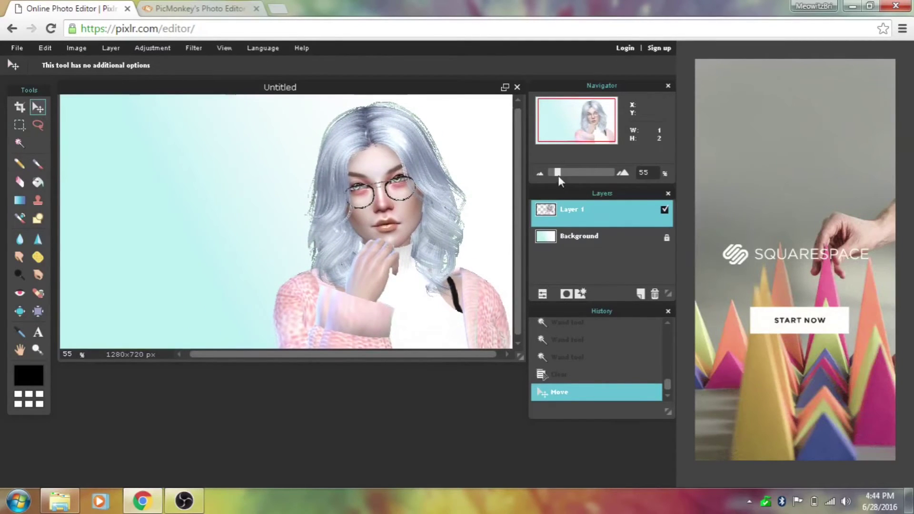
# Nudge the Sim a little further right while adjusting the zoom to see the canvas
pyautogui.moveTo(558, 175); pyautogui.dragTo(553, 173)
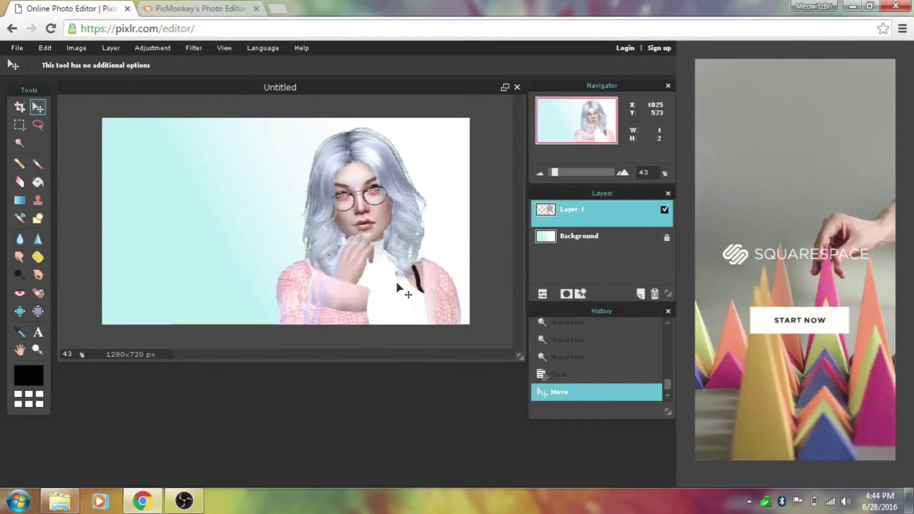
pyautogui.moveTo(396, 284); pyautogui.dragTo(402, 283)
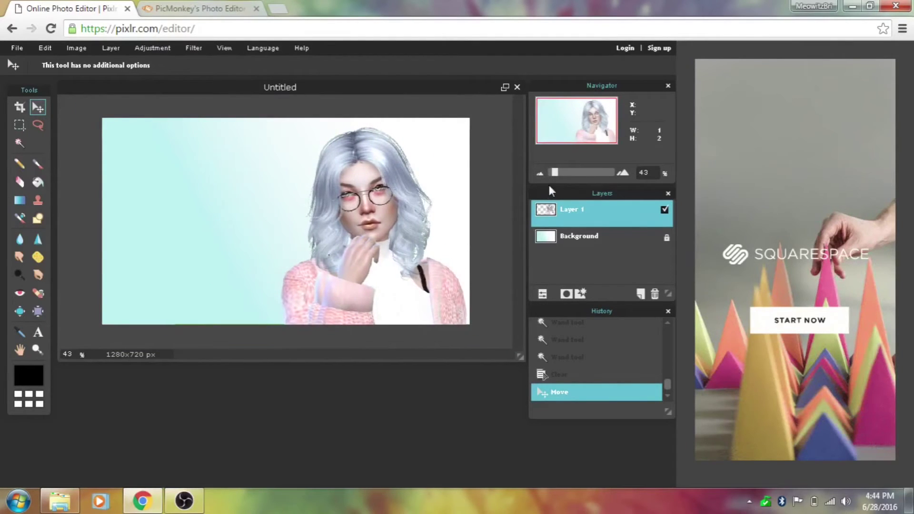
pyautogui.moveTo(552, 175); pyautogui.dragTo(556, 173)
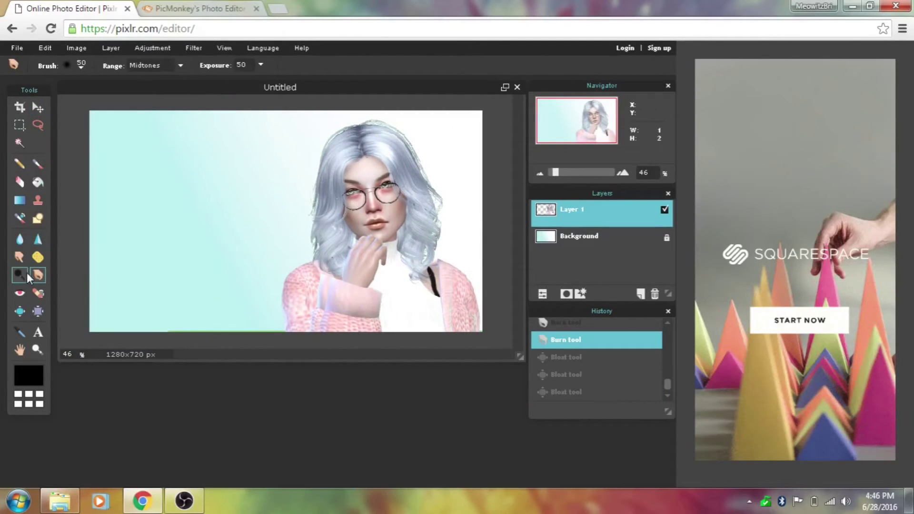
pyautogui.click(27, 273)
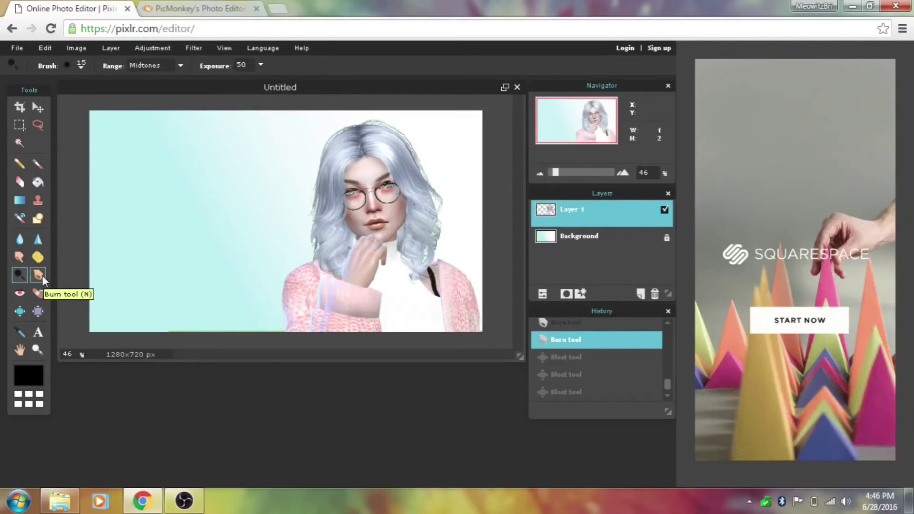
# Switch to the Burn tool for darkening touch-ups on the Sim
pyautogui.click(42, 275)
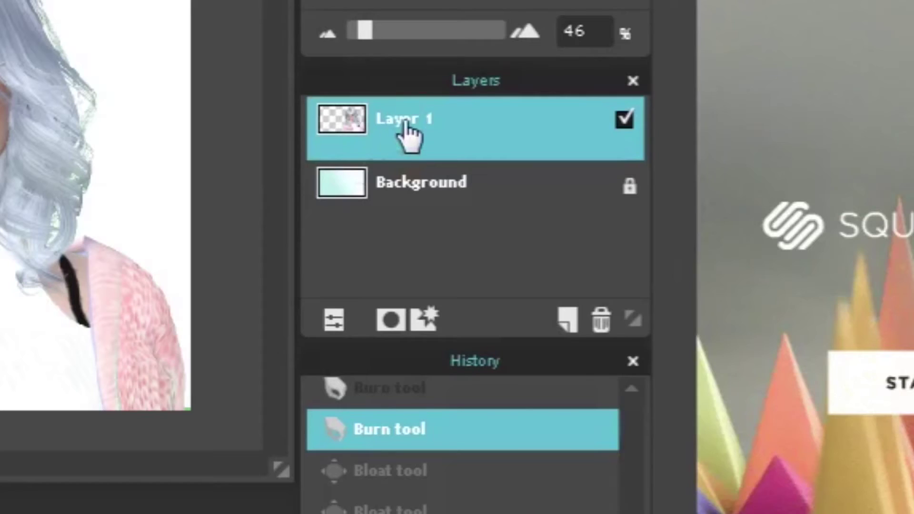
# Give Layer 1 a white ffffff outer glow at 100 opacity, hardness 10, size about 14
pyautogui.rightClick(404, 124)
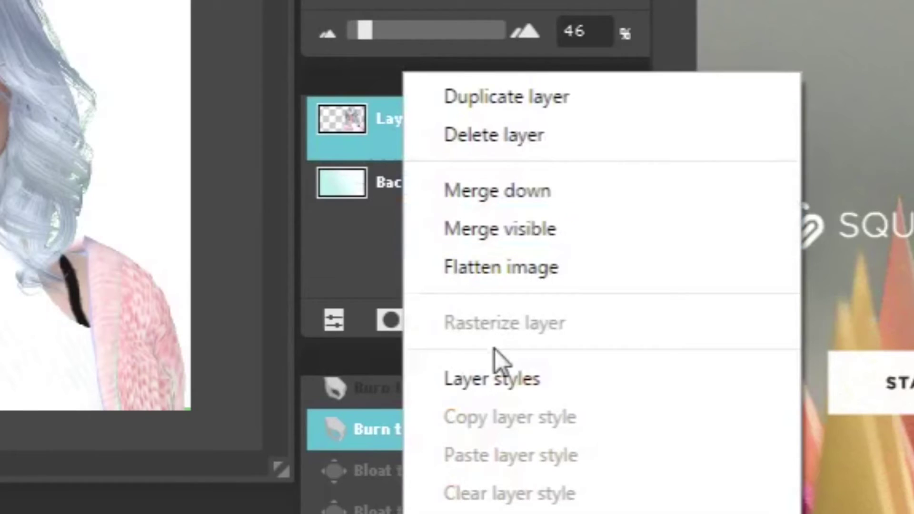
pyautogui.press('Escape')
pyautogui.moveTo(417, 130); pyautogui.dragTo(219, 125)
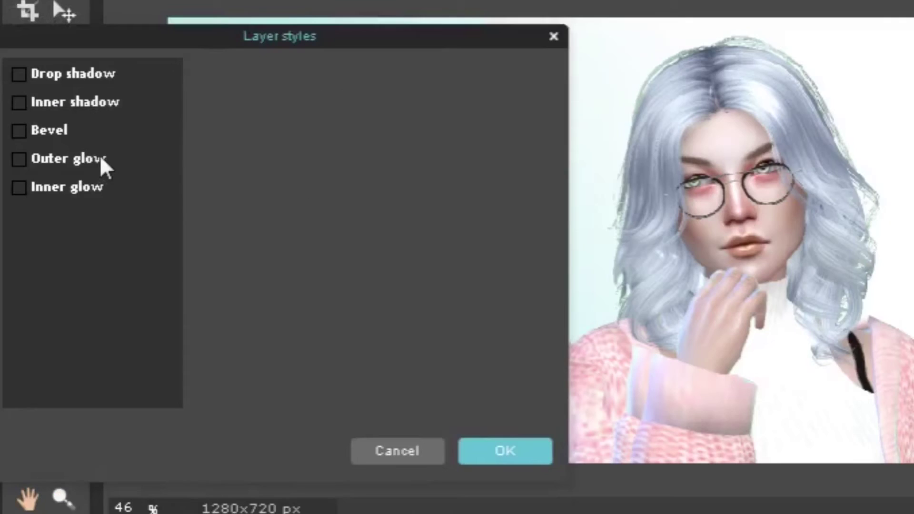
pyautogui.click(56, 182)
pyautogui.click(355, 205)
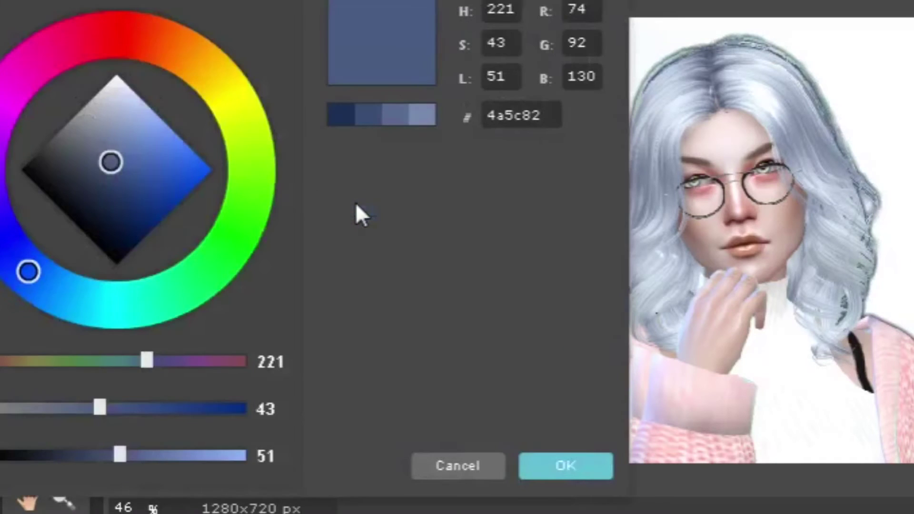
pyautogui.moveTo(110, 170); pyautogui.dragTo(119, 64)
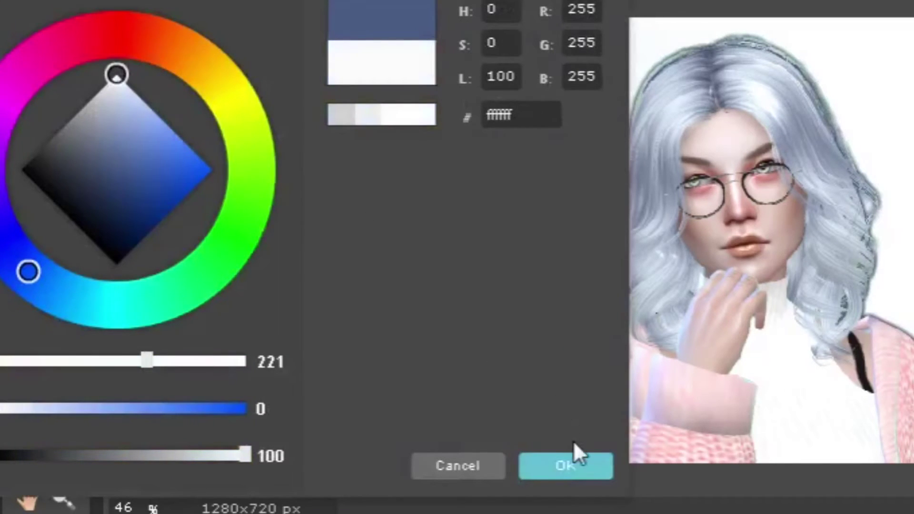
pyautogui.click(573, 455)
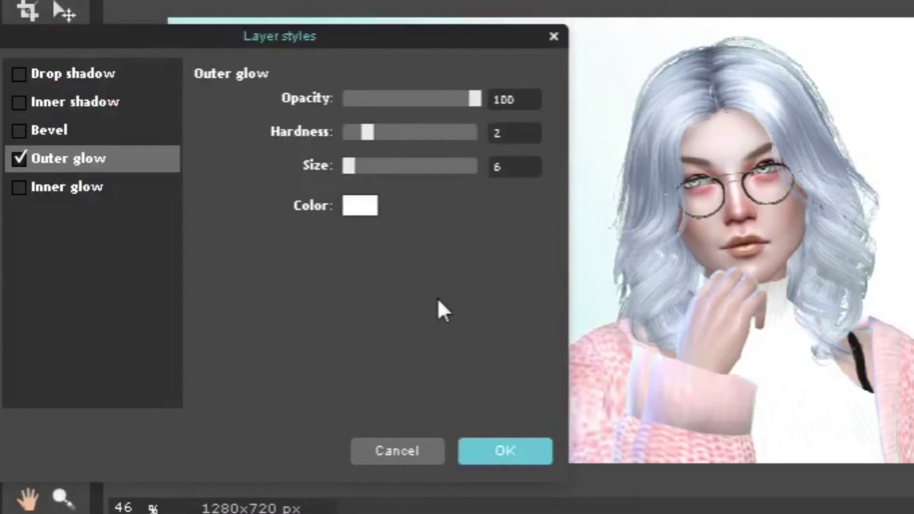
pyautogui.moveTo(351, 167); pyautogui.dragTo(475, 148)
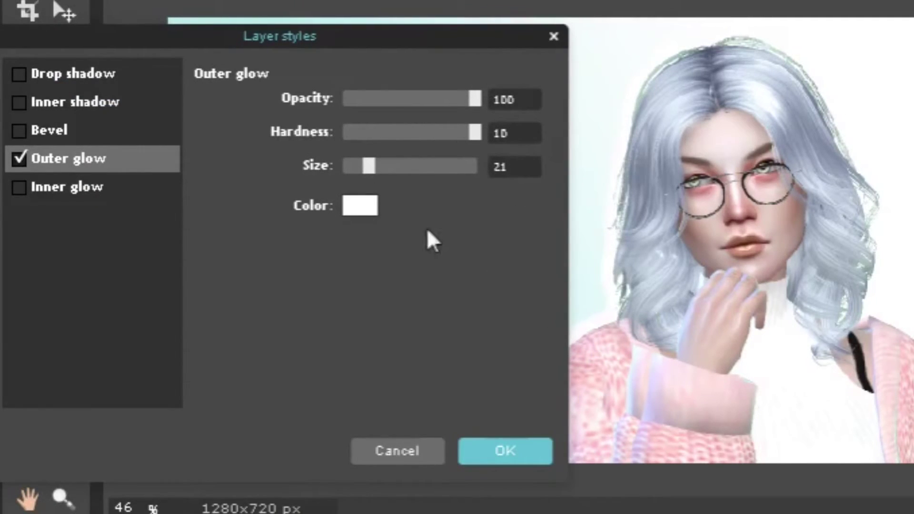
pyautogui.moveTo(367, 172); pyautogui.dragTo(362, 167)
pyautogui.moveTo(360, 169); pyautogui.dragTo(358, 170)
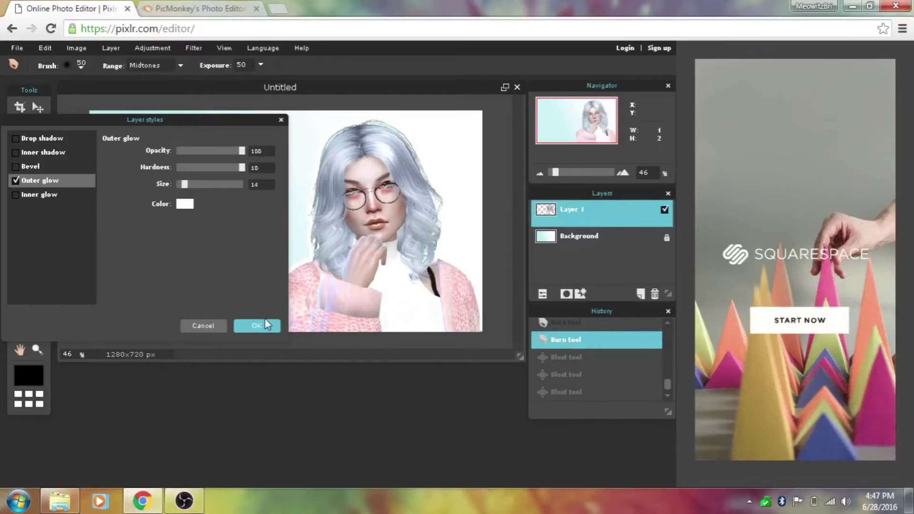
pyautogui.click(518, 455)
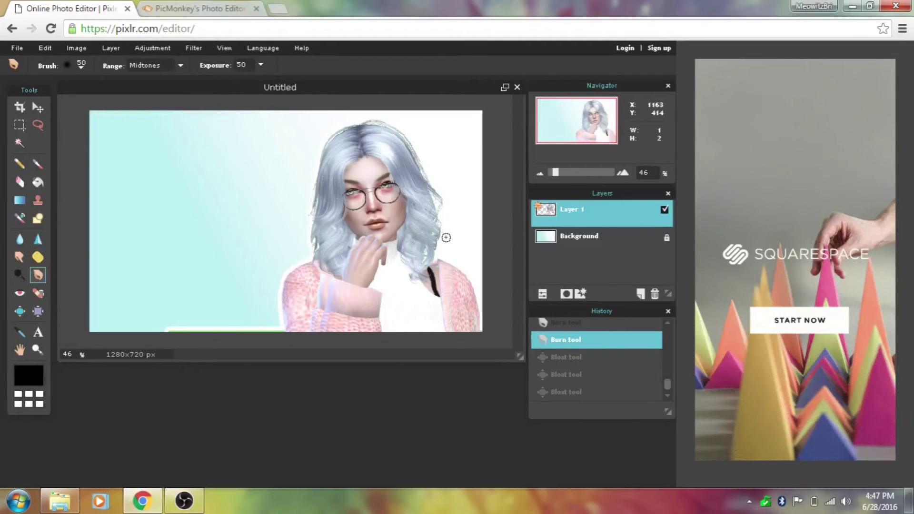
# Move the Sim up and Magic Wand-delete the leftover green strip beneath her
pyautogui.click(365, 300)
pyautogui.click(38, 107)
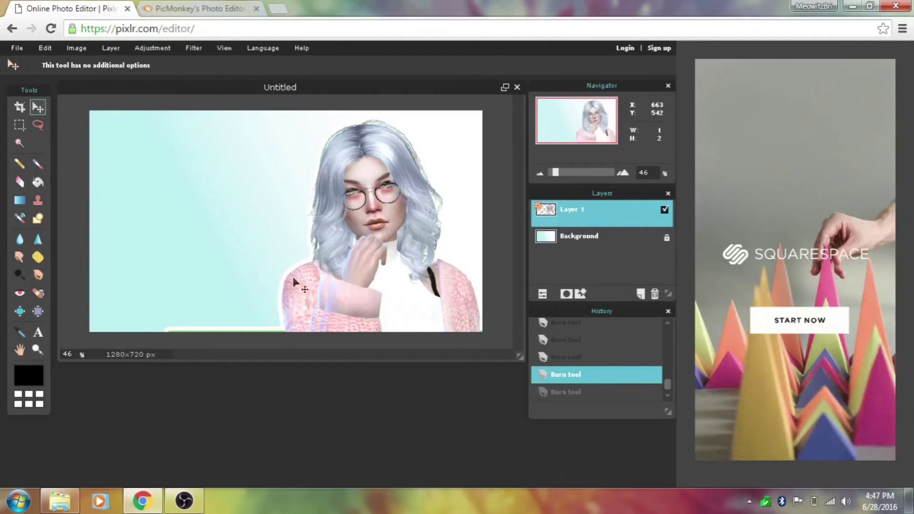
pyautogui.moveTo(306, 289); pyautogui.dragTo(306, 212)
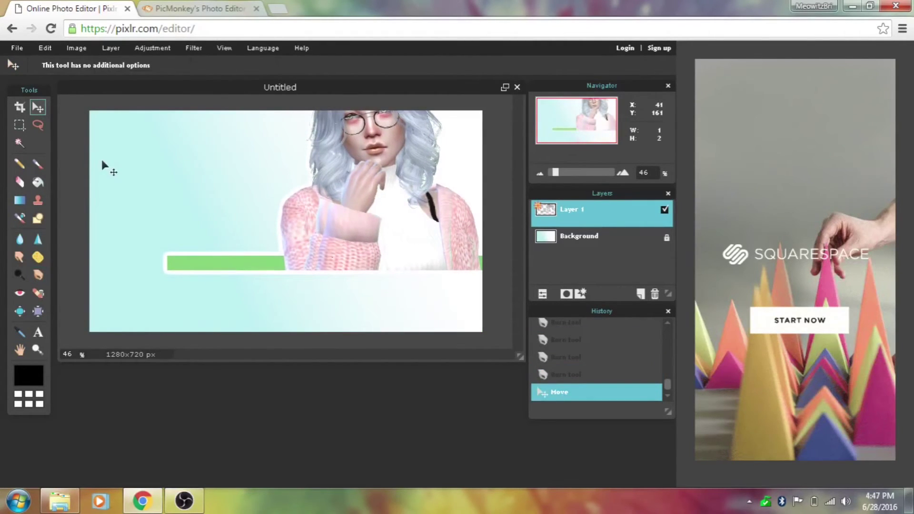
pyautogui.click(19, 143)
pyautogui.click(222, 263)
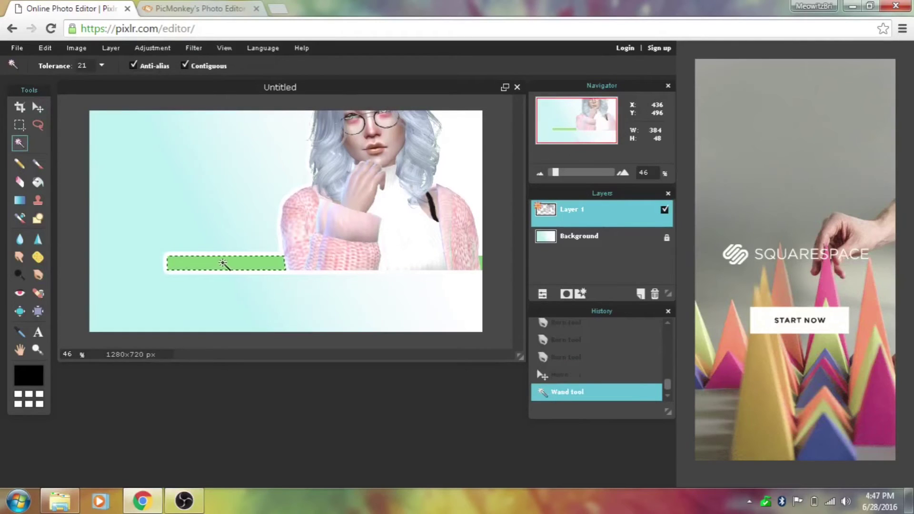
pyautogui.press('Delete')
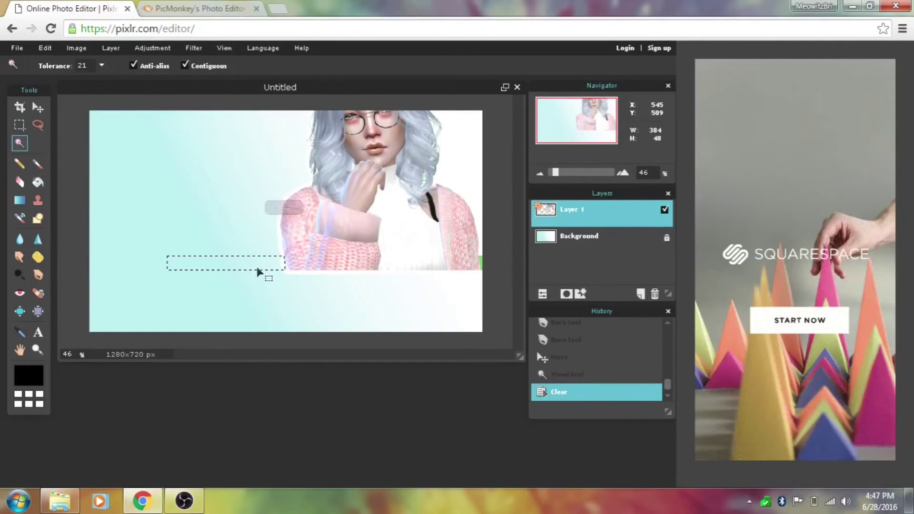
# Deselect and move the Sim back down to the bottom of the canvas
pyautogui.click(247, 256)
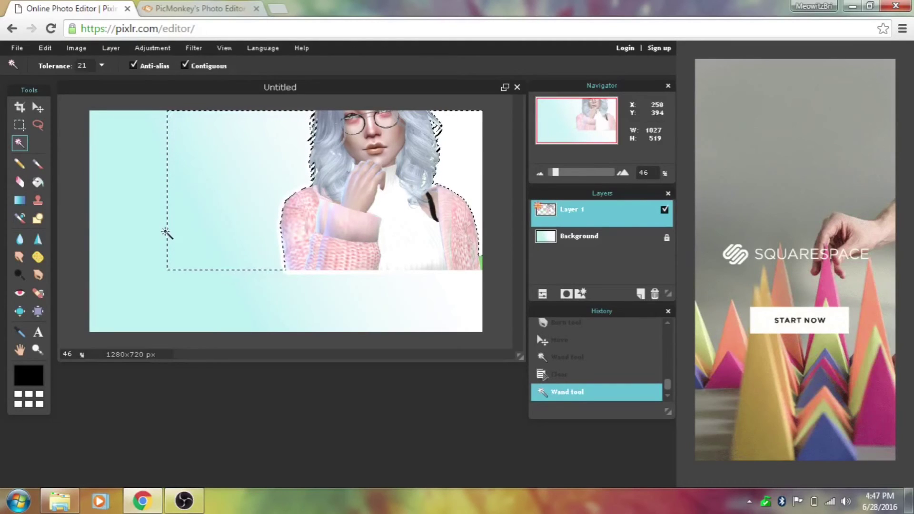
pyautogui.click(166, 233)
pyautogui.click(38, 108)
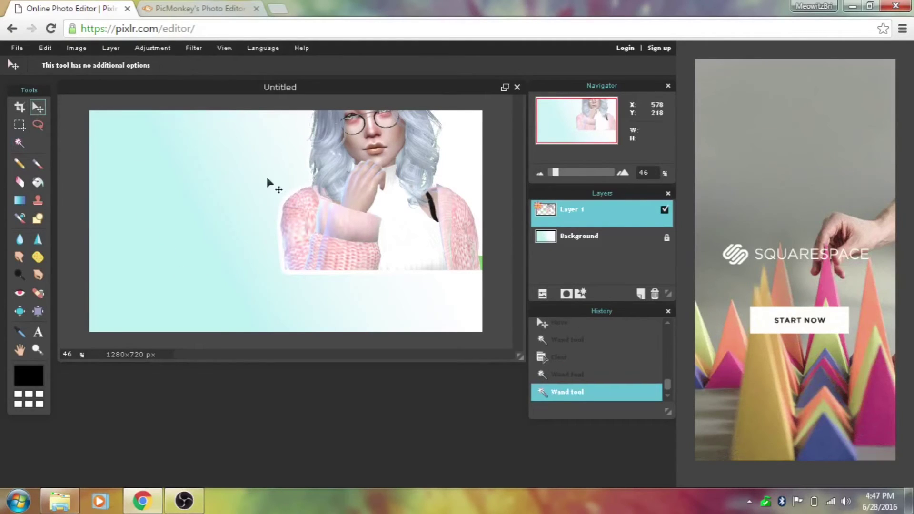
pyautogui.moveTo(385, 187); pyautogui.dragTo(391, 259)
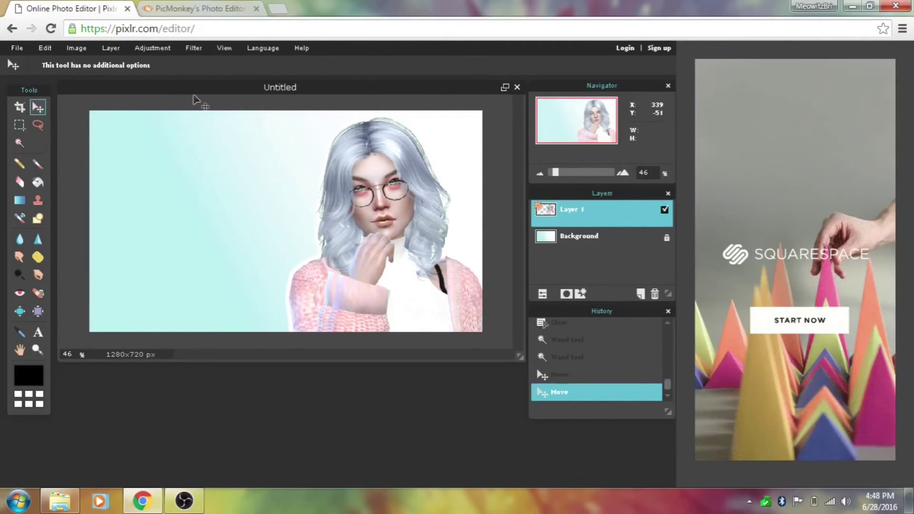
# Open the 06-28-16_4-22-13 PM full-body green-screen picture as Layer 2
pyautogui.click(115, 47)
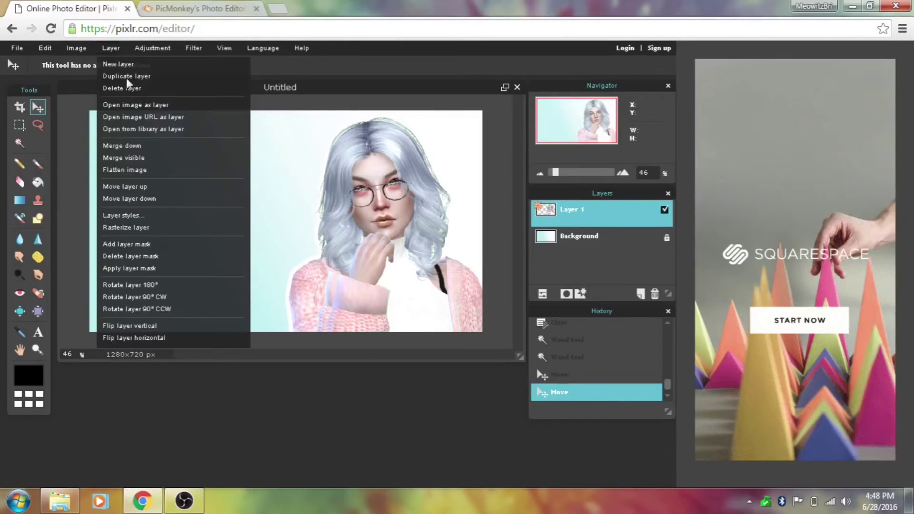
pyautogui.click(131, 109)
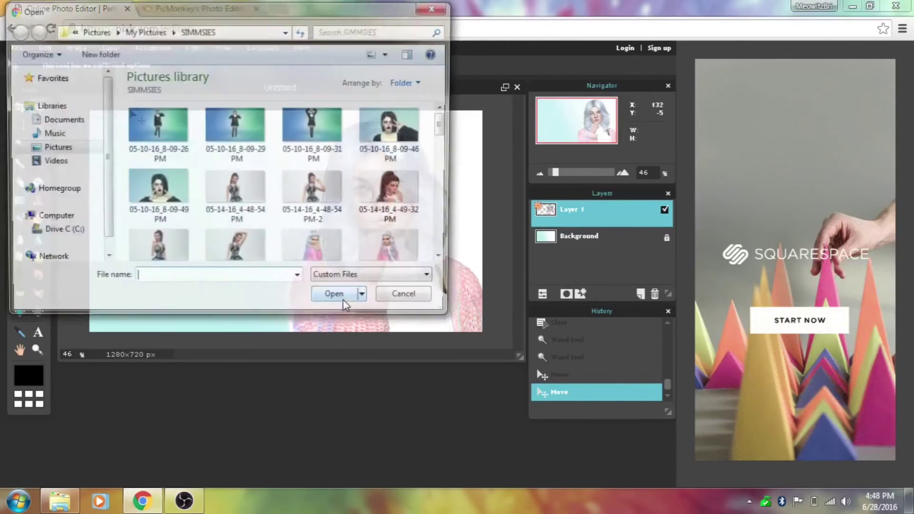
pyautogui.scroll(-10, 419, 181)
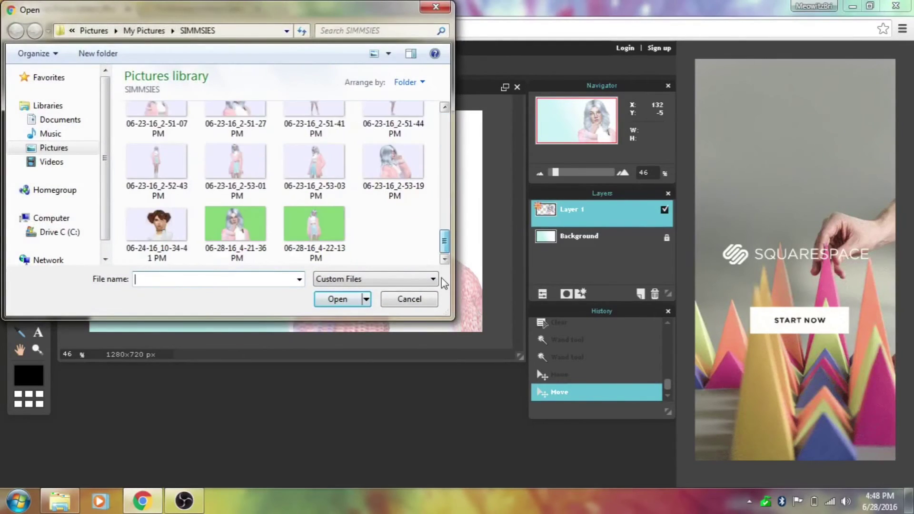
pyautogui.click(314, 226)
pyautogui.click(338, 299)
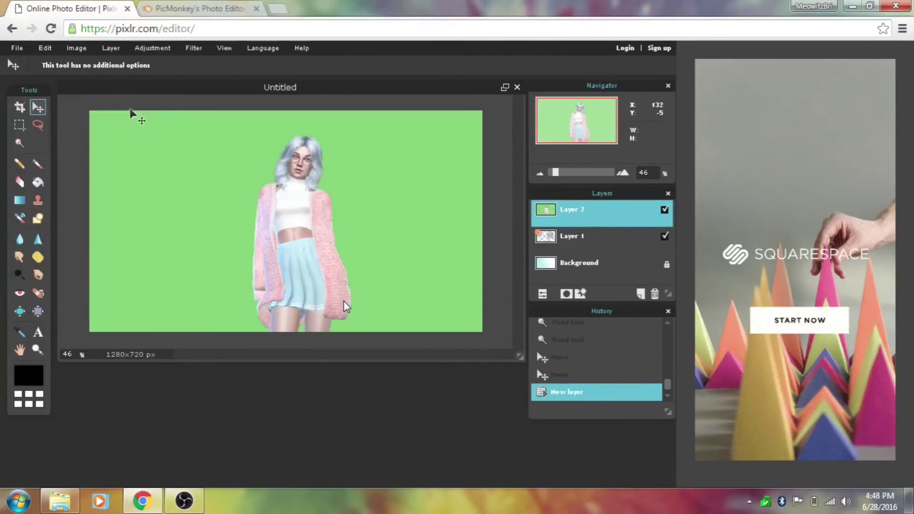
pyautogui.click(20, 143)
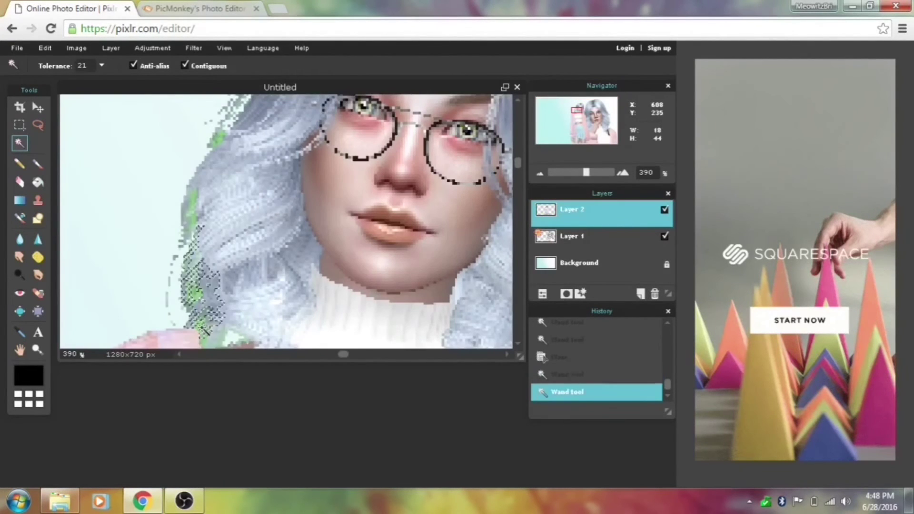
# Delete the green backdrop around the full-body Sim and the green fringes in her hair
pyautogui.press('Delete')
pyautogui.click(192, 205)
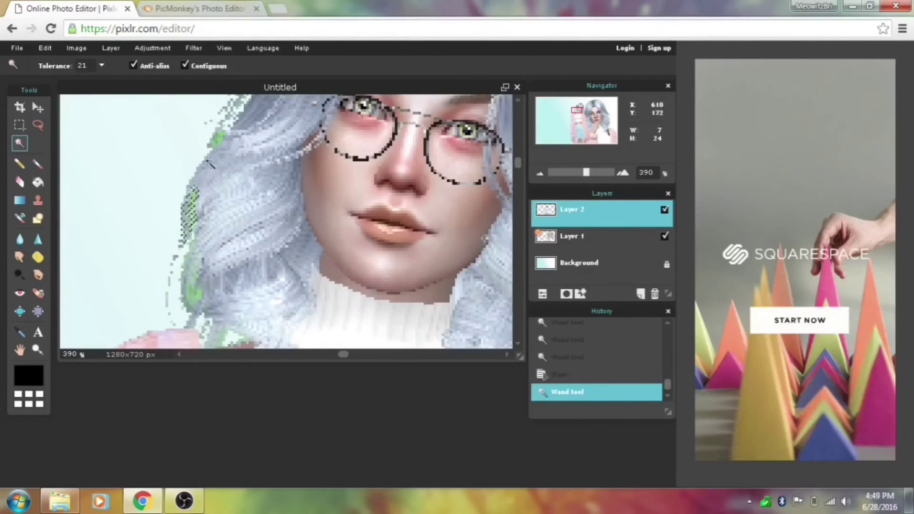
pyautogui.press('Delete')
pyautogui.press('z')
pyautogui.press('w')
pyautogui.click(180, 256)
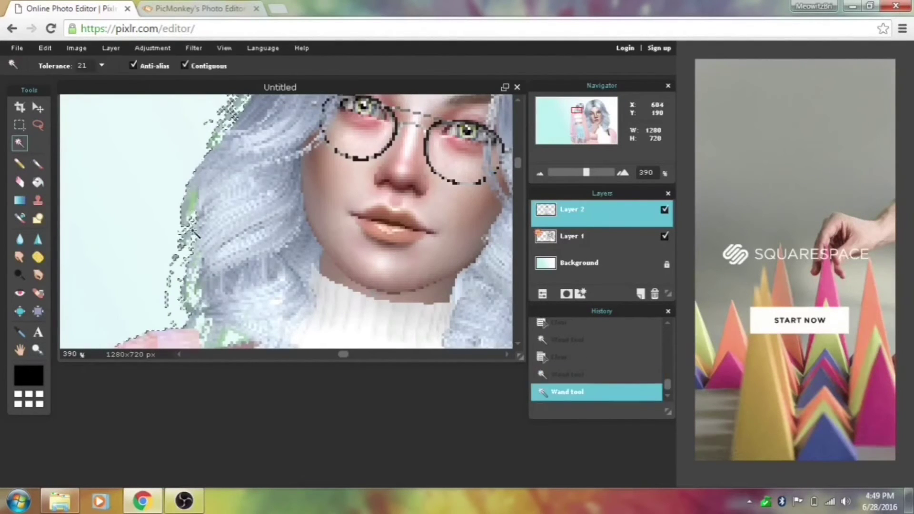
pyautogui.hscroll(5, 285, 219)
pyautogui.click(271, 210)
pyautogui.press('Delete')
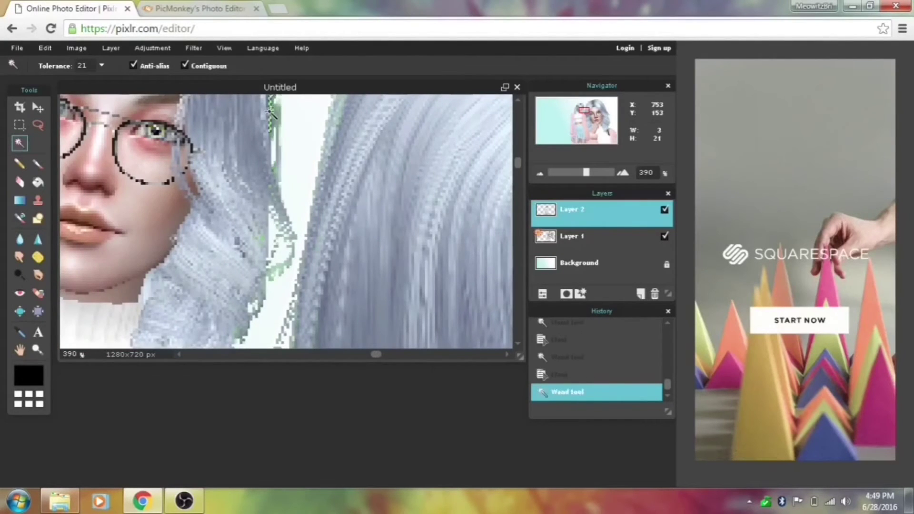
# Clear the green edge atop the hair, zoom out, and move the Sim to the left
pyautogui.scroll(3, 272, 209)
pyautogui.moveTo(376, 354); pyautogui.dragTo(358, 358)
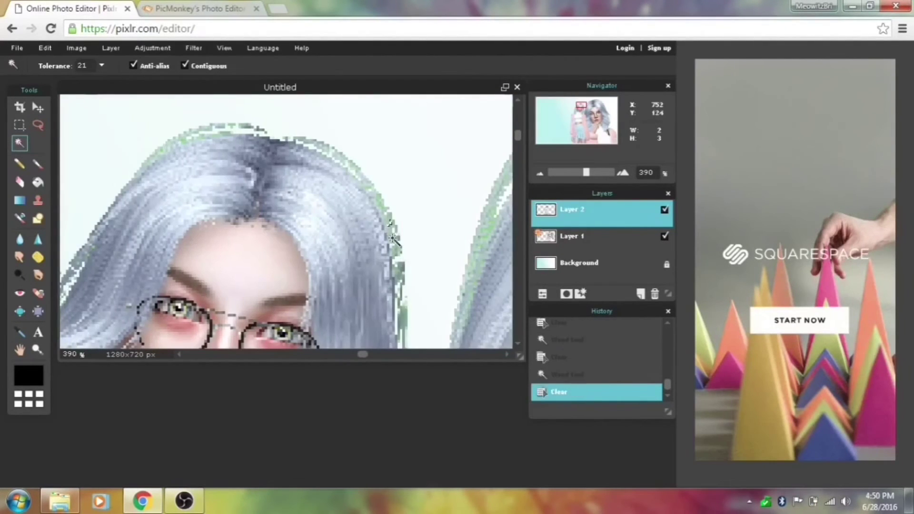
pyautogui.click(391, 198)
pyautogui.scroll(-5, 317, 138)
pyautogui.scroll(4, 316, 138)
pyautogui.moveTo(604, 174); pyautogui.dragTo(555, 174)
pyautogui.press('v')
pyautogui.moveTo(286, 229); pyautogui.dragTo(214, 189)
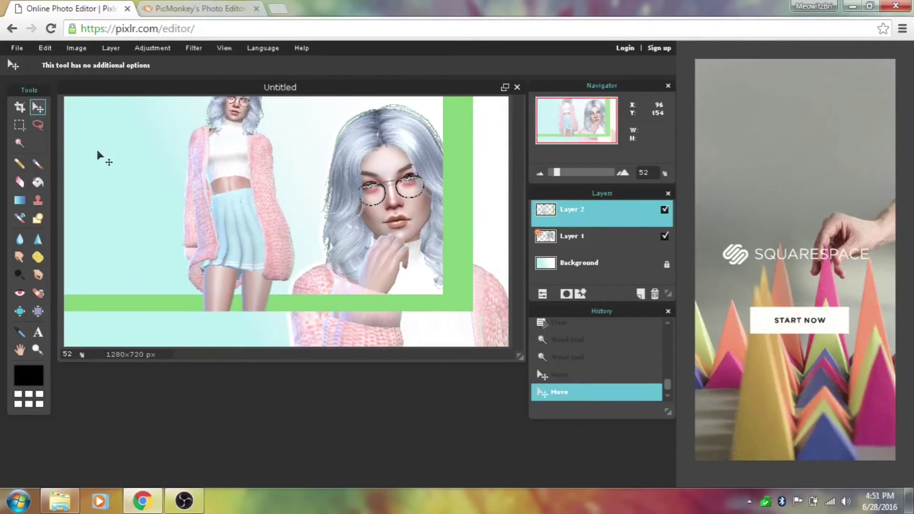
# With the Magic Wand, select and delete the green band pieces along the bottom of Layer 2
pyautogui.click(19, 143)
pyautogui.click(147, 302)
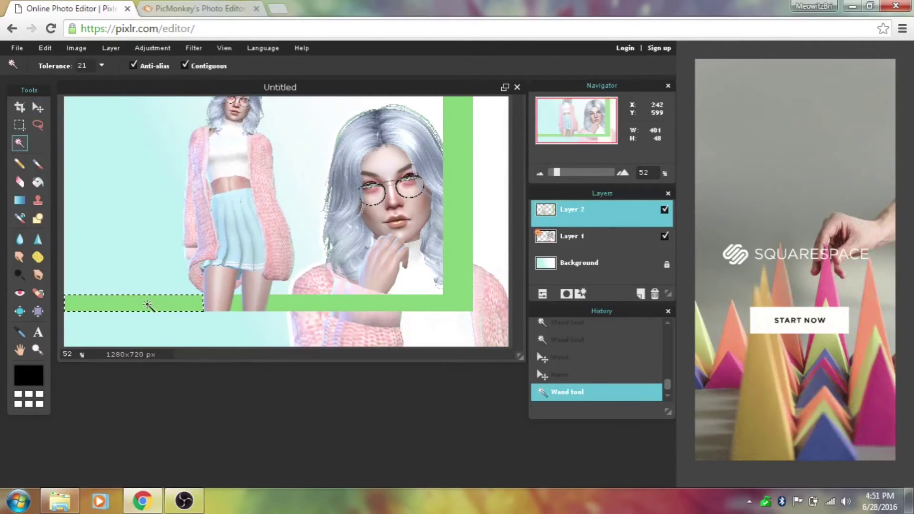
pyautogui.press('Delete')
pyautogui.click(234, 302)
pyautogui.press('Delete')
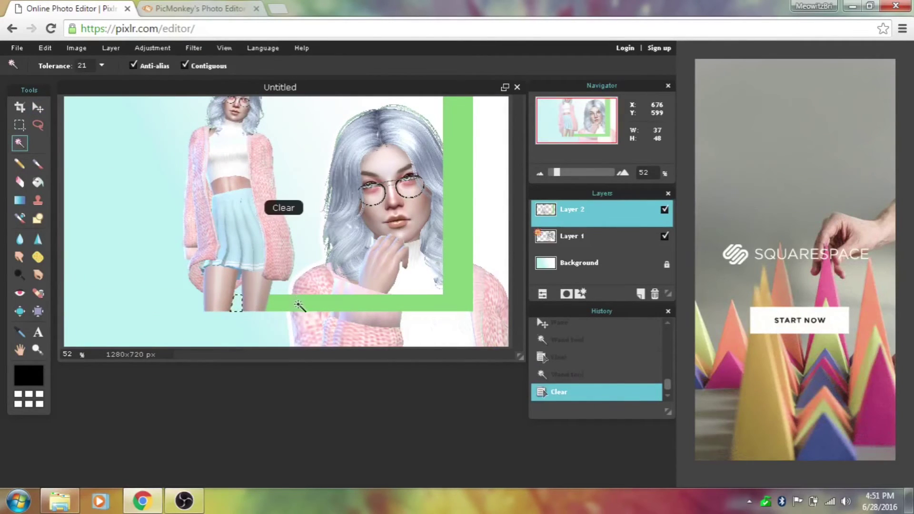
pyautogui.click(298, 305)
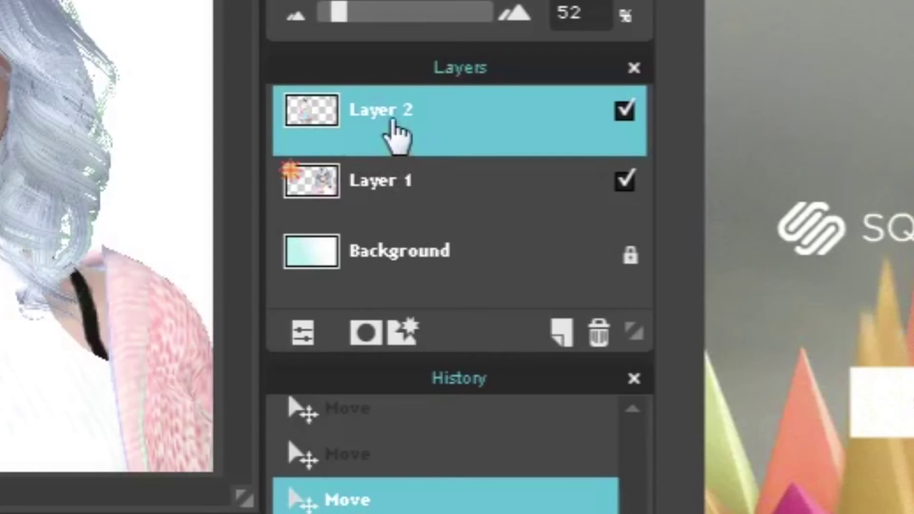
# Put Layer 2 below Layer 1, nudge the full-body Sim, and delete the top-right and bottom-left green patches
pyautogui.moveTo(407, 108); pyautogui.dragTo(407, 212)
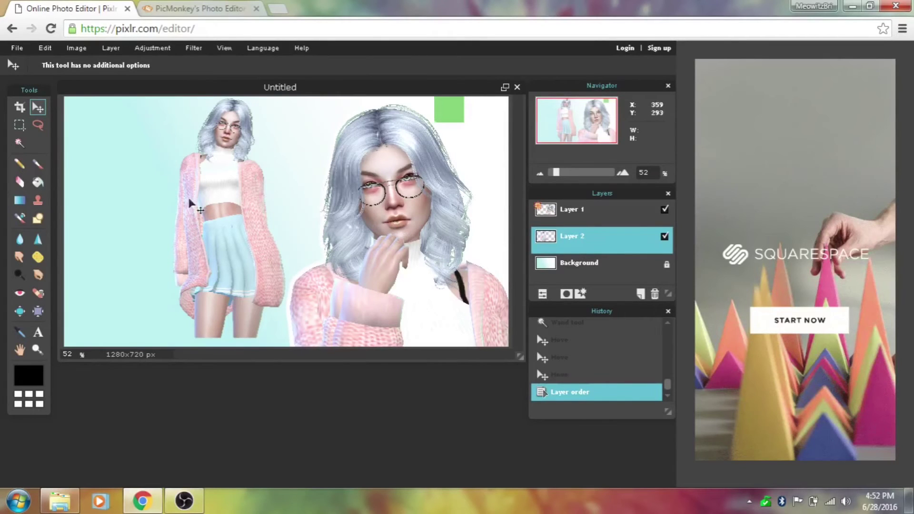
pyautogui.moveTo(252, 225); pyautogui.dragTo(276, 265)
pyautogui.click(18, 144)
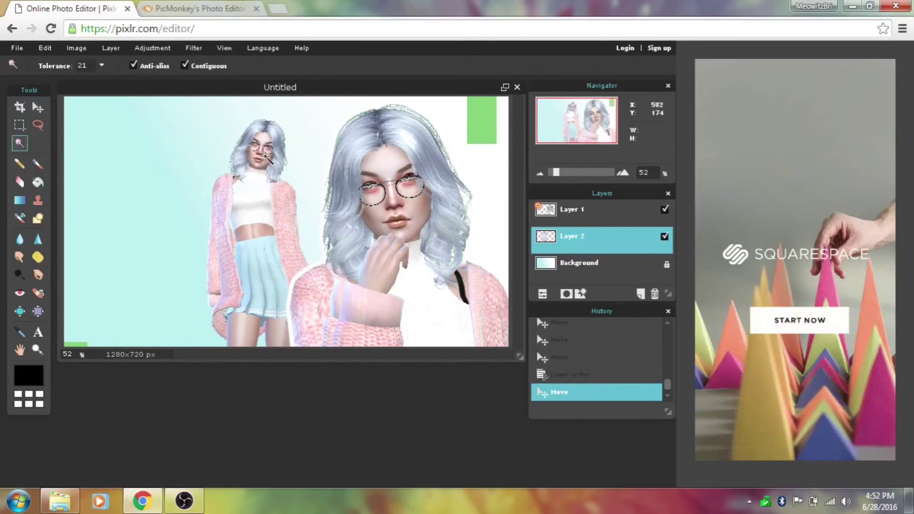
pyautogui.click(481, 125)
pyautogui.press('Delete')
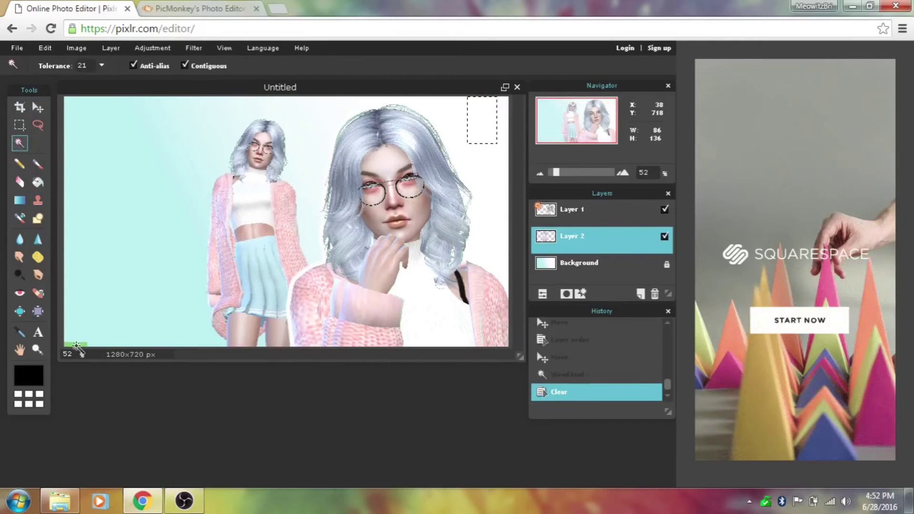
pyautogui.click(79, 344)
pyautogui.click(78, 344)
pyautogui.press('Delete')
pyautogui.click(38, 107)
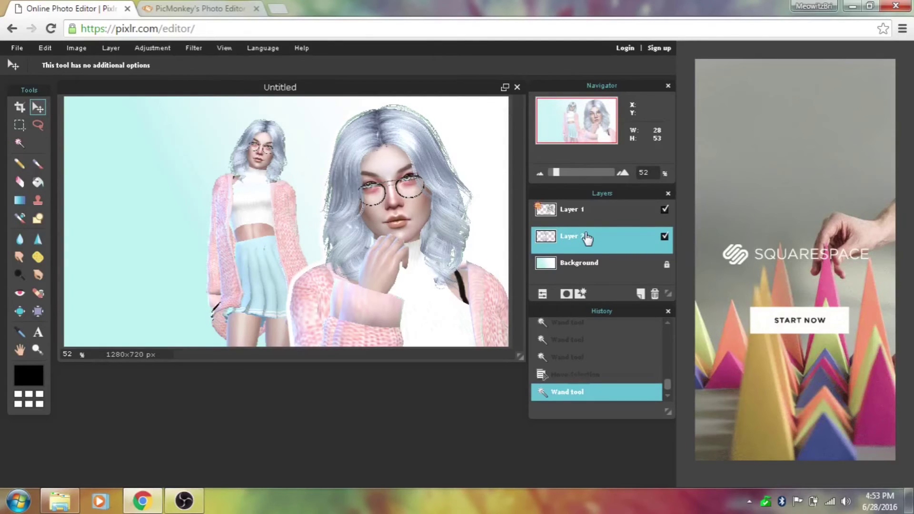
# Give Layer 2 a white outer glow of size 12 through Layer styles
pyautogui.rightClick(587, 238)
pyautogui.click(614, 320)
pyautogui.click(21, 147)
pyautogui.click(246, 174)
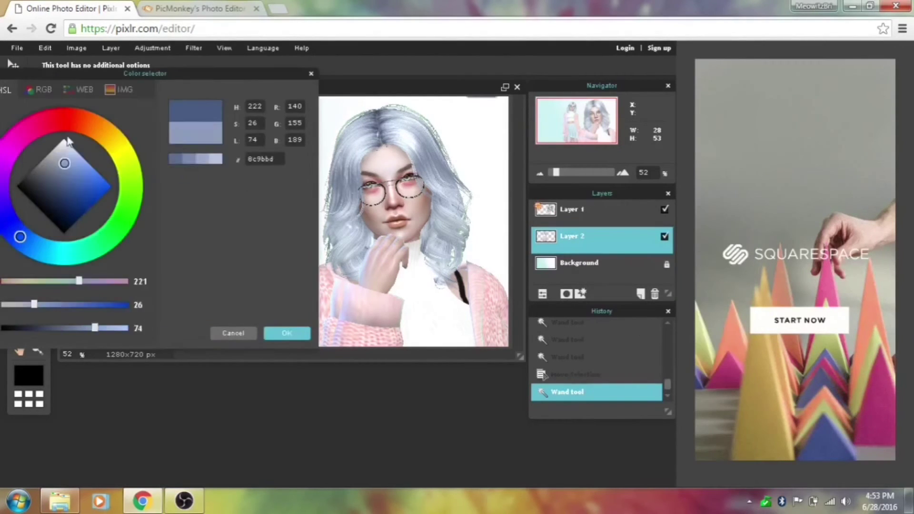
pyautogui.click(68, 141)
pyautogui.click(287, 333)
pyautogui.moveTo(234, 90); pyautogui.dragTo(615, 123)
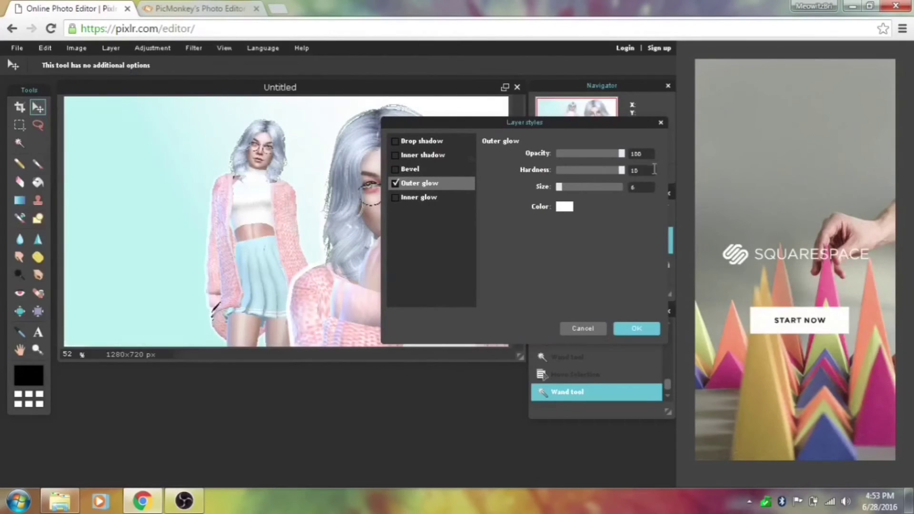
pyautogui.moveTo(559, 186); pyautogui.dragTo(563, 186)
# Add a black drop shadow at 180° angle, size 13, distance 10
pyautogui.click(453, 139)
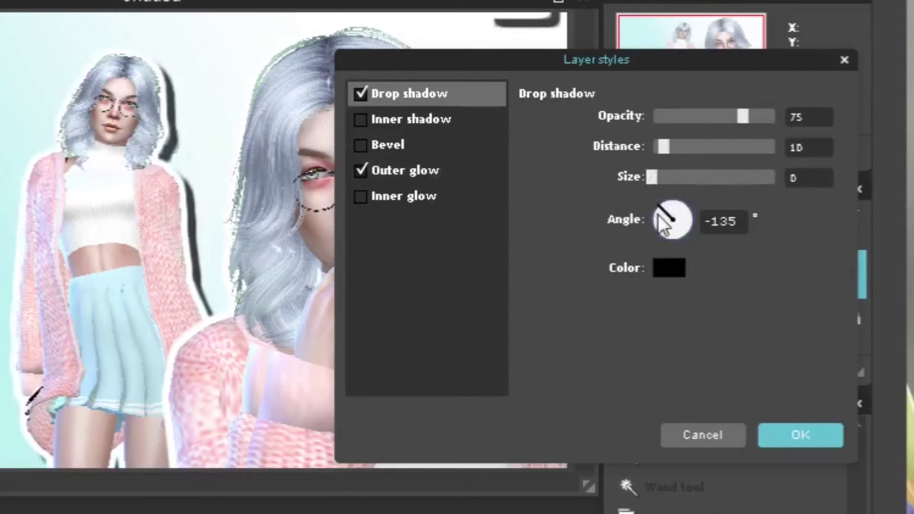
pyautogui.moveTo(672, 220); pyautogui.dragTo(628, 213)
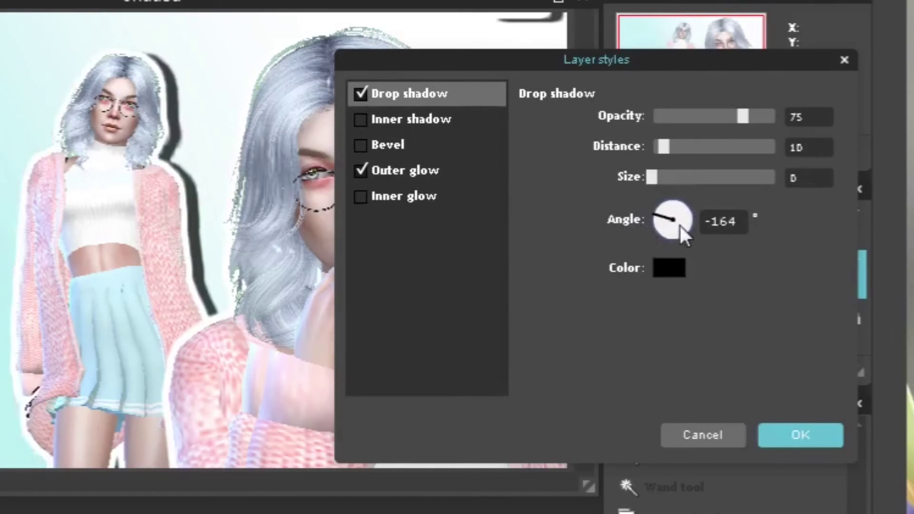
pyautogui.moveTo(680, 225); pyautogui.dragTo(697, 261)
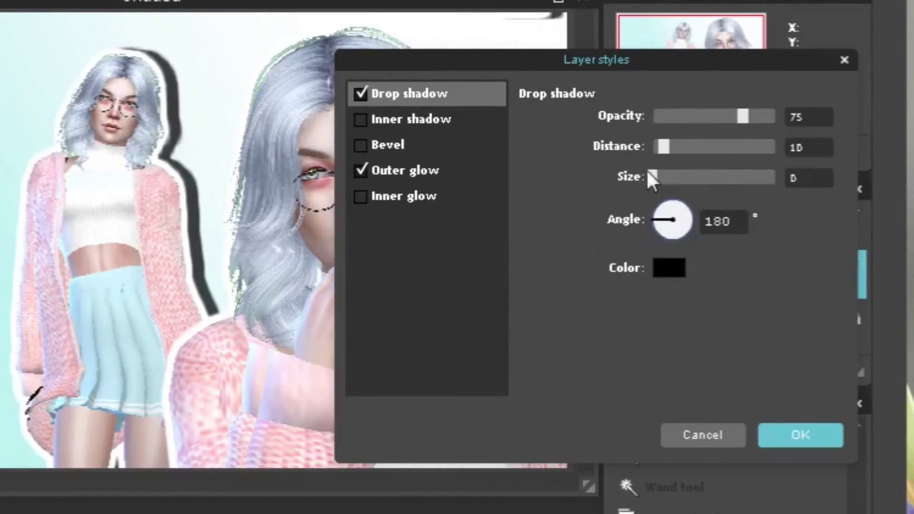
pyautogui.moveTo(648, 174); pyautogui.dragTo(668, 178)
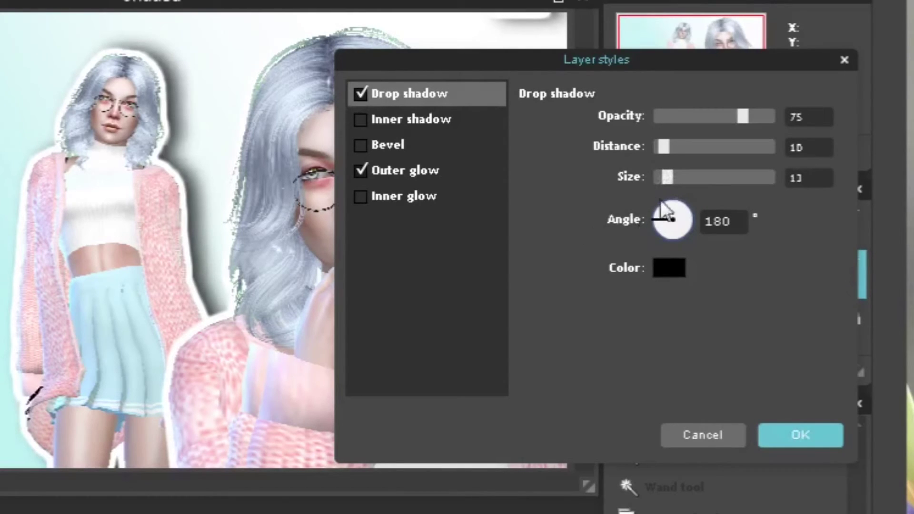
pyautogui.moveTo(663, 148)
pyautogui.mouseDown()
pyautogui.moveTo(772, 147)
pyautogui.moveTo(657, 154)
pyautogui.moveTo(664, 151)
pyautogui.mouseUp()
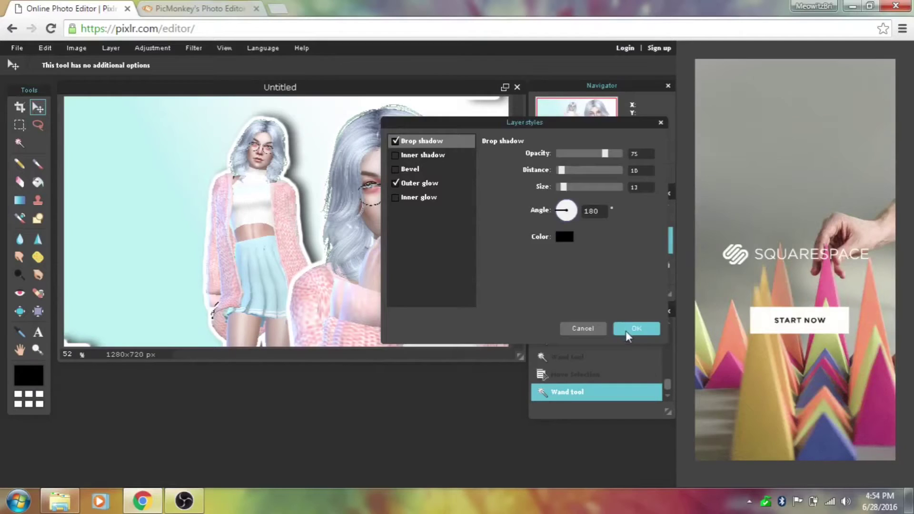
# Apply Layer 2's styles and shift both Sim figures to the right
pyautogui.click(636, 329)
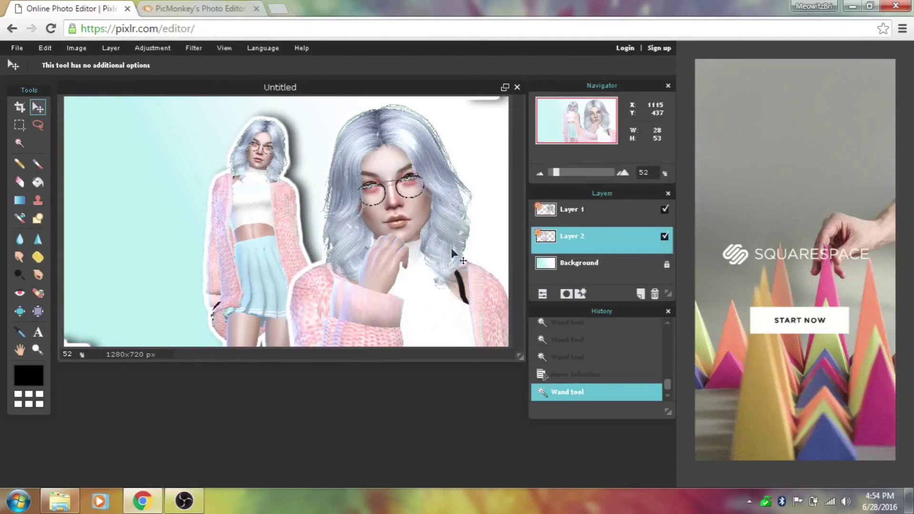
pyautogui.moveTo(421, 274); pyautogui.dragTo(435, 270)
pyautogui.click(574, 245)
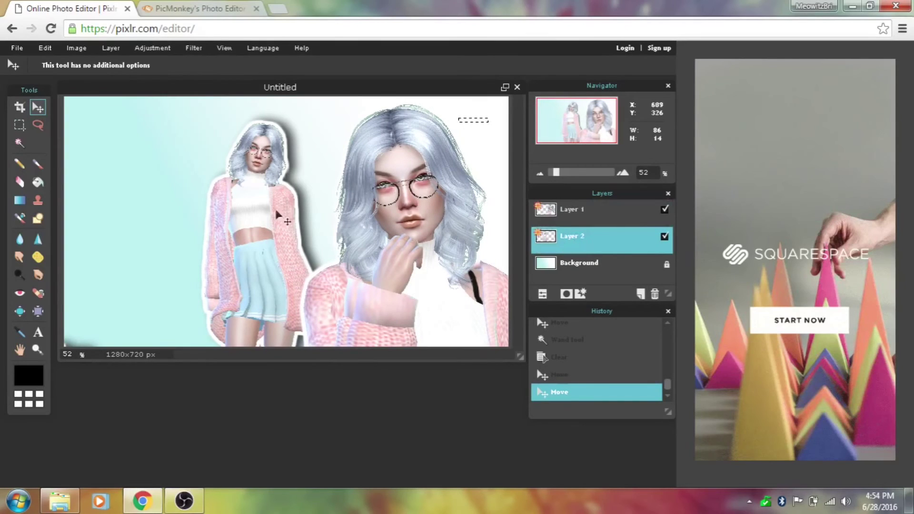
pyautogui.moveTo(237, 213); pyautogui.dragTo(261, 208)
# Apply the glow and drop shadow layer style to the close-up Sim on Layer 1
pyautogui.click(581, 214)
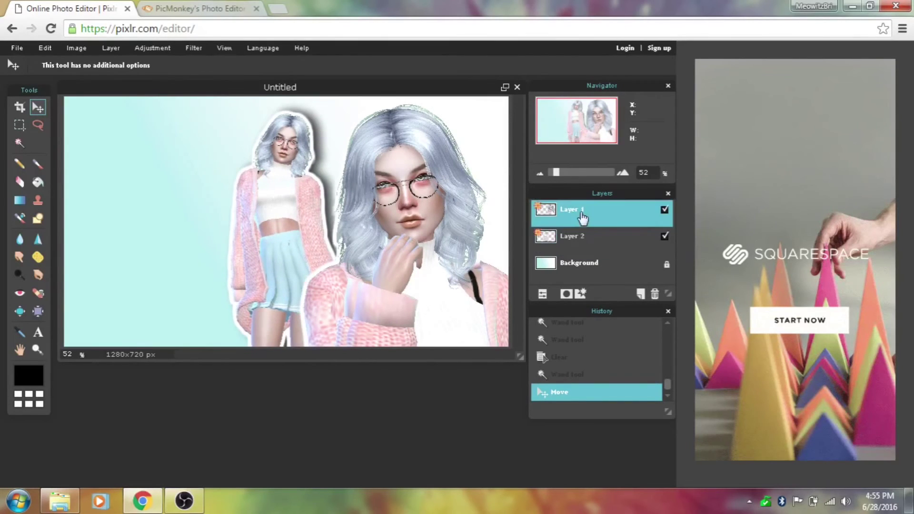
pyautogui.rightClick(588, 214)
pyautogui.click(625, 319)
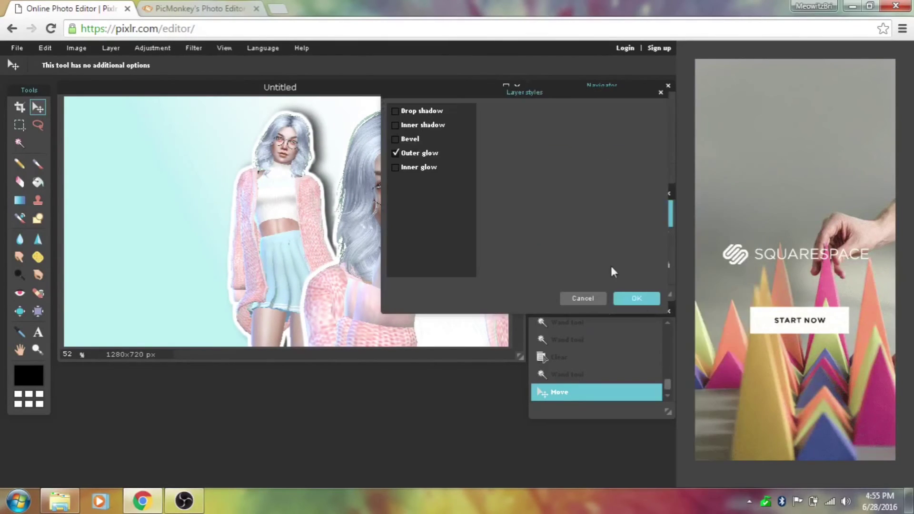
pyautogui.press('Return')
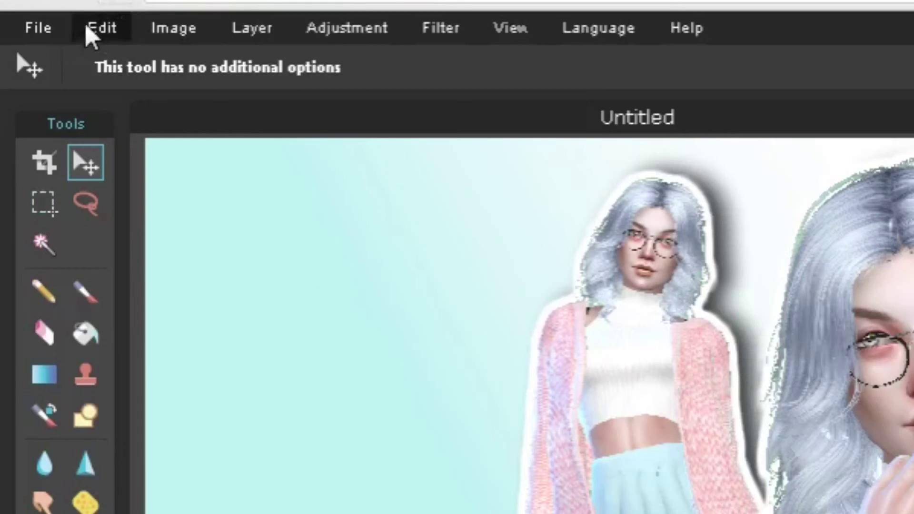
# Name the image 'tn pt 1' and choose PNG format in the save settings
pyautogui.click(16, 48)
pyautogui.click(90, 185)
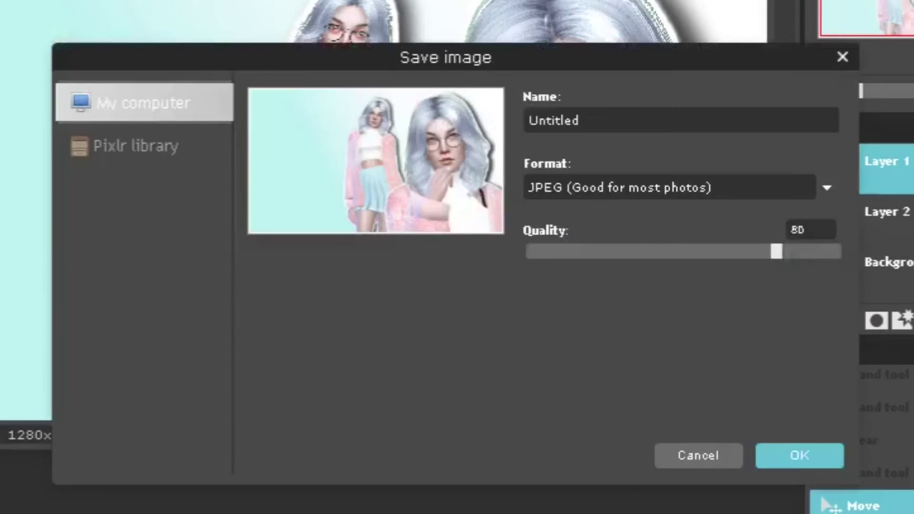
pyautogui.doubleClick(528, 98)
pyautogui.write('t')
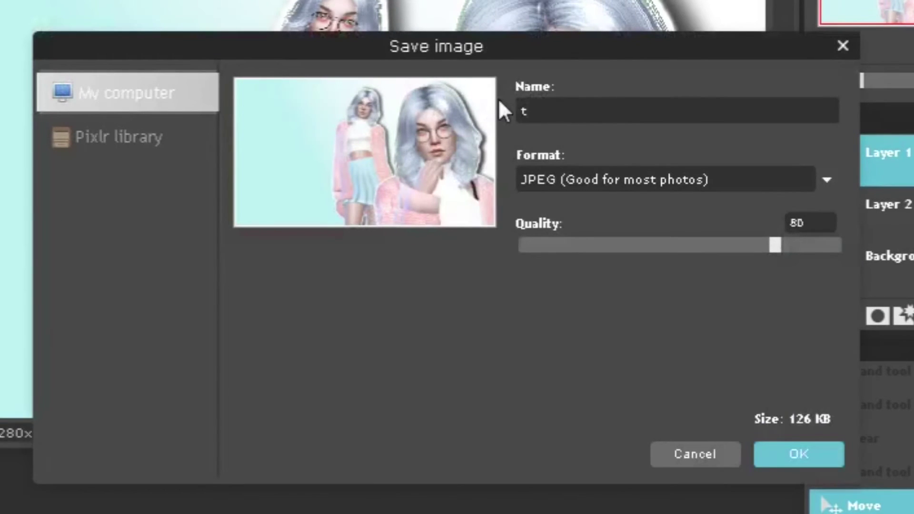
pyautogui.write('n pt 1')
pyautogui.click(644, 179)
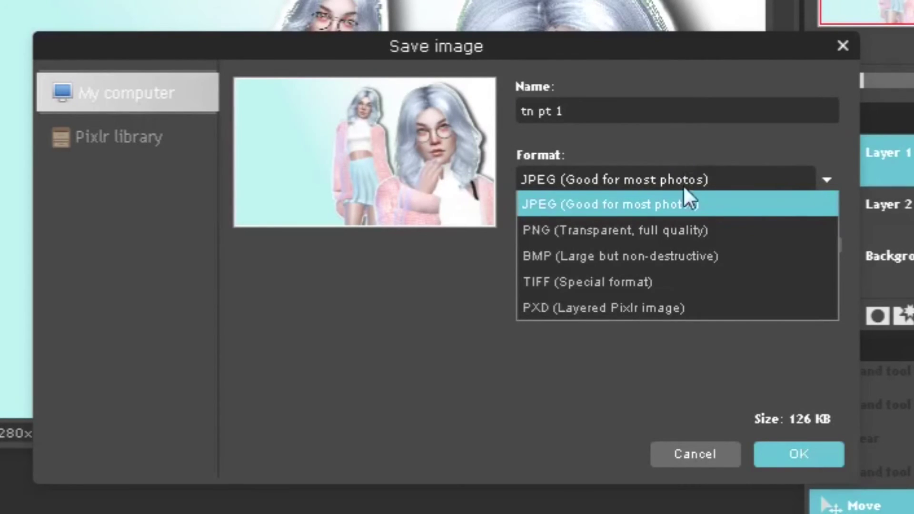
pyautogui.click(694, 227)
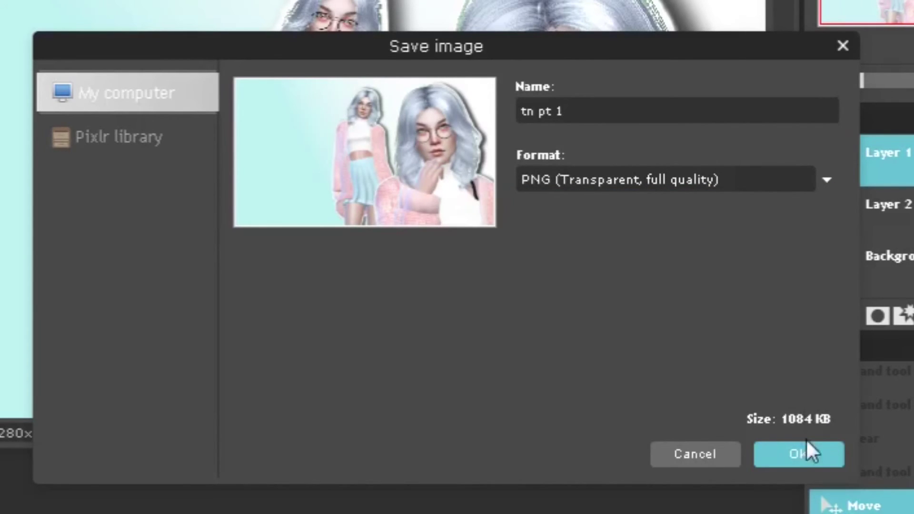
pyautogui.click(808, 451)
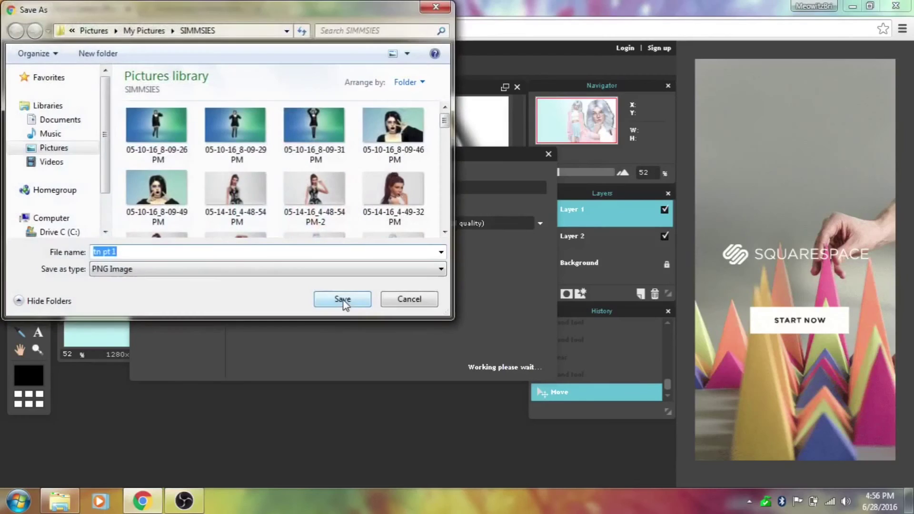
# Save the file into the Pictures > THUMBNAILS folder
pyautogui.click(76, 148)
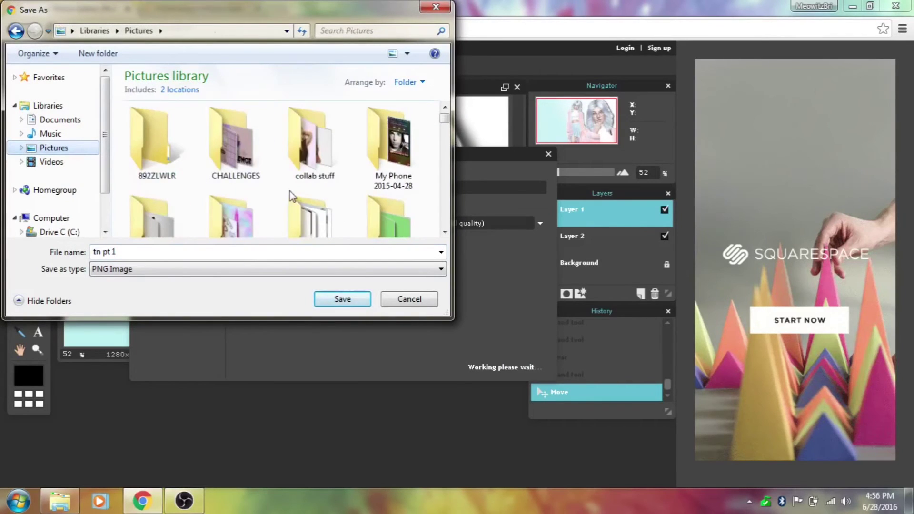
pyautogui.moveTo(445, 120); pyautogui.dragTo(447, 131)
pyautogui.doubleClick(227, 151)
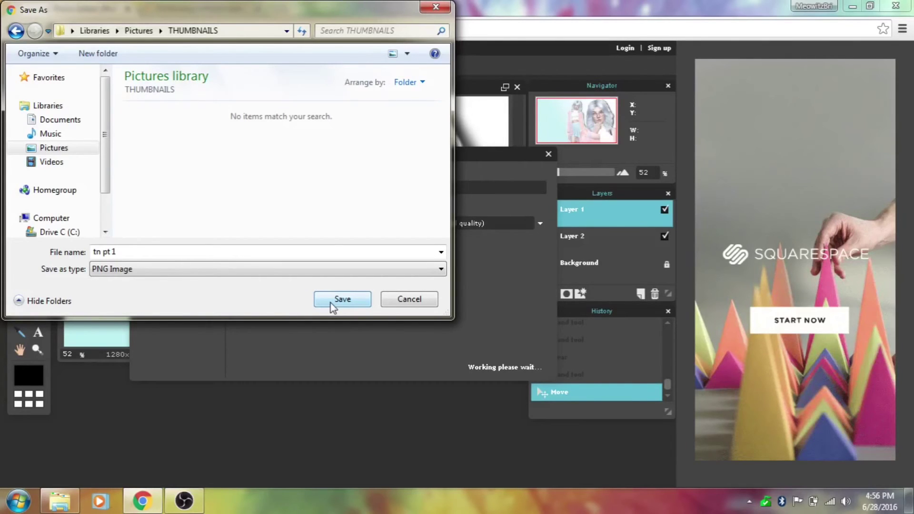
pyautogui.click(342, 299)
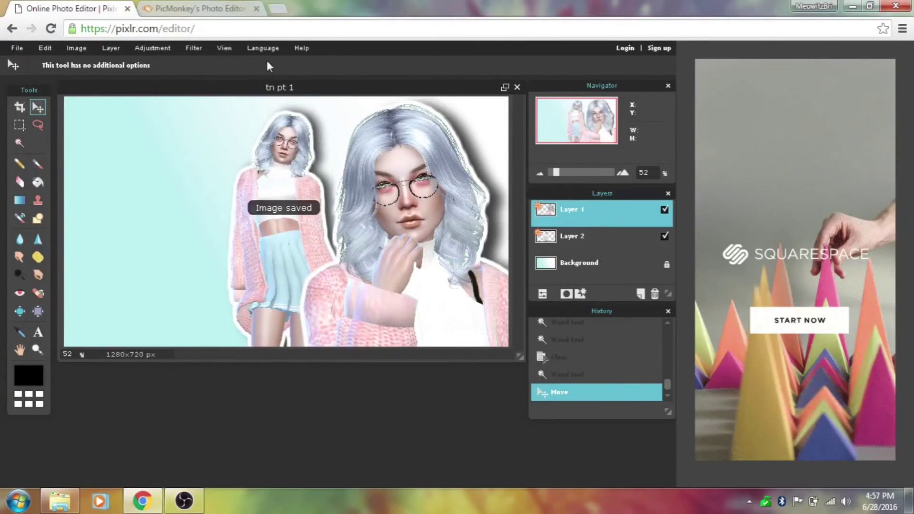
pyautogui.click(205, 9)
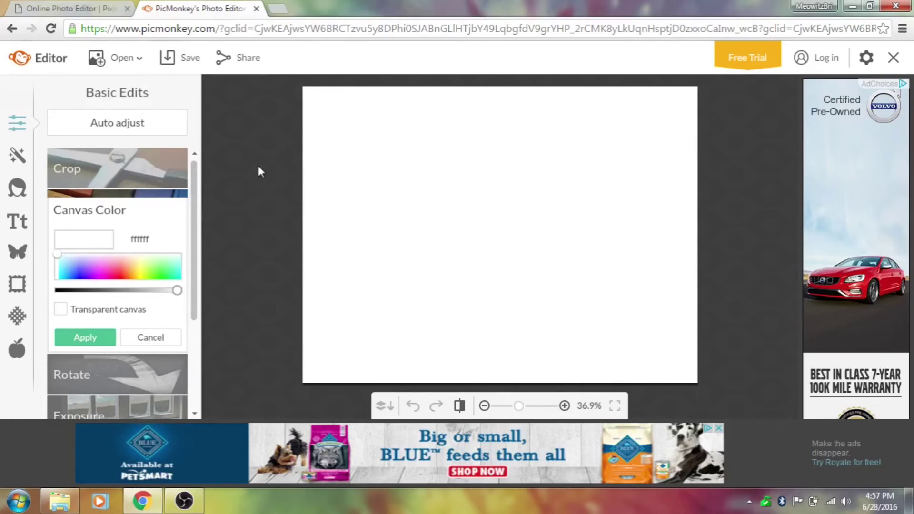
# Open tn pt 1 from the computer in place of the blank canvas and expand Sharpen
pyautogui.click(117, 59)
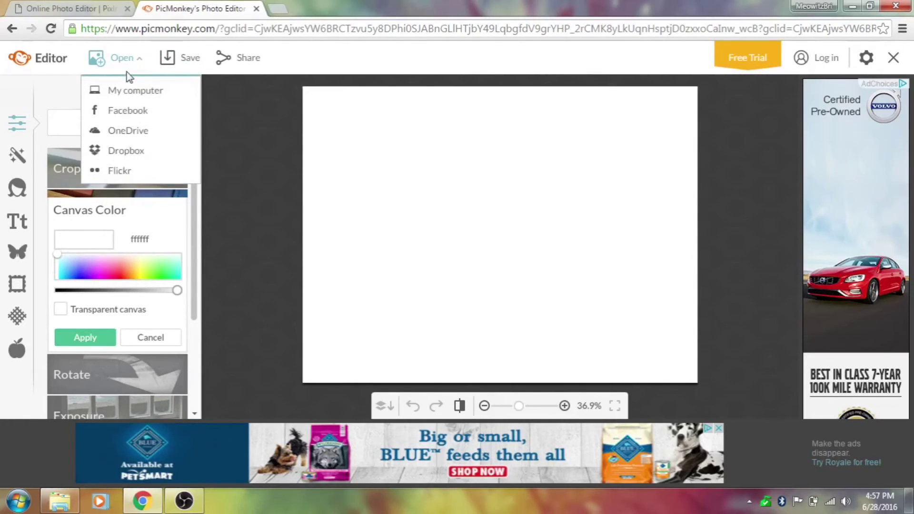
pyautogui.click(143, 90)
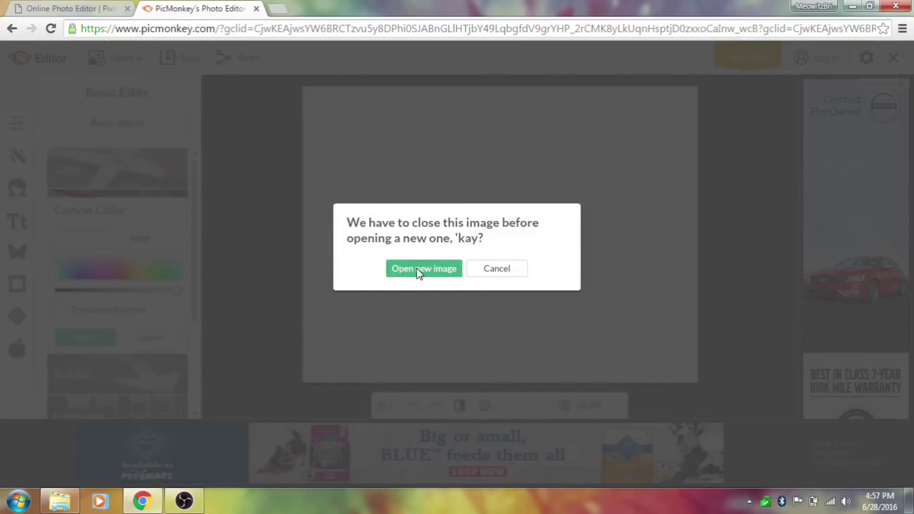
pyautogui.click(419, 268)
pyautogui.click(241, 217)
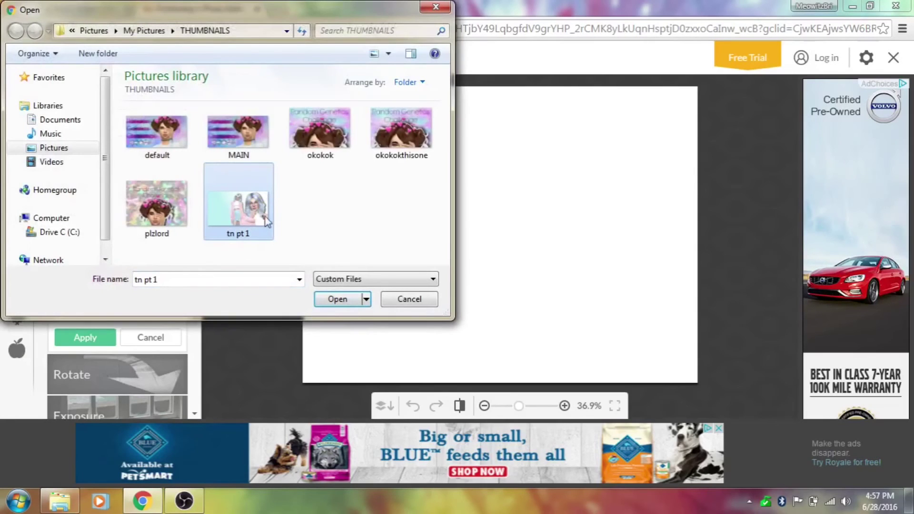
pyautogui.click(339, 299)
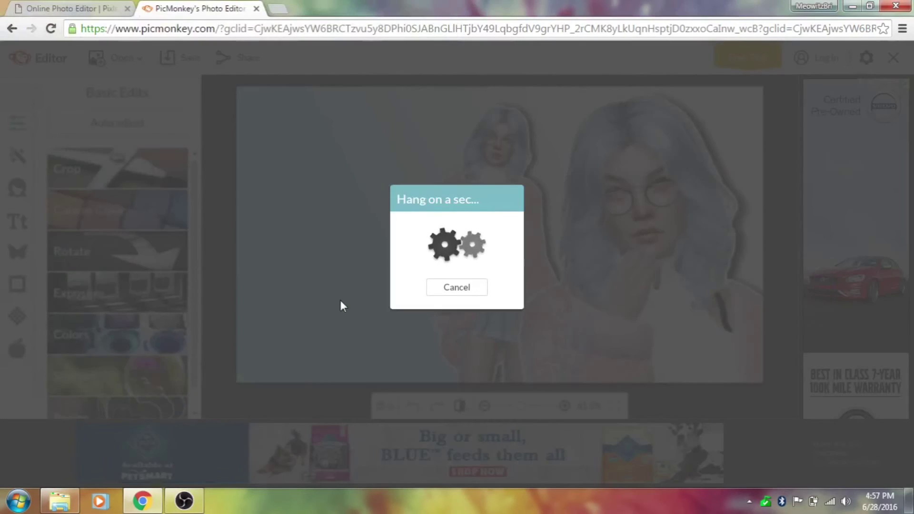
pyautogui.click(101, 371)
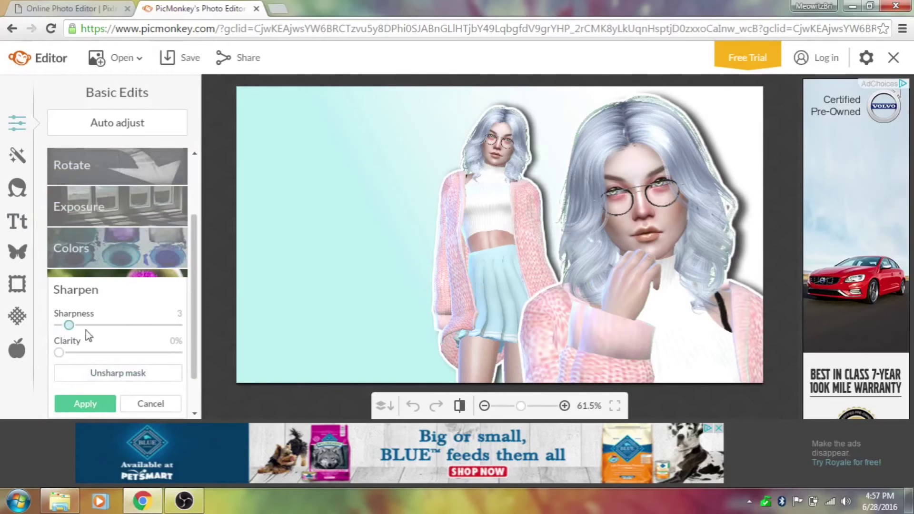
# Apply a sharpness of 3 to the thumbnail and bring up the text fonts
pyautogui.moveTo(70, 326); pyautogui.dragTo(106, 325)
pyautogui.moveTo(68, 325); pyautogui.dragTo(65, 326)
pyautogui.click(88, 402)
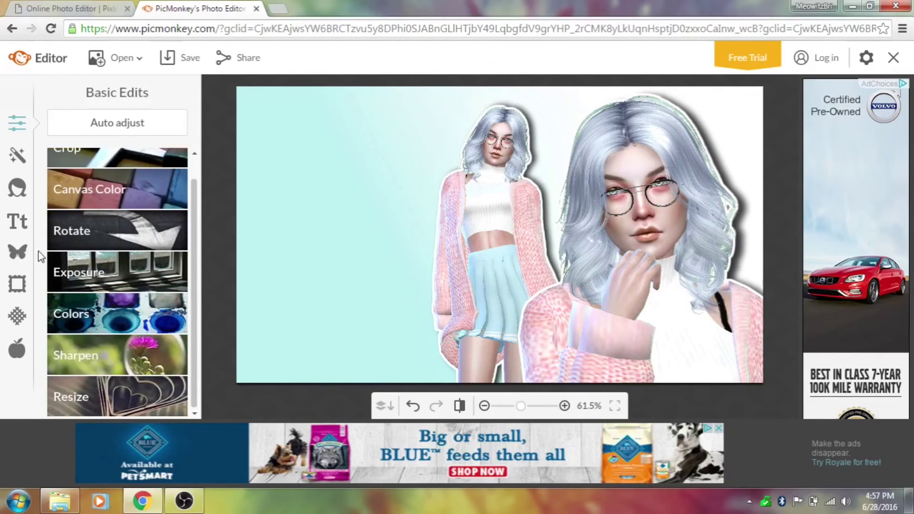
pyautogui.click(18, 222)
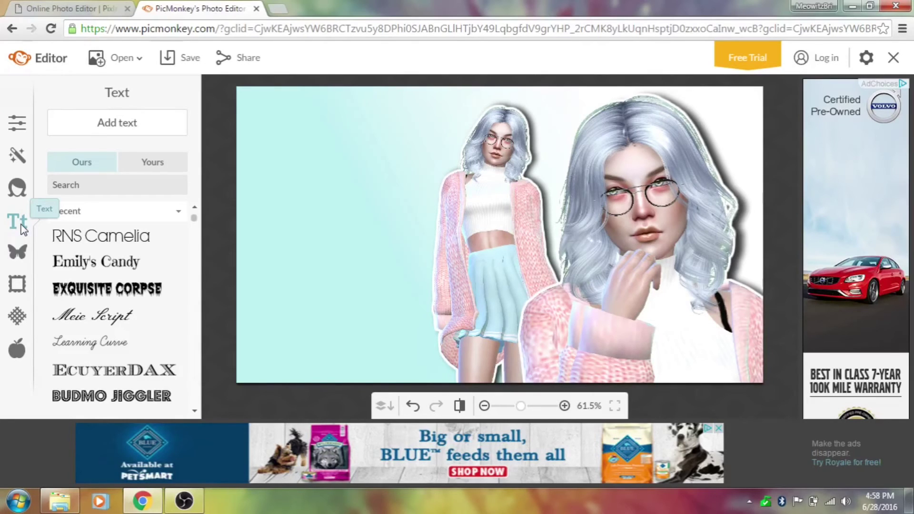
# Add an 'Editing With Bri' text box in Emily's Candy and colour it white
pyautogui.click(90, 263)
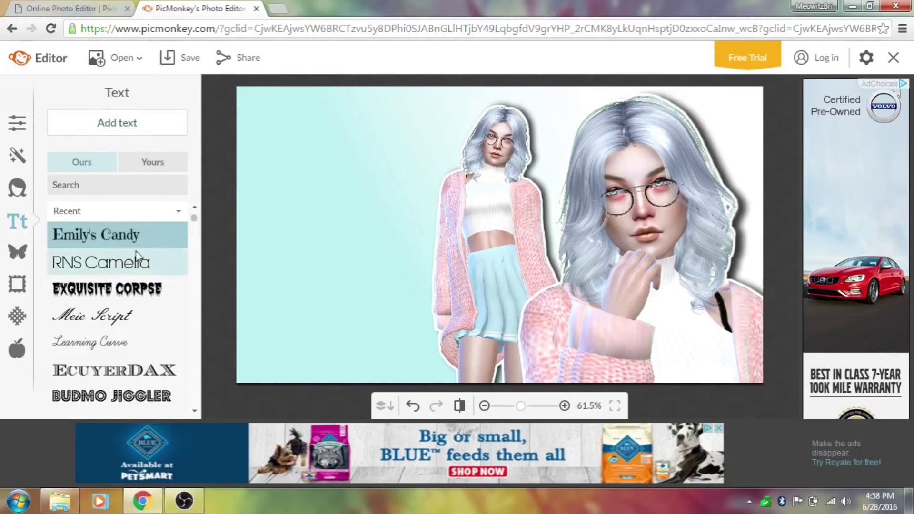
pyautogui.scroll(-1, 197, 233)
pyautogui.moveTo(195, 227)
pyautogui.mouseDown()
pyautogui.moveTo(185, 378)
pyautogui.moveTo(193, 204)
pyautogui.mouseUp()
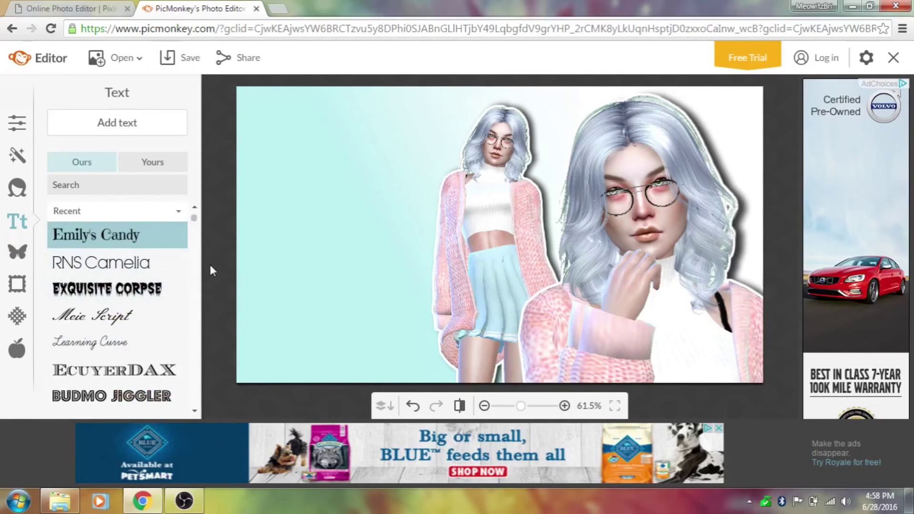
pyautogui.click(159, 122)
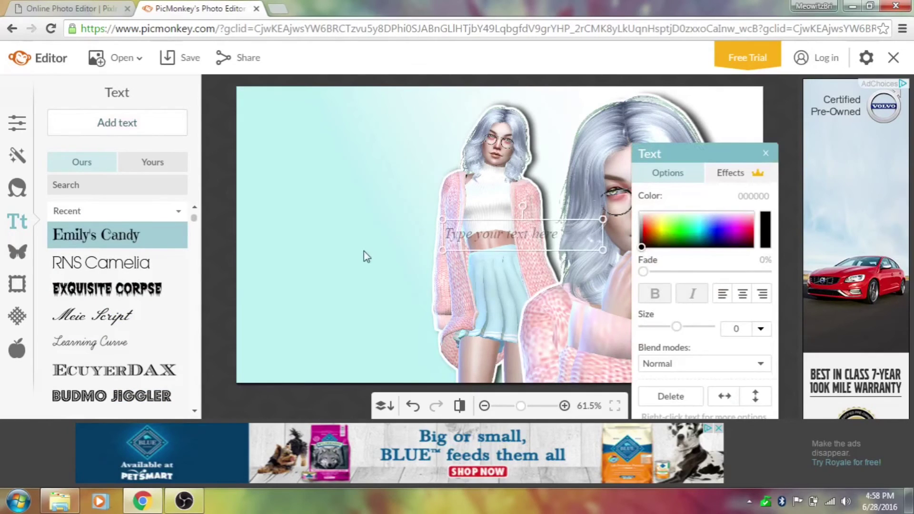
pyautogui.click(458, 231)
pyautogui.write('Ed')
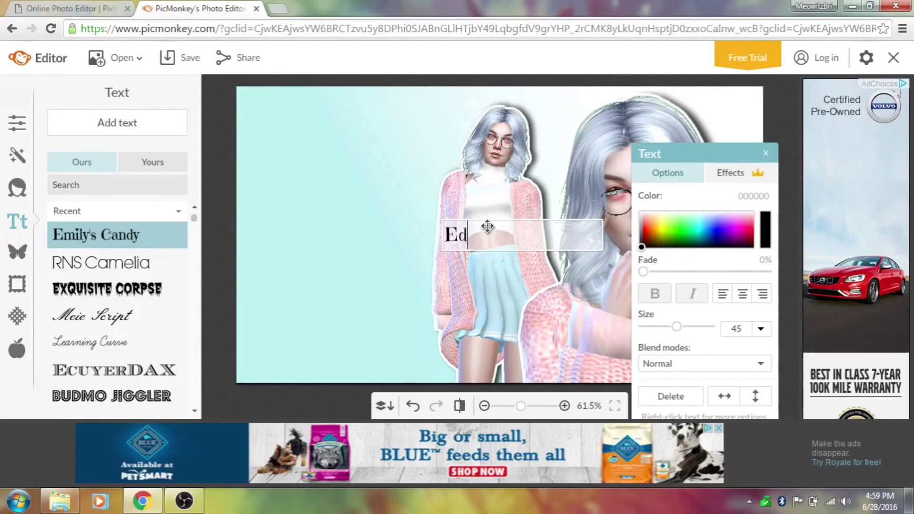
pyautogui.write('iting Wit')
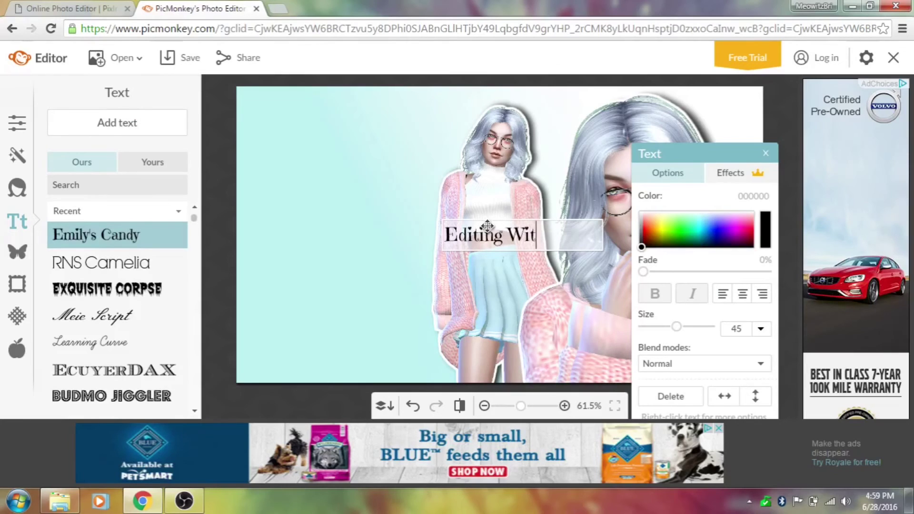
pyautogui.write('h Bri')
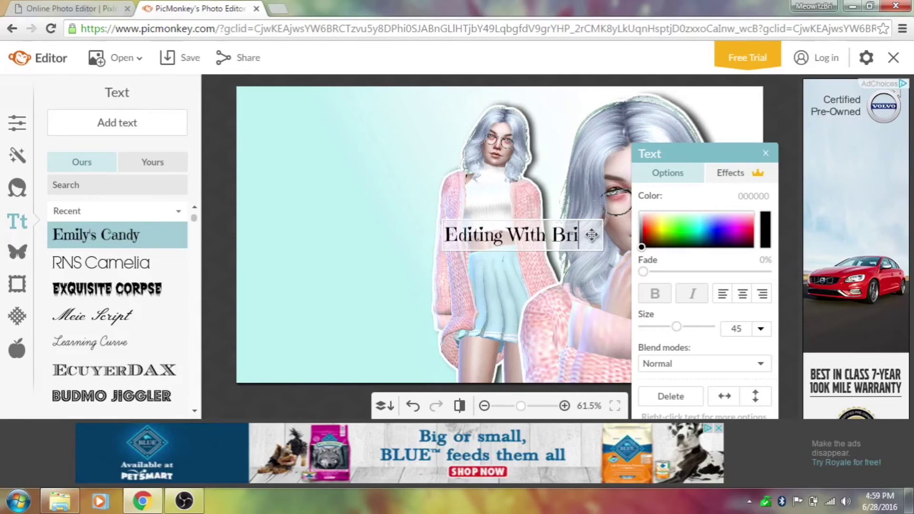
pyautogui.moveTo(588, 234); pyautogui.dragTo(420, 238)
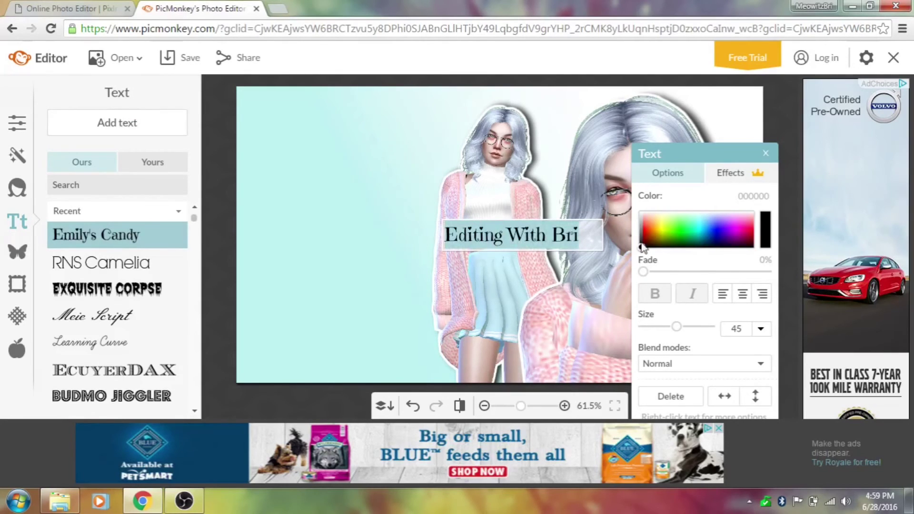
pyautogui.moveTo(641, 246)
pyautogui.mouseDown()
pyautogui.moveTo(637, 204)
pyautogui.moveTo(398, 163)
pyautogui.mouseUp()
pyautogui.click(584, 231)
# Size the title to 113, widen it onto two lines, and place it top-left
pyautogui.moveTo(679, 326); pyautogui.dragTo(701, 327)
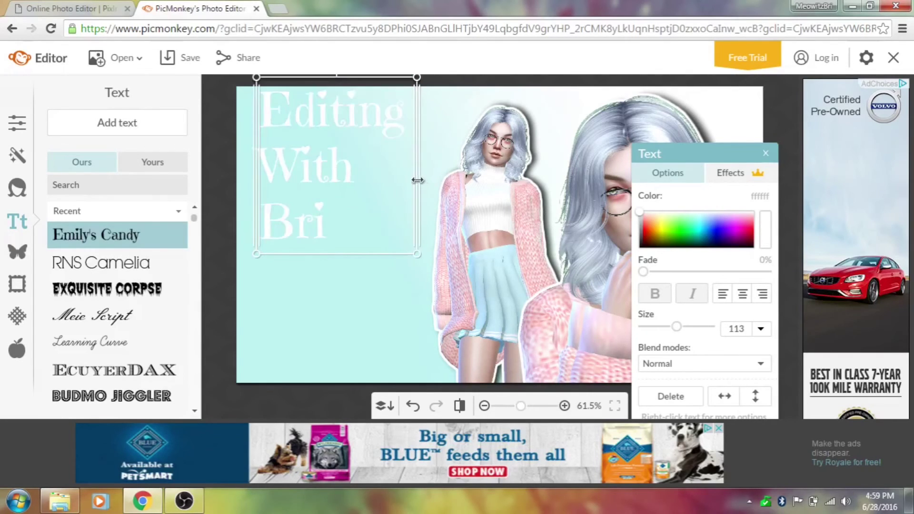
pyautogui.moveTo(417, 180); pyautogui.dragTo(397, 182)
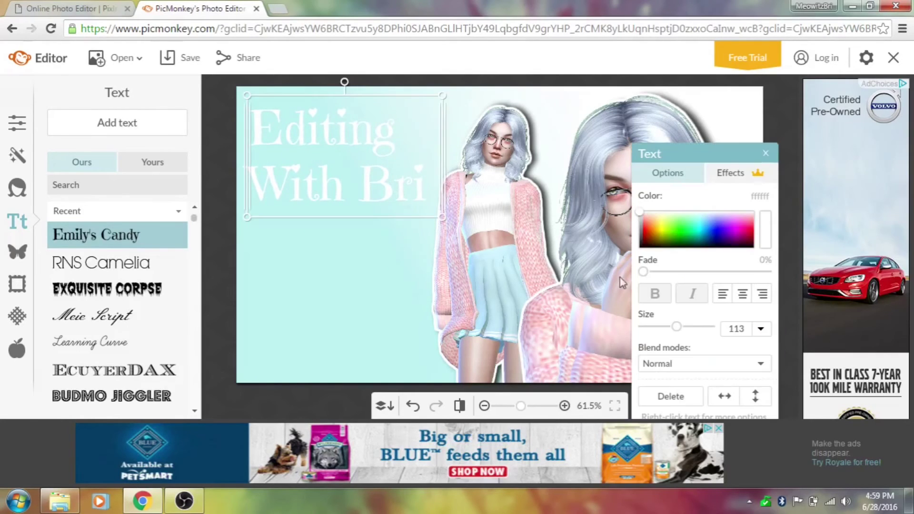
pyautogui.moveTo(677, 328); pyautogui.dragTo(679, 328)
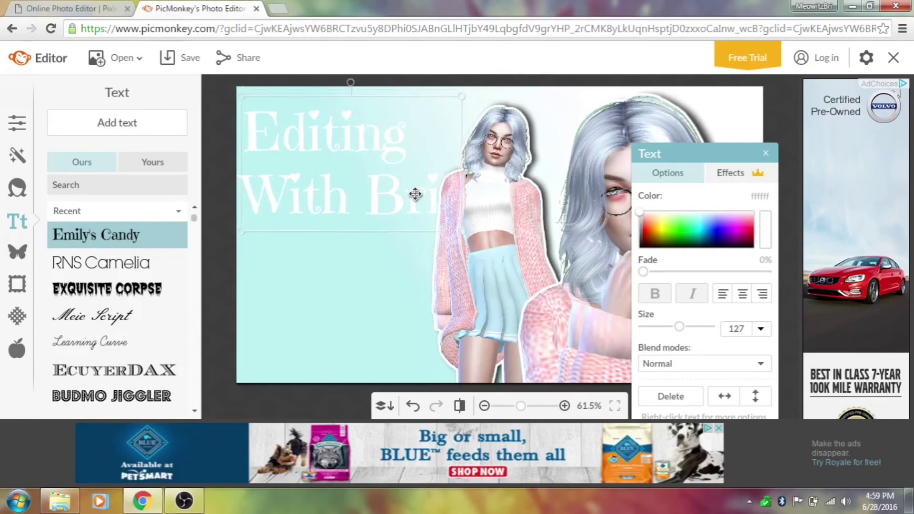
pyautogui.moveTo(416, 194); pyautogui.dragTo(416, 198)
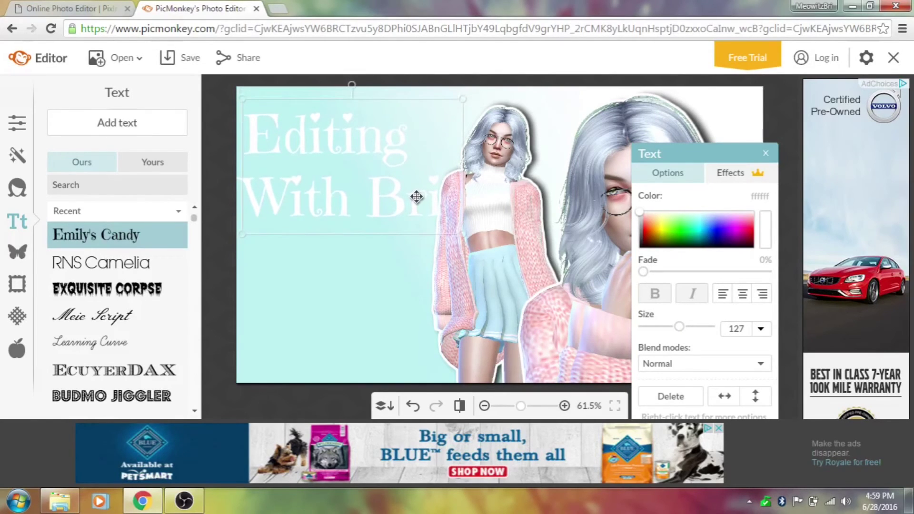
pyautogui.click(393, 287)
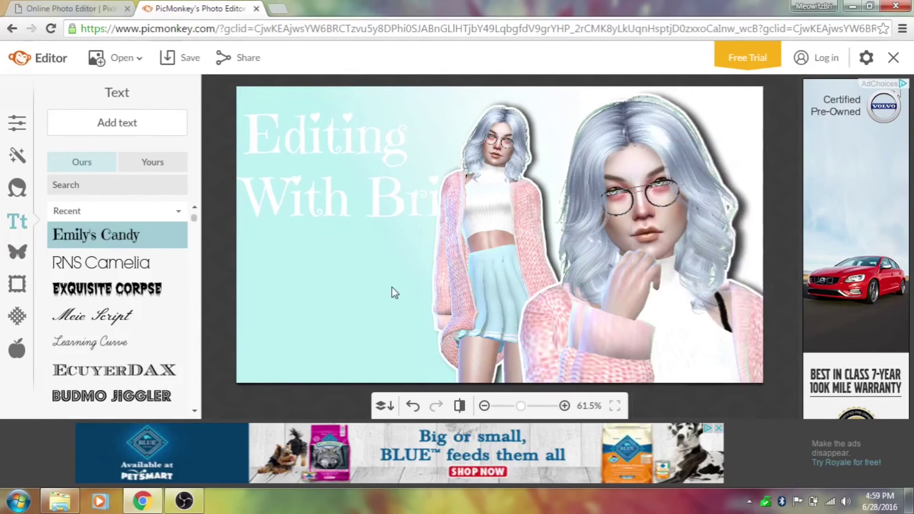
pyautogui.click(390, 180)
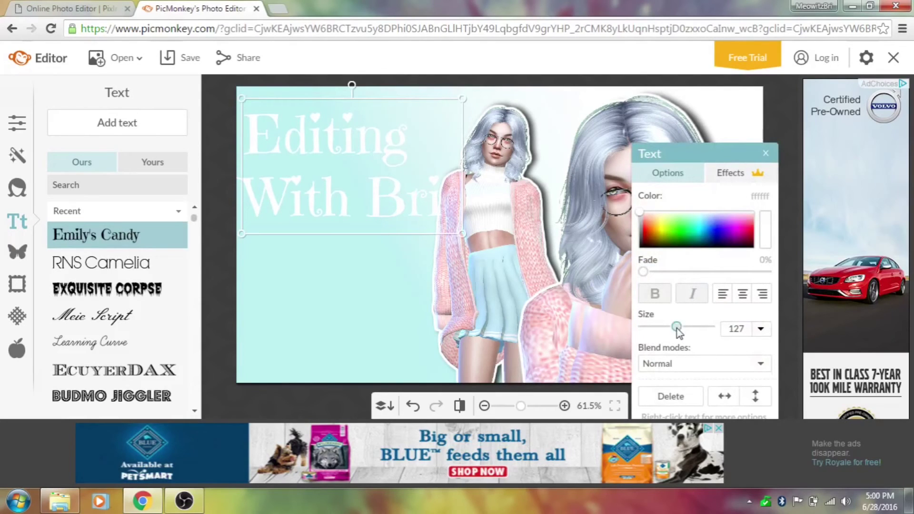
pyautogui.moveTo(677, 327); pyautogui.dragTo(674, 327)
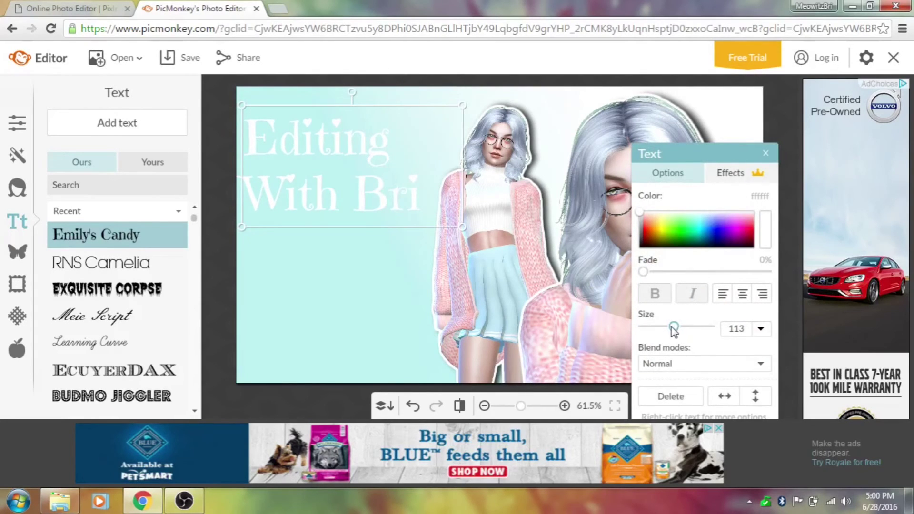
pyautogui.click(401, 292)
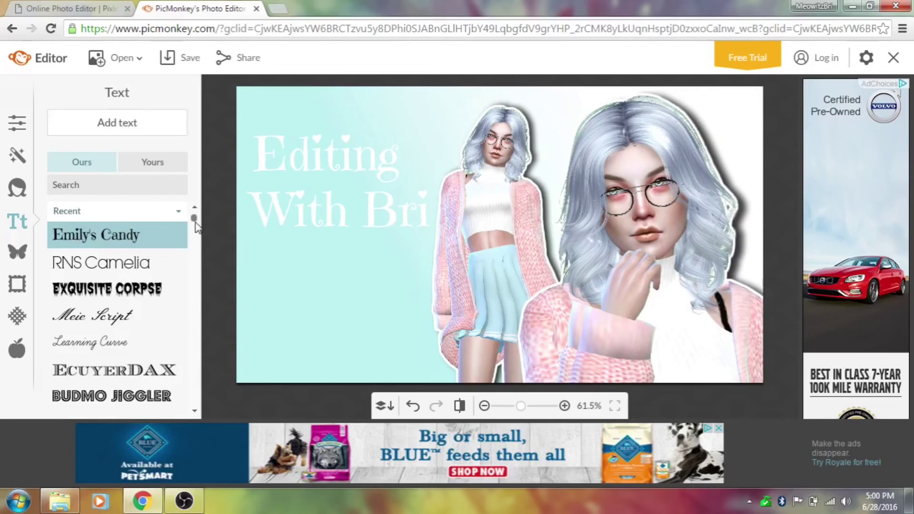
pyautogui.scroll(-1, 197, 227)
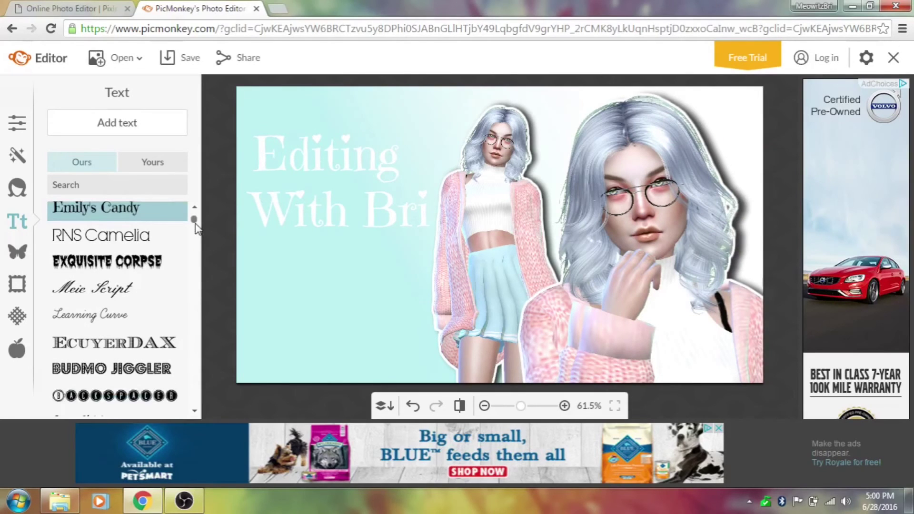
pyautogui.click(131, 313)
# Add a pale 'Create-A-Sim' subtitle in Learning Curve and move it under the title
pyautogui.click(144, 125)
pyautogui.write('Cre')
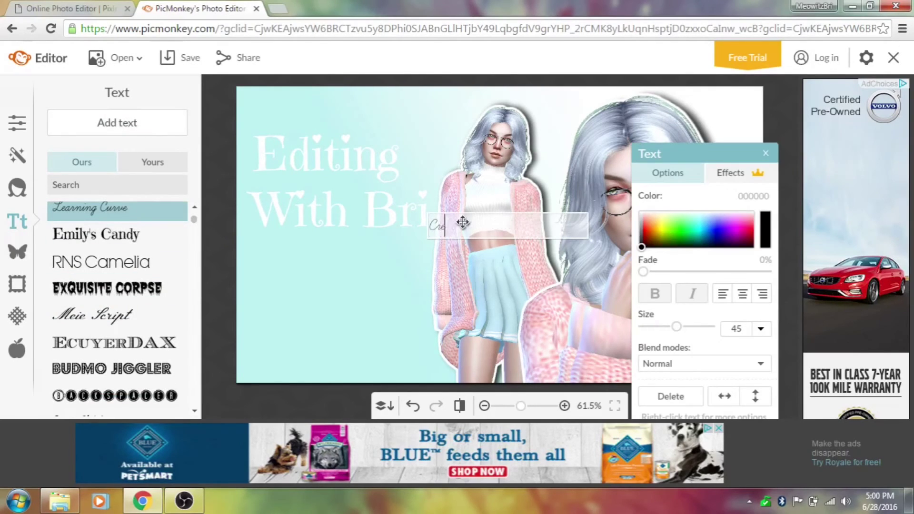
pyautogui.write('ate-A-Sim')
pyautogui.moveTo(525, 229); pyautogui.dragTo(442, 229)
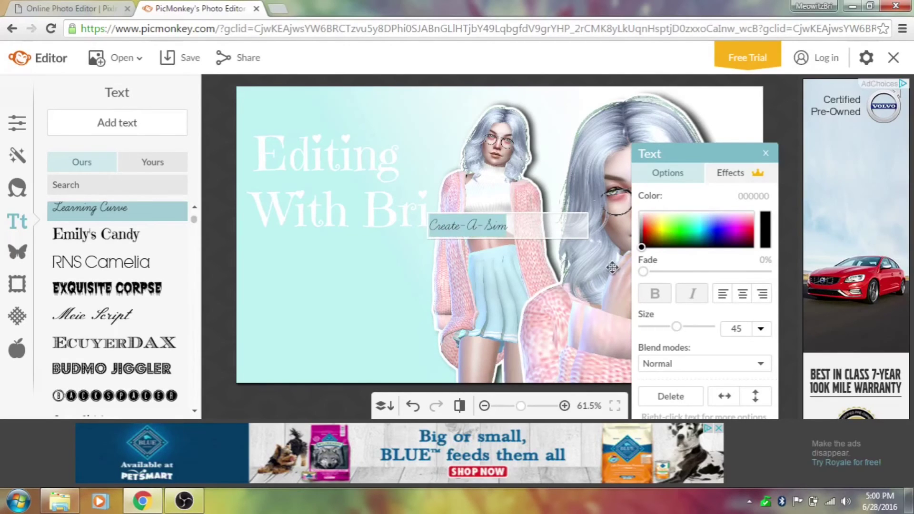
pyautogui.click(640, 212)
pyautogui.moveTo(547, 228); pyautogui.dragTo(272, 272)
pyautogui.click(382, 254)
pyautogui.click(219, 237)
# Recolour the Editing With Bri title light blue (95c2ff)
pyautogui.click(150, 239)
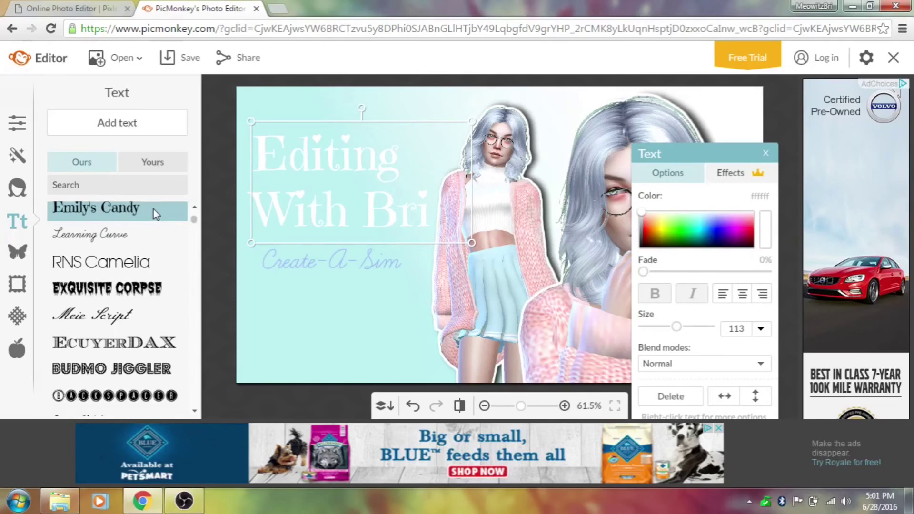
pyautogui.click(129, 127)
pyautogui.click(275, 171)
pyautogui.moveTo(651, 212); pyautogui.dragTo(710, 221)
pyautogui.click(712, 222)
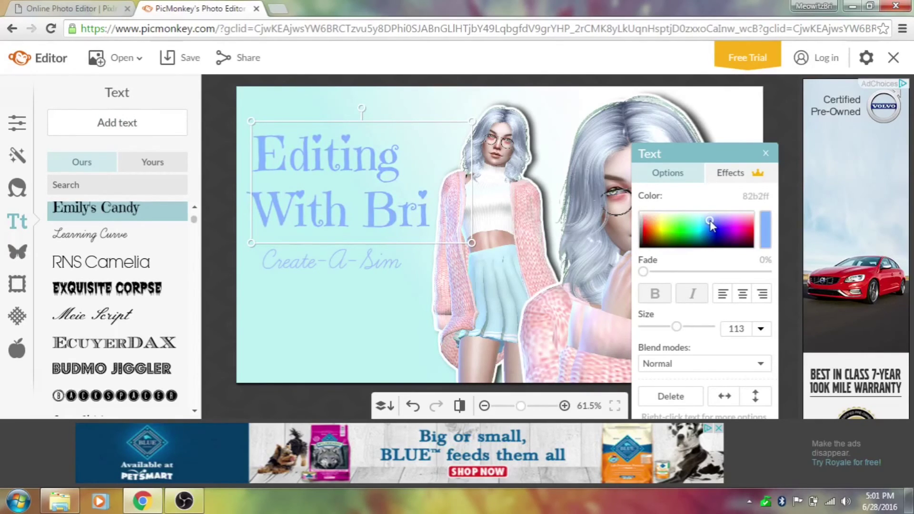
# Layer a second white 'Editing With Bri' at size 113, on two lines, over the blue title
pyautogui.click(173, 126)
pyautogui.write('Editing')
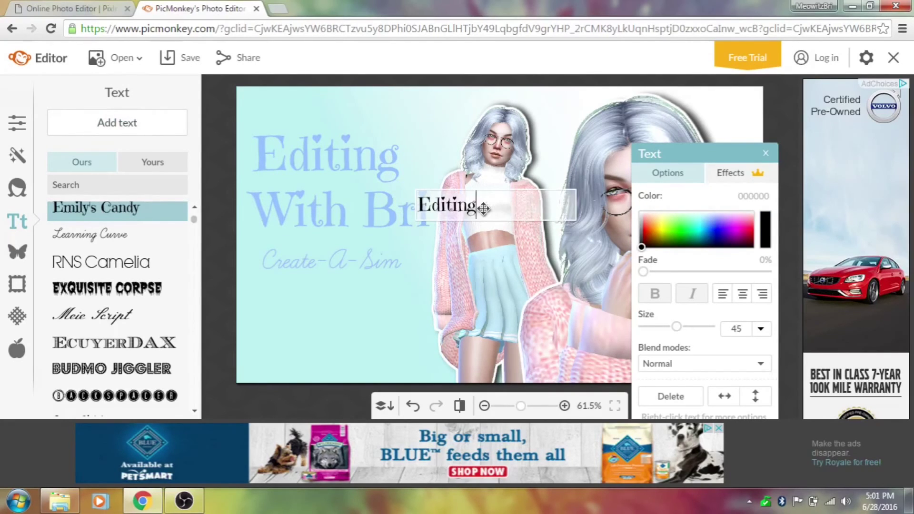
pyautogui.write(' With Bri')
pyautogui.hotkey('ctrl', 'a')
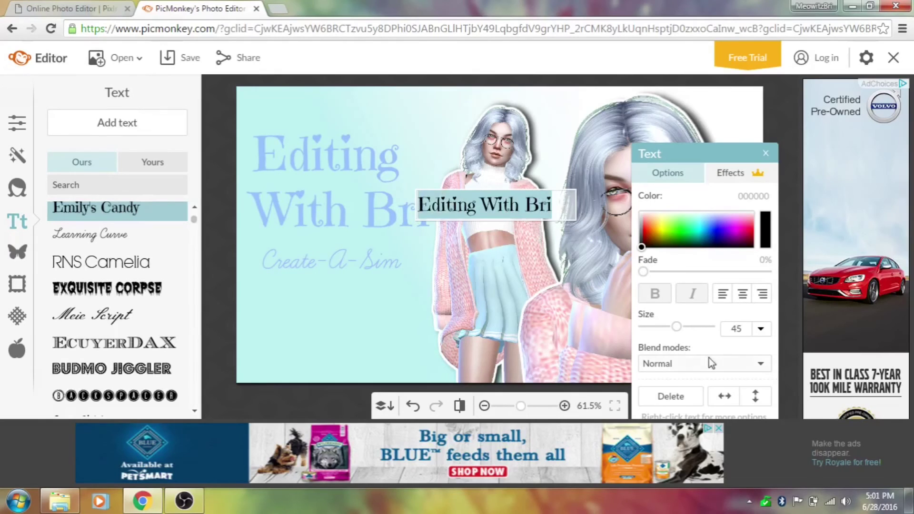
pyautogui.moveTo(727, 332); pyautogui.dragTo(750, 330)
pyautogui.write('113')
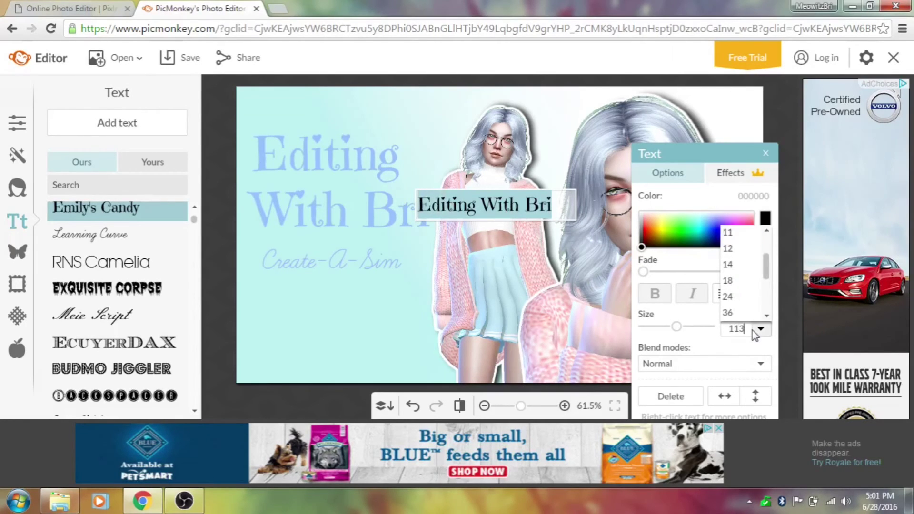
pyautogui.press('Return')
pyautogui.moveTo(577, 209); pyautogui.dragTo(619, 210)
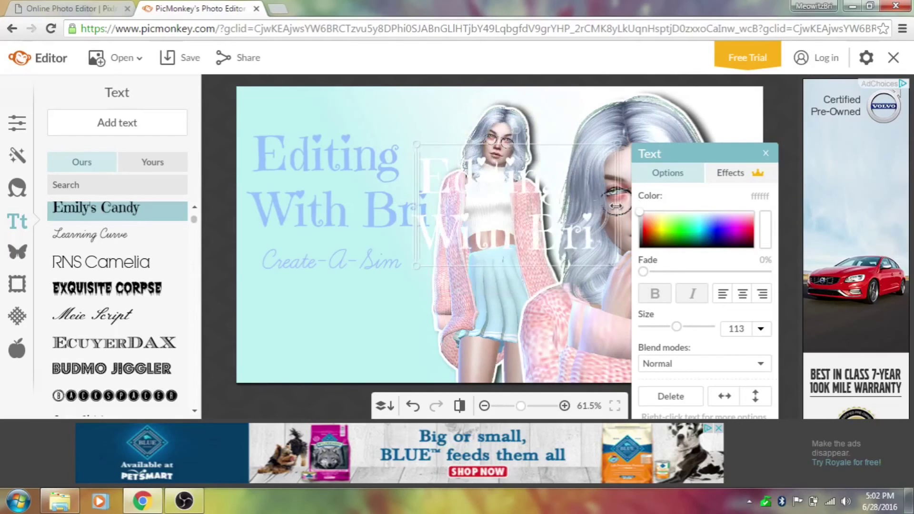
pyautogui.moveTo(564, 185); pyautogui.dragTo(449, 185)
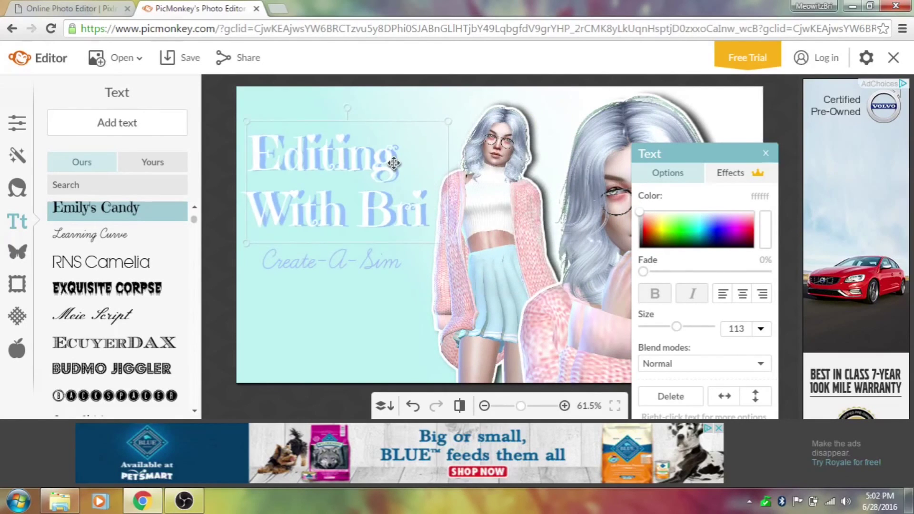
# Switch the Create-A-Sim subtitle to Quicksand and set it just below the title
pyautogui.moveTo(376, 261); pyautogui.dragTo(388, 259)
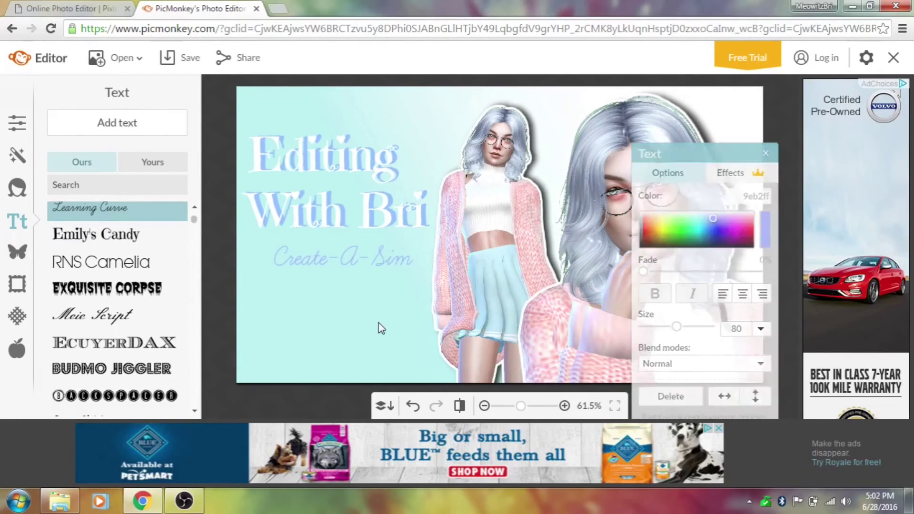
pyautogui.doubleClick(339, 277)
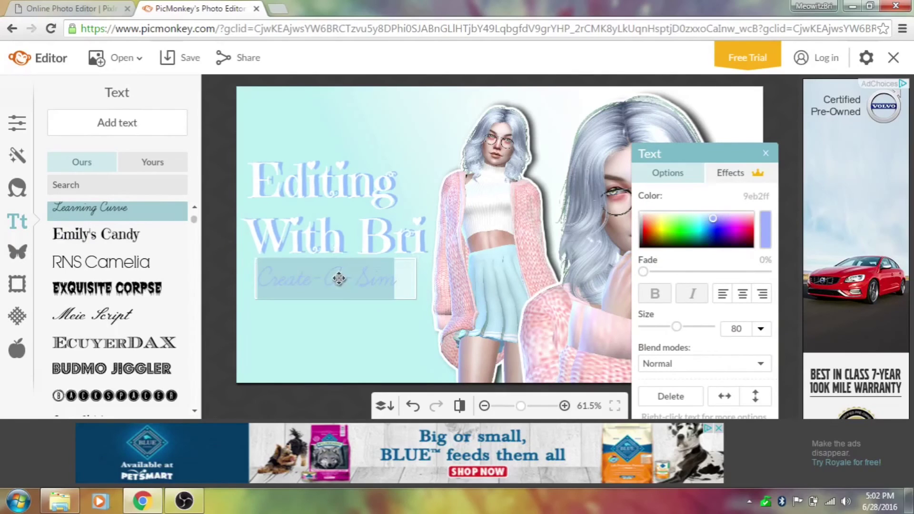
pyautogui.click(161, 261)
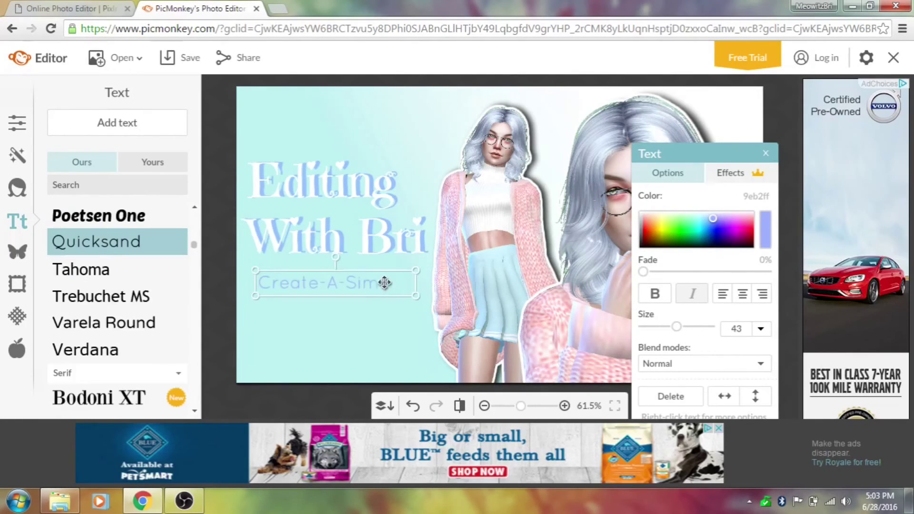
pyautogui.moveTo(381, 270)
pyautogui.mouseDown()
pyautogui.moveTo(402, 257)
pyautogui.moveTo(395, 265)
pyautogui.mouseUp()
pyautogui.click(316, 259)
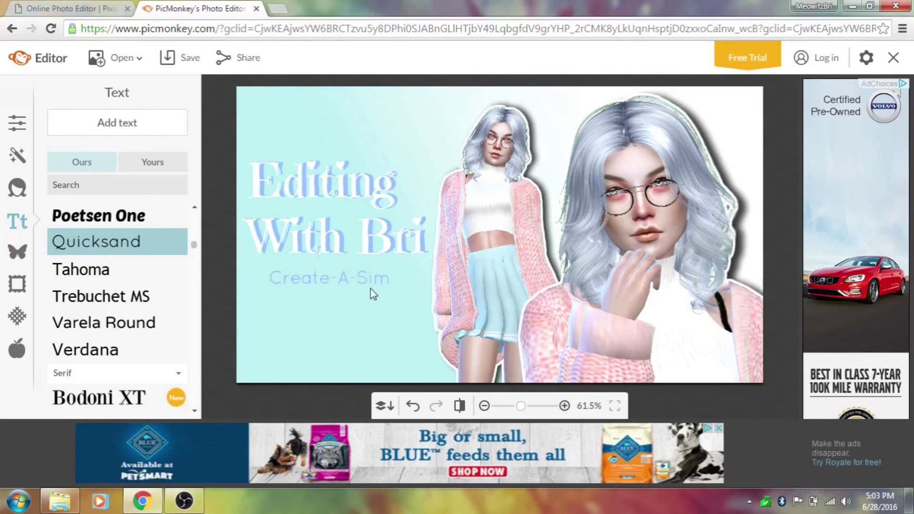
# Search Google Images for 'tumblr transparent' and preview the teal waves picture
pyautogui.click(281, 13)
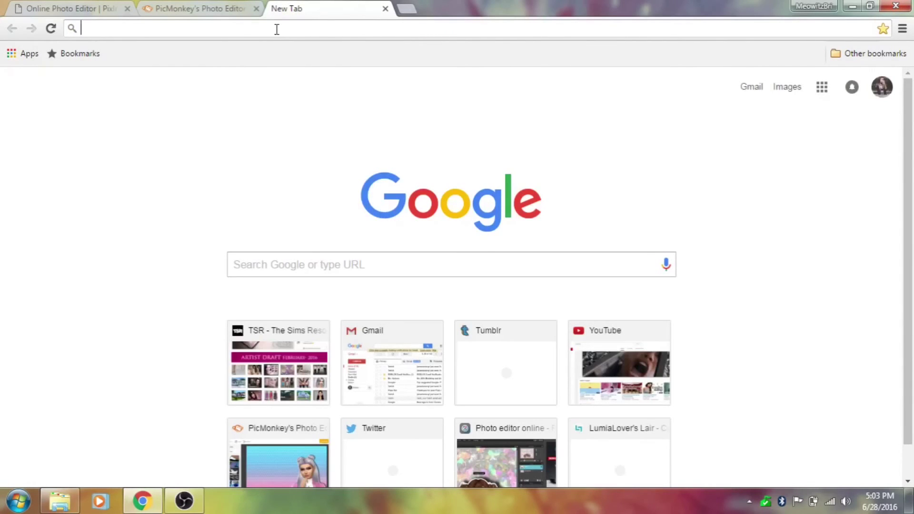
pyautogui.write('tumbkr')
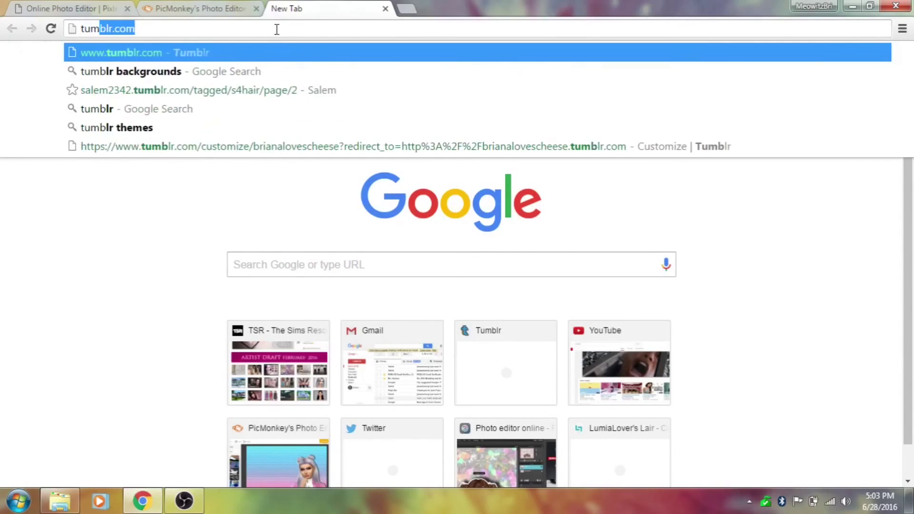
pyautogui.press('BackSpace')
pyautogui.press('BackSpace')
pyautogui.press('BackSpace')
pyautogui.write('lr tr')
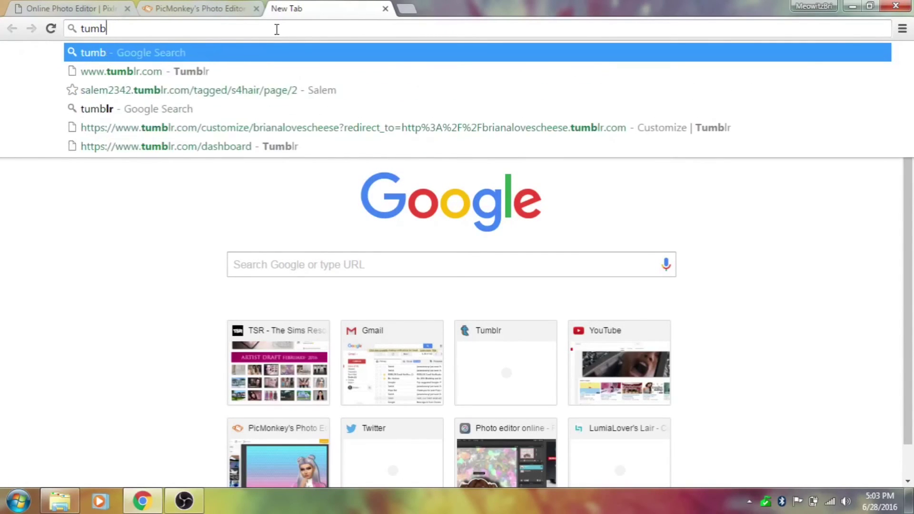
pyautogui.write('ans')
pyautogui.press('BackSpace')
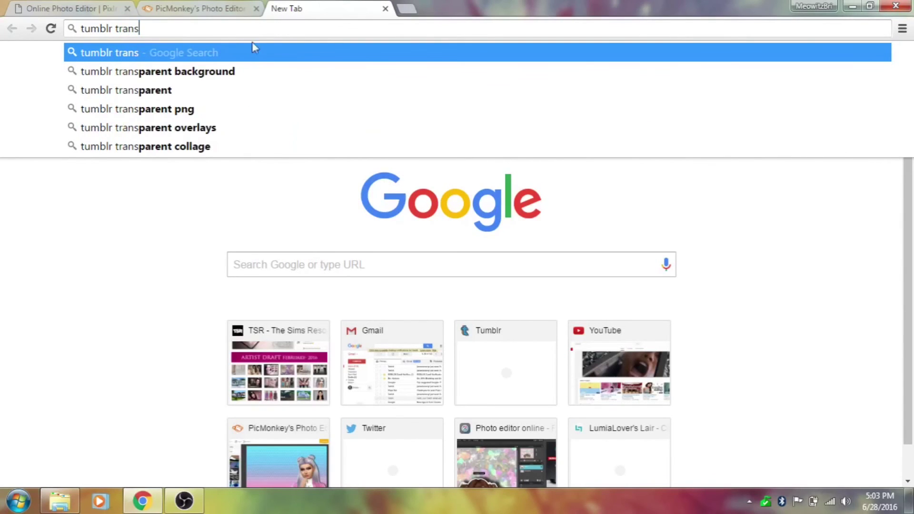
pyautogui.click(222, 91)
pyautogui.click(143, 103)
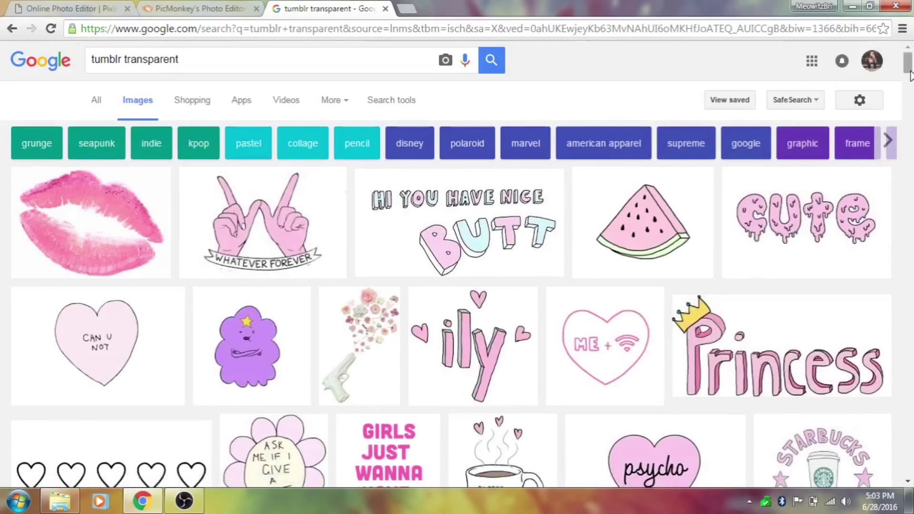
pyautogui.moveTo(909, 71); pyautogui.dragTo(909, 83)
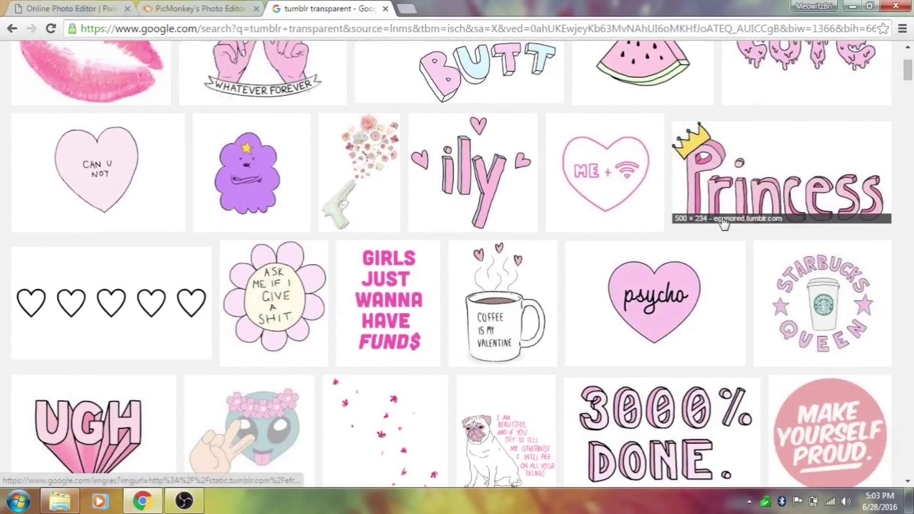
pyautogui.moveTo(909, 72); pyautogui.dragTo(910, 91)
pyautogui.click(827, 205)
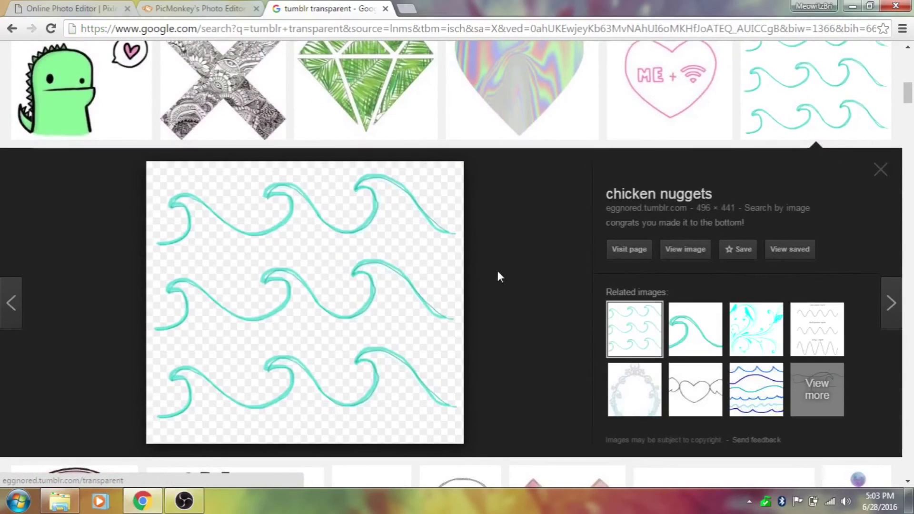
# Save the teal waves image to the Pictures library as 'use this'
pyautogui.rightClick(394, 282)
pyautogui.click(463, 399)
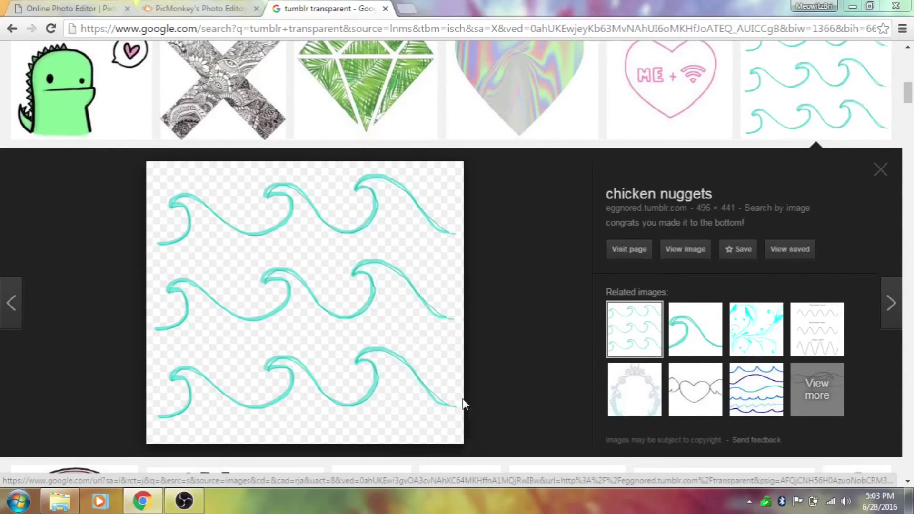
pyautogui.click(71, 151)
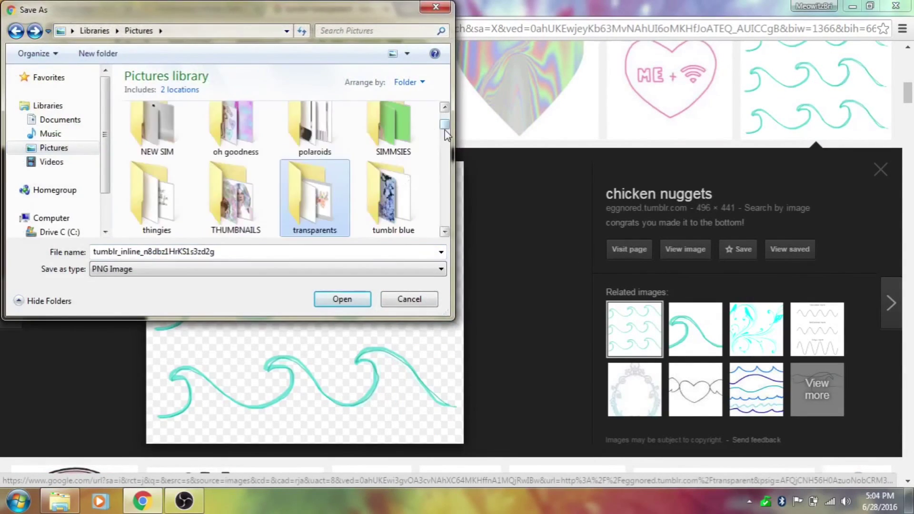
pyautogui.click(288, 251)
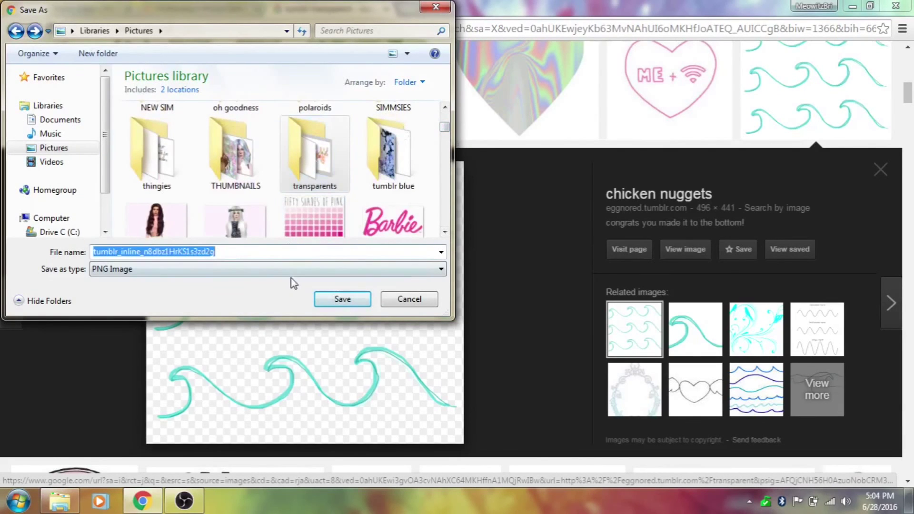
pyautogui.write('use t')
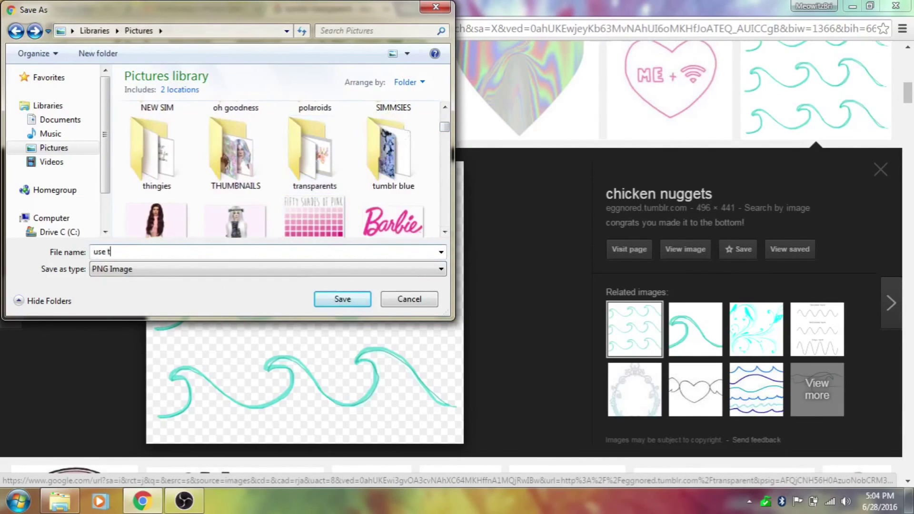
pyautogui.write('his')
pyautogui.press('Return')
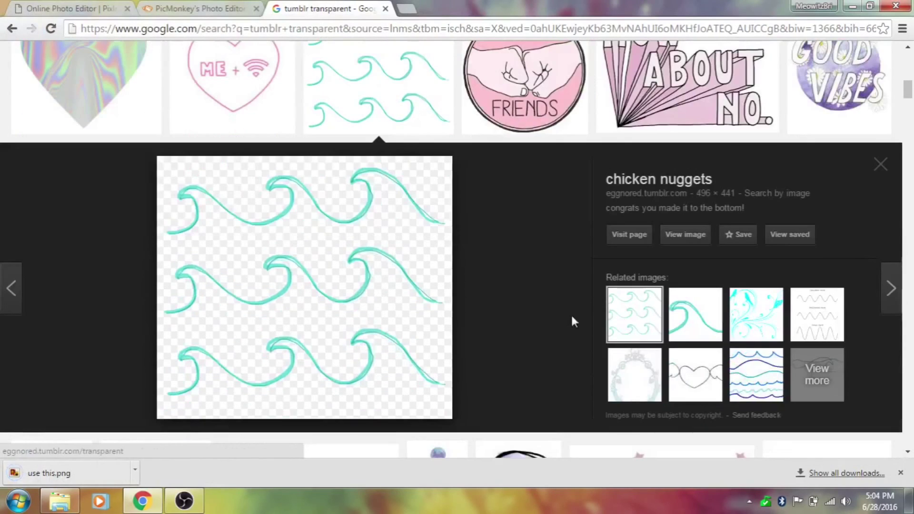
pyautogui.click(194, 9)
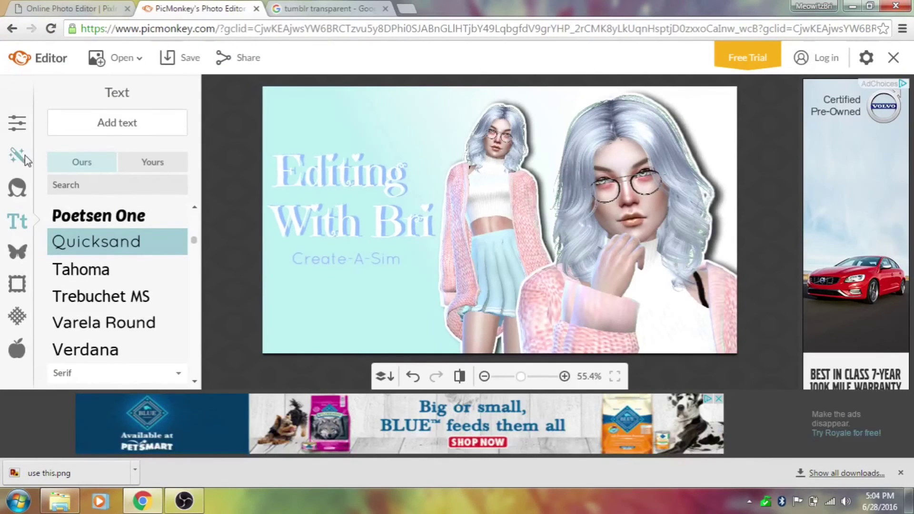
# Add use this.png from the Pictures library as a custom overlay
pyautogui.click(17, 252)
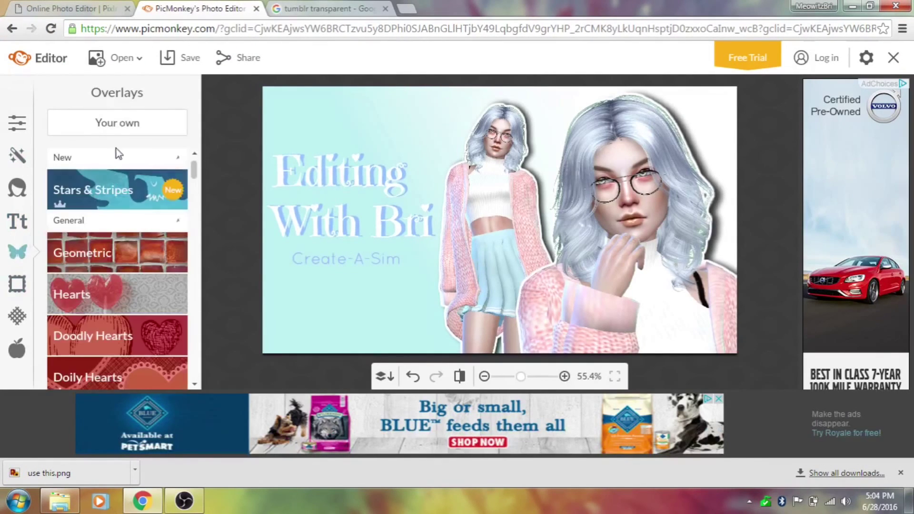
pyautogui.click(142, 122)
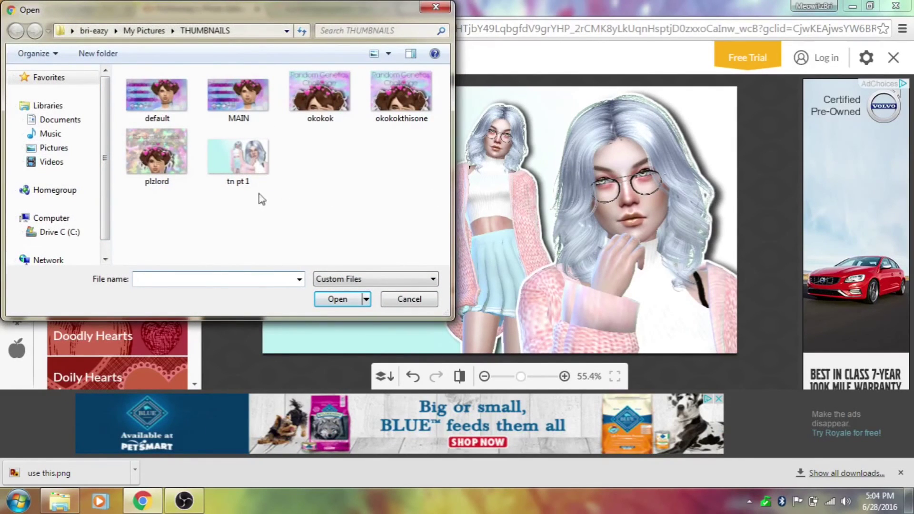
pyautogui.click(56, 148)
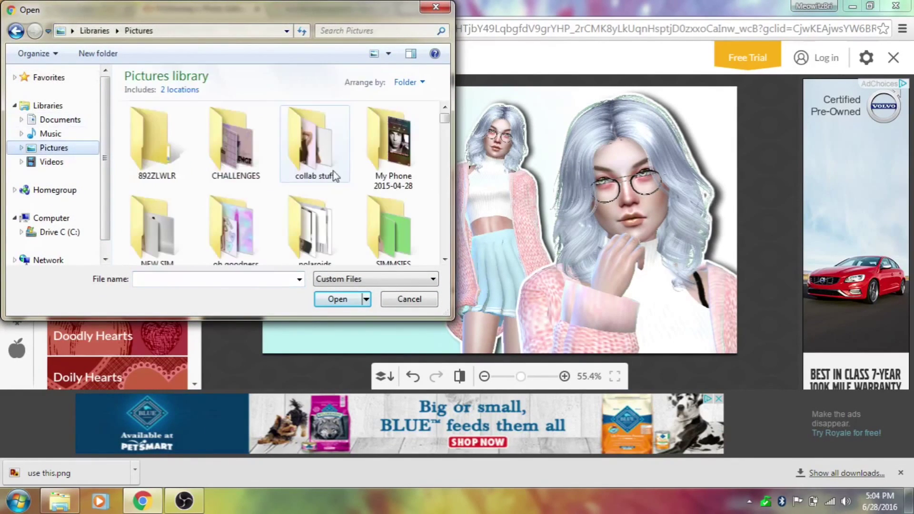
pyautogui.click(248, 279)
pyautogui.write('use')
pyautogui.click(212, 292)
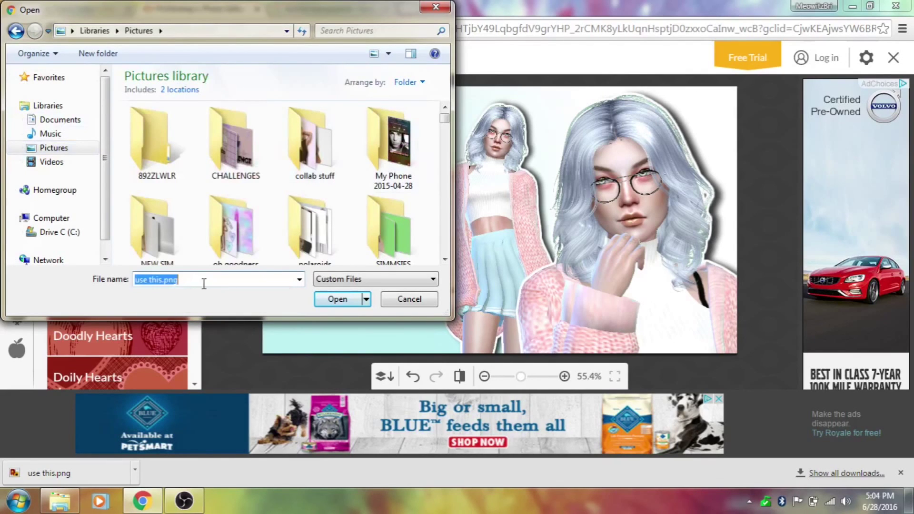
pyautogui.click(336, 299)
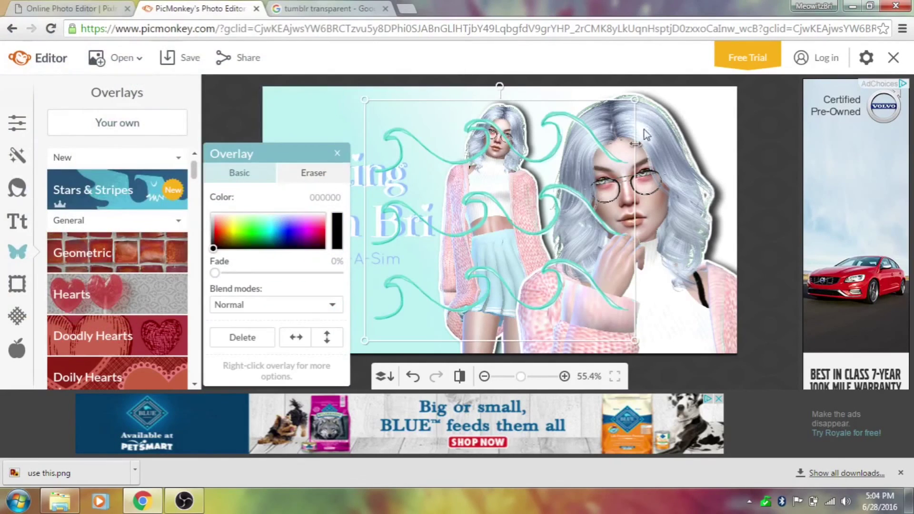
# Shrink the wave overlay beside the subtitle and erase most waves with a size-71 eraser
pyautogui.moveTo(615, 148); pyautogui.dragTo(438, 237)
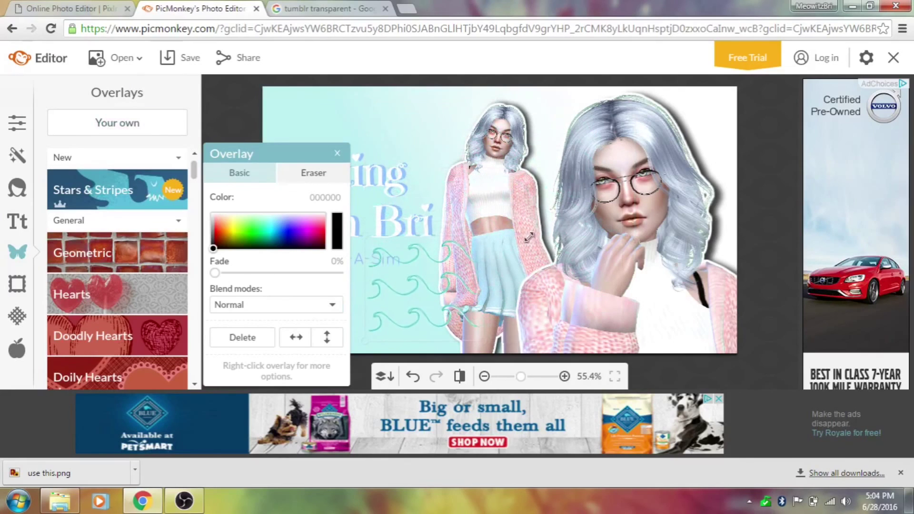
pyautogui.moveTo(420, 296); pyautogui.dragTo(354, 295)
pyautogui.click(237, 173)
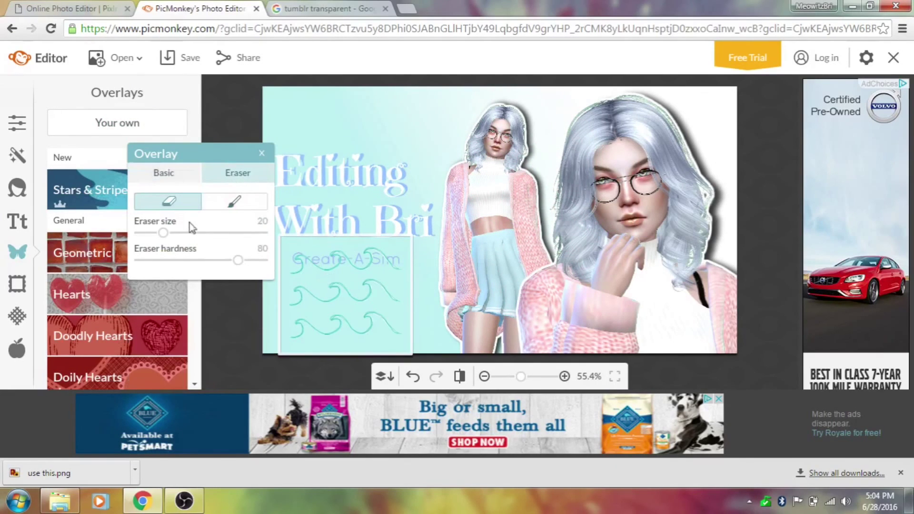
pyautogui.moveTo(163, 233); pyautogui.dragTo(230, 232)
pyautogui.moveTo(288, 295)
pyautogui.mouseDown()
pyautogui.moveTo(394, 339)
pyautogui.moveTo(404, 333)
pyautogui.moveTo(363, 355)
pyautogui.moveTo(409, 288)
pyautogui.mouseUp()
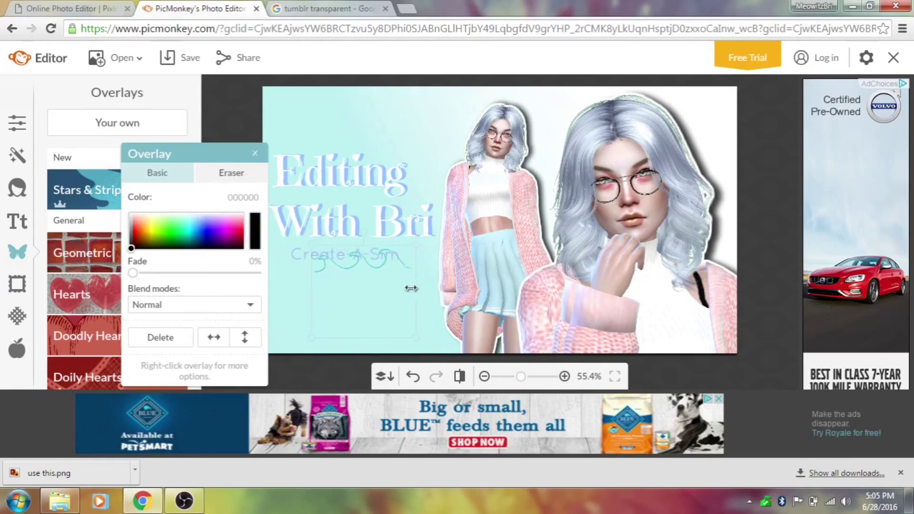
pyautogui.moveTo(342, 237); pyautogui.dragTo(353, 273)
# Duplicate the selected overlay to build the rows of purple flowers
pyautogui.rightClick(381, 268)
pyautogui.click(427, 416)
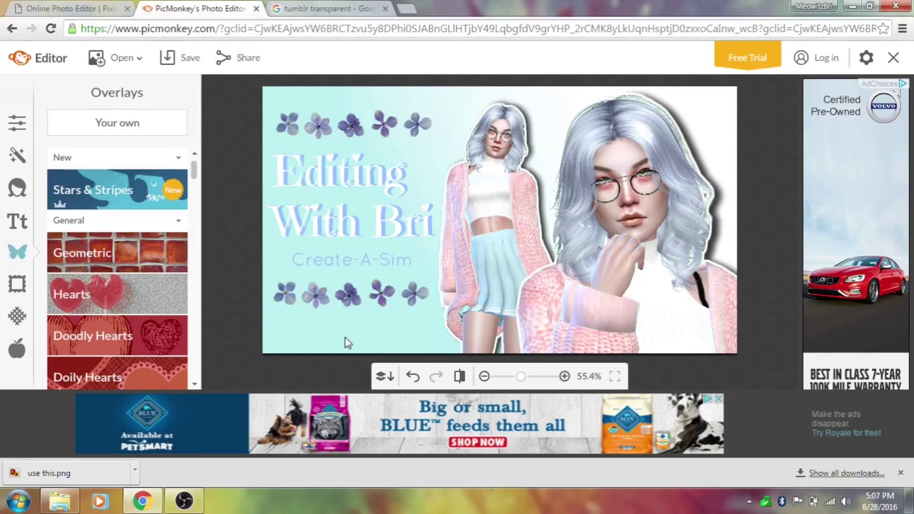
# Export the thumbnail as a highest-quality 1280×720 JPG into the THUMBNAILS folder
pyautogui.click(180, 57)
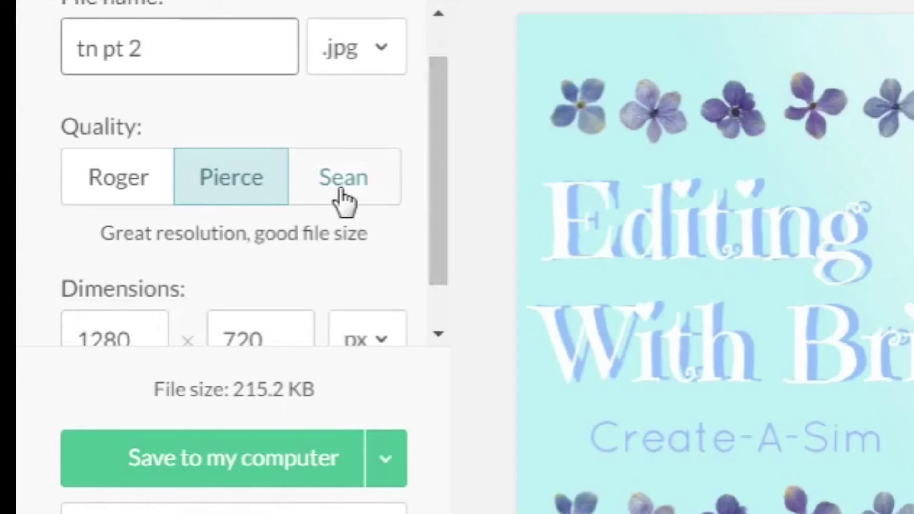
pyautogui.click(341, 198)
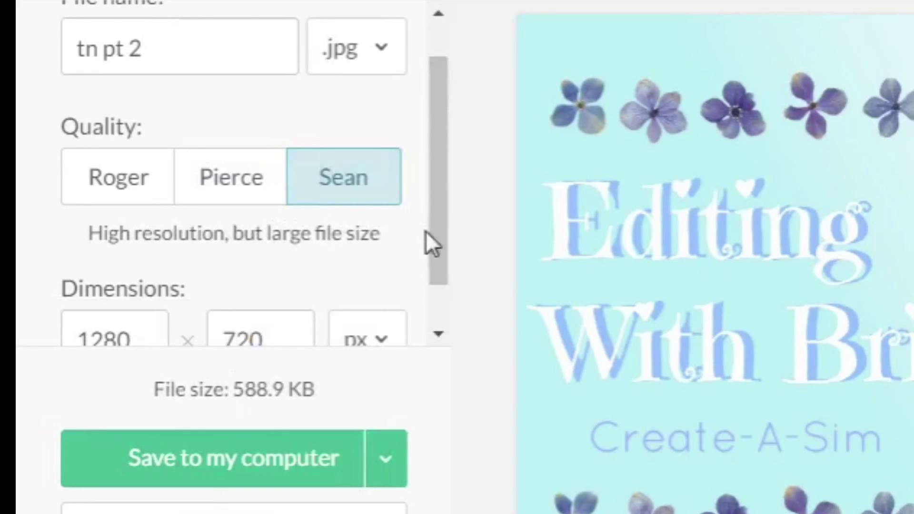
pyautogui.moveTo(432, 230); pyautogui.dragTo(427, 308)
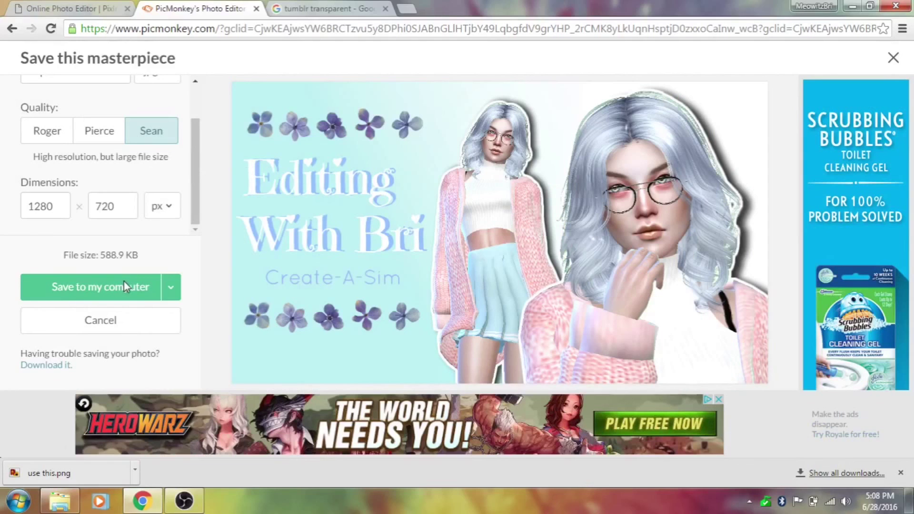
pyautogui.click(285, 449)
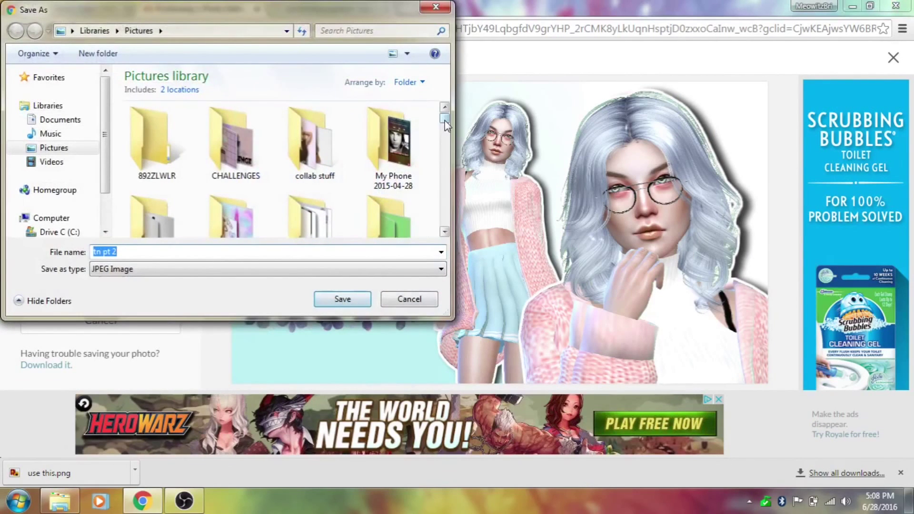
pyautogui.scroll(-5, 445, 125)
pyautogui.scroll(-3, 445, 124)
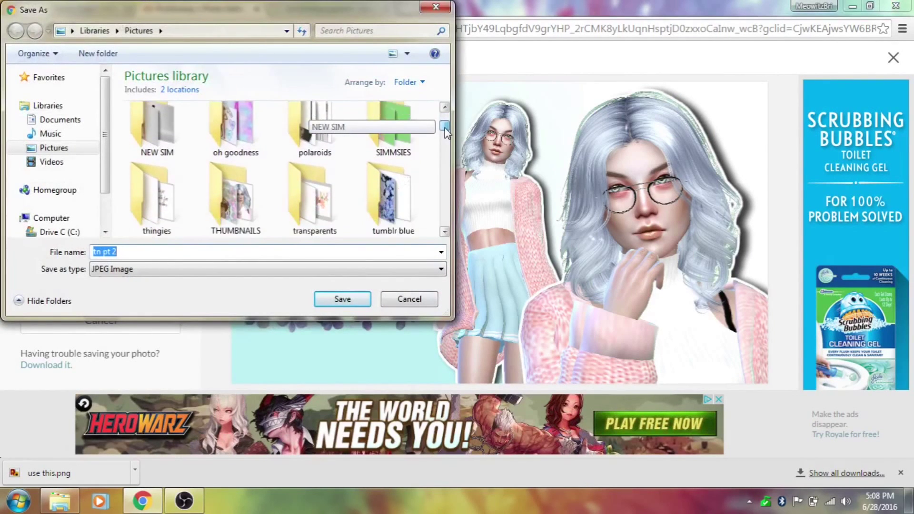
pyautogui.doubleClick(238, 186)
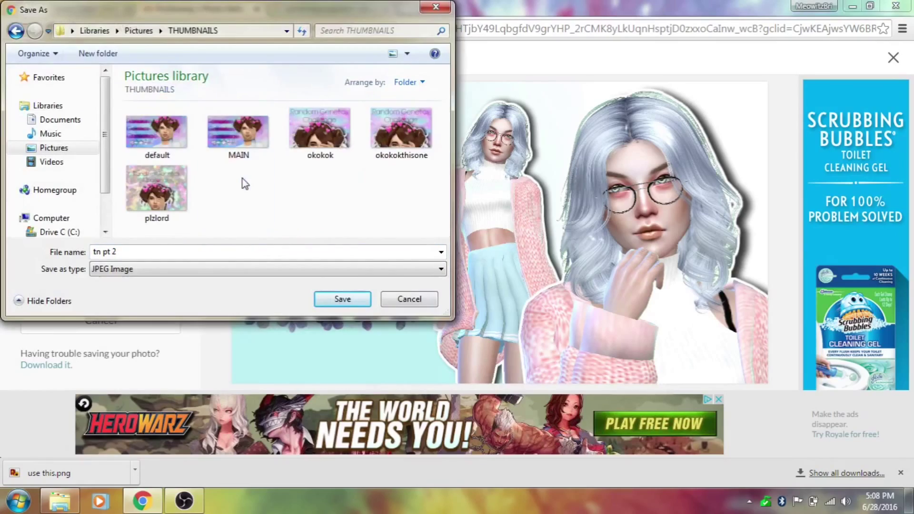